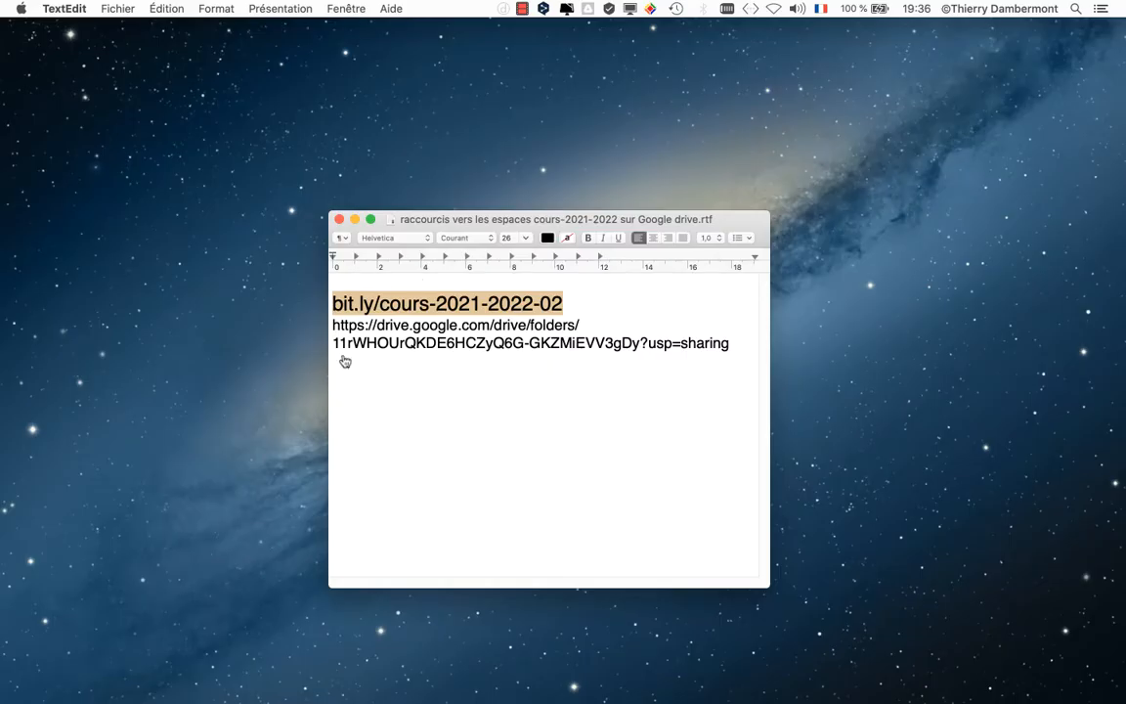
{"action": "key", "text": "super+Tab"}
{"action": "key", "text": "super+Tab"}
{"action": "key", "text": "super+Tab"}
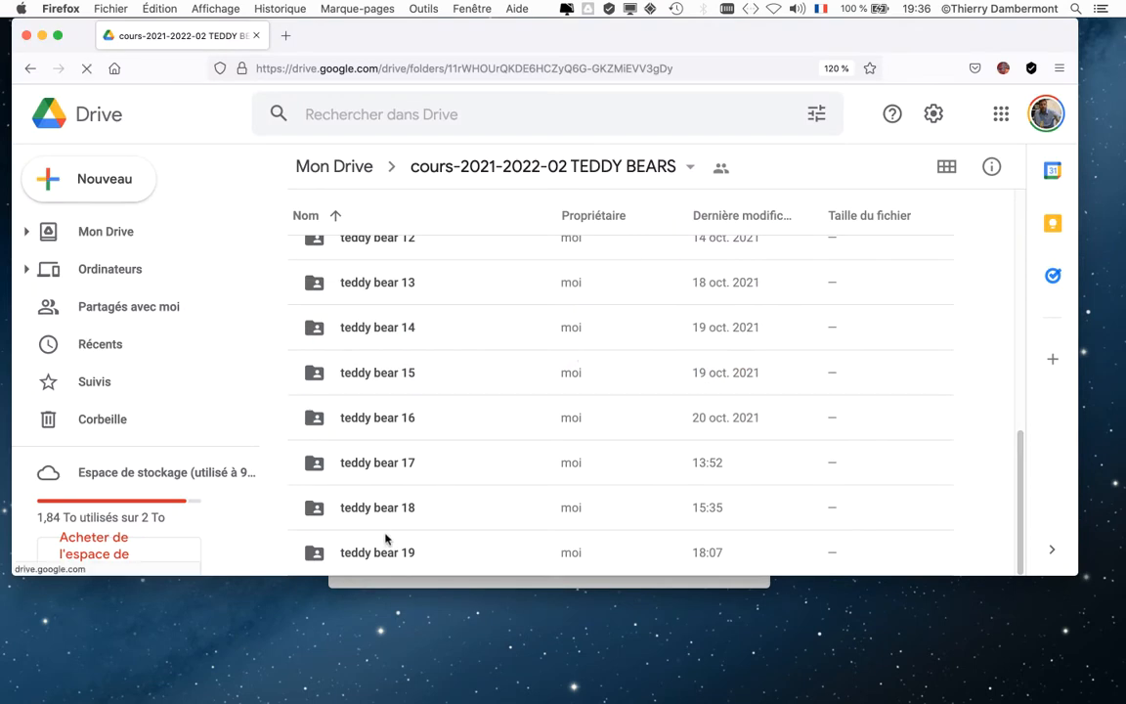
{"action": "left_click", "coordinate": [371, 554]}
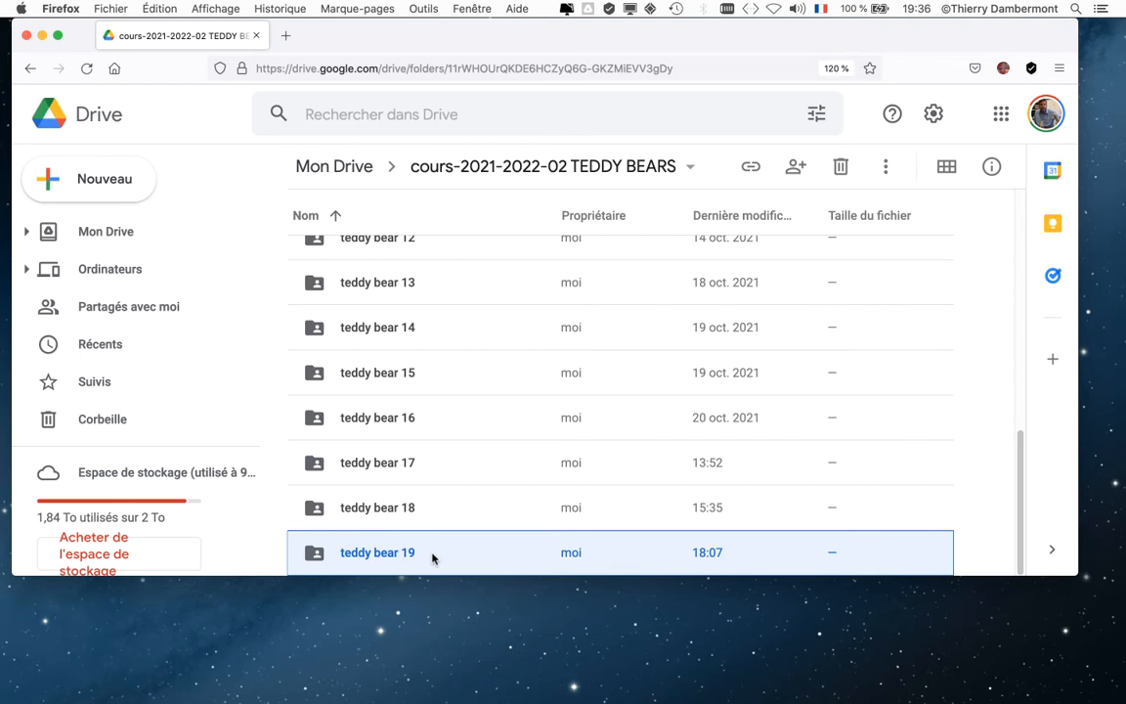
Switch to the Finder window showing the local teddy bear 19 folder and move that window aside
{"action": "key", "text": "super+Tab"}
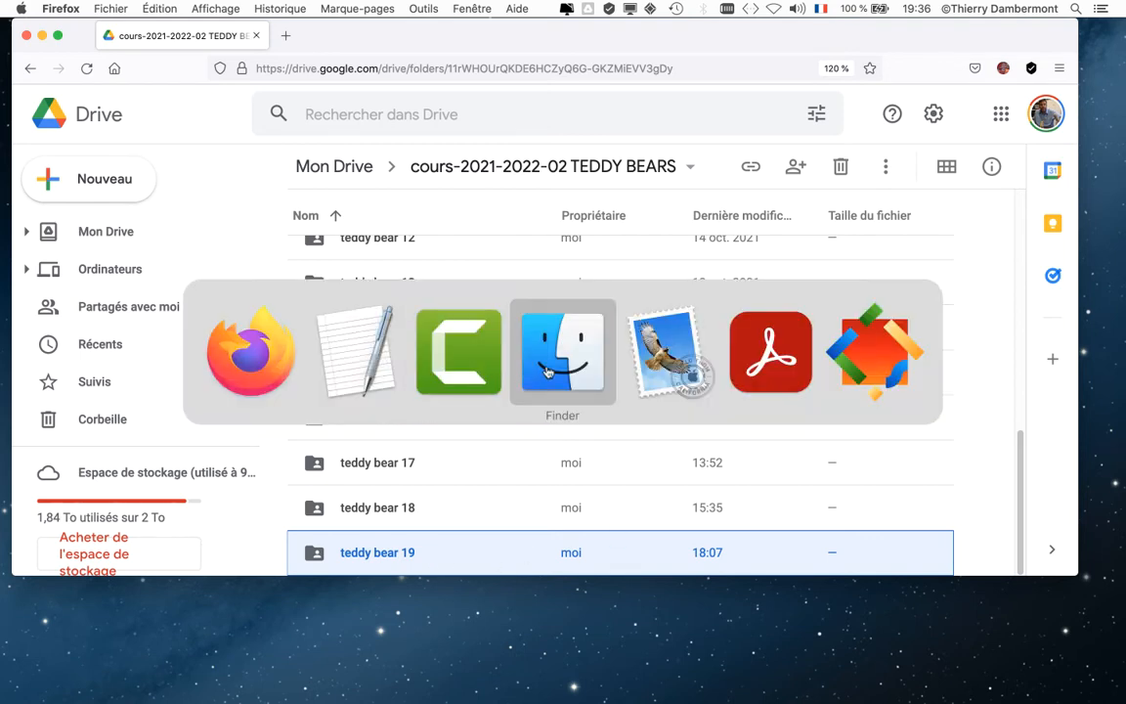
{"action": "key", "text": "Escape"}
{"action": "left_click", "coordinate": [122, 7]}
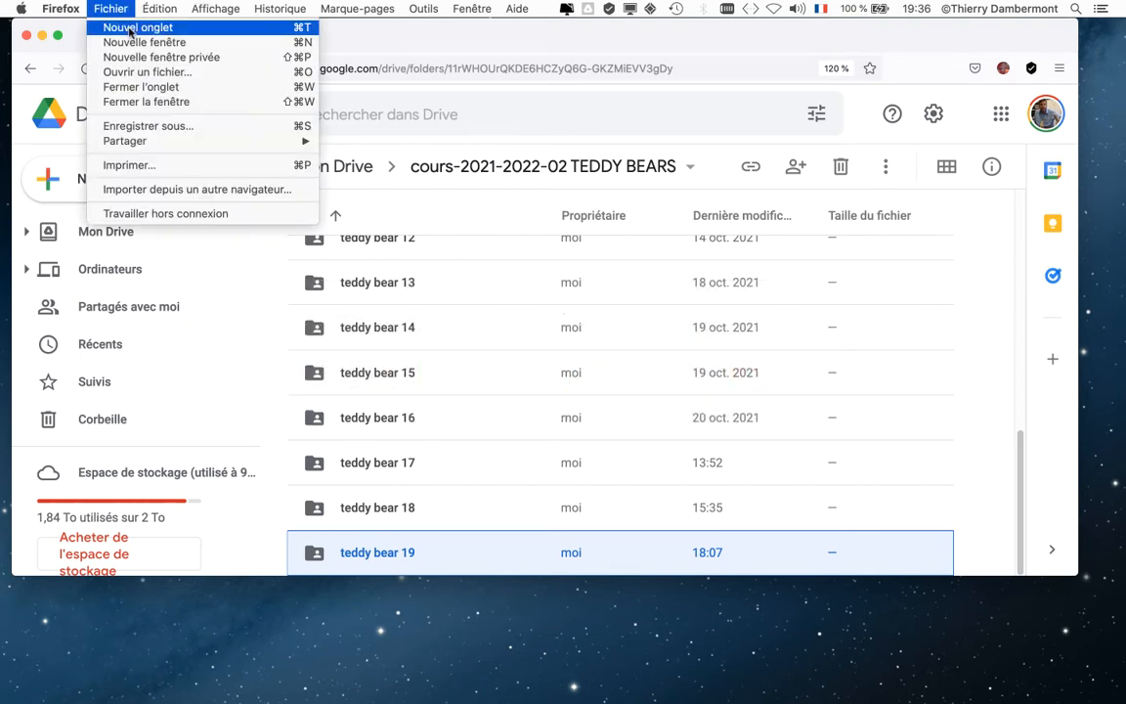
{"action": "left_click", "coordinate": [128, 28]}
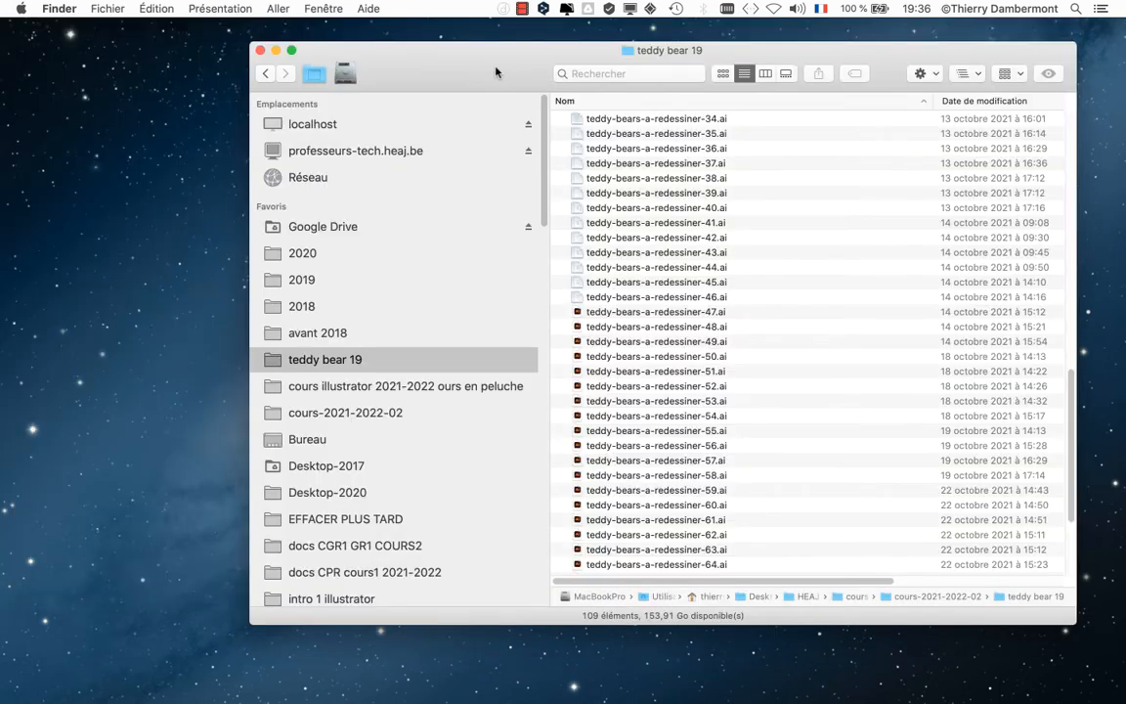
{"action": "left_click_drag", "start_coordinate": [496, 72], "coordinate": [349, 67]}
Find teddy-bears-a-redessiner-73.ai in the teddy bear 19 folder and open it in Adobe Illustrator 2021
{"action": "scroll", "coordinate": [600, 304], "scroll_direction": "up", "scroll_amount": 15}
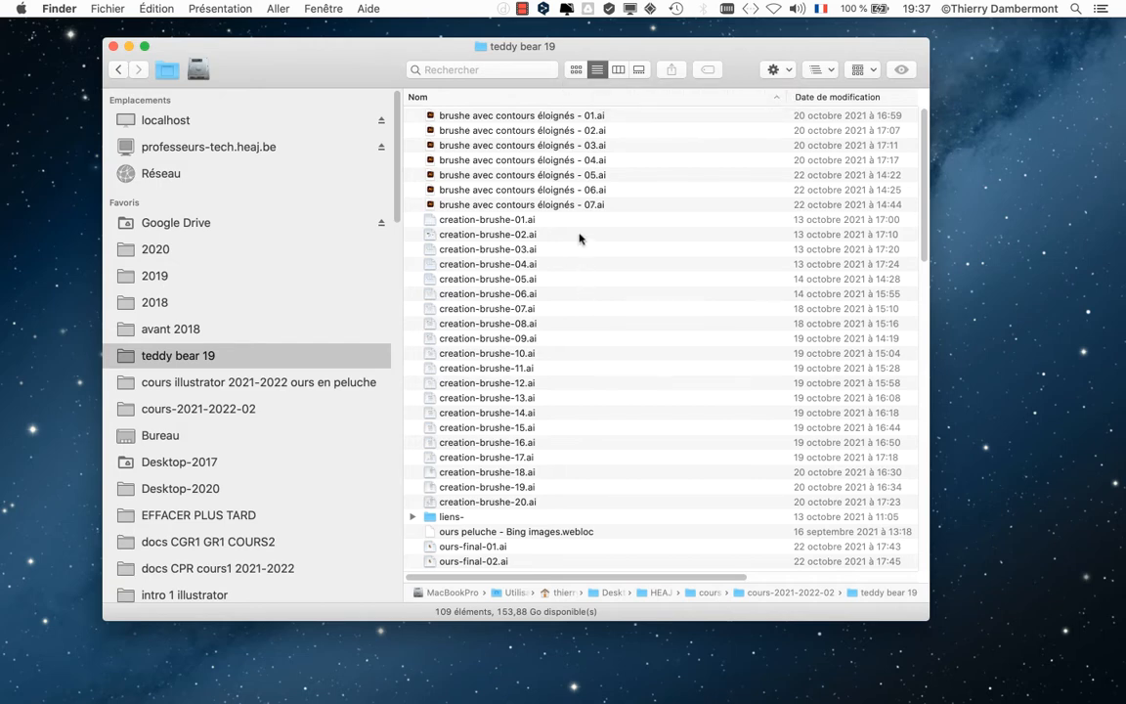
{"action": "scroll", "coordinate": [580, 243], "scroll_direction": "down", "scroll_amount": 1}
{"action": "scroll", "coordinate": [580, 243], "scroll_direction": "down", "scroll_amount": 15}
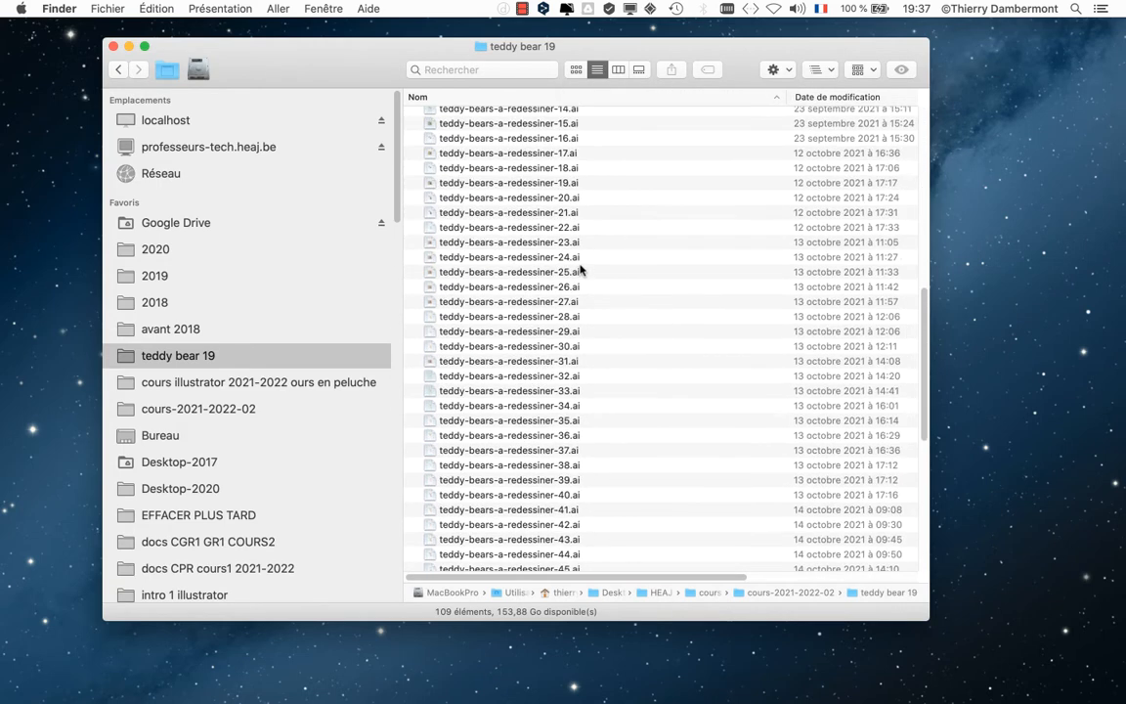
{"action": "scroll", "coordinate": [580, 271], "scroll_direction": "down", "scroll_amount": 2}
{"action": "left_click", "coordinate": [560, 504]}
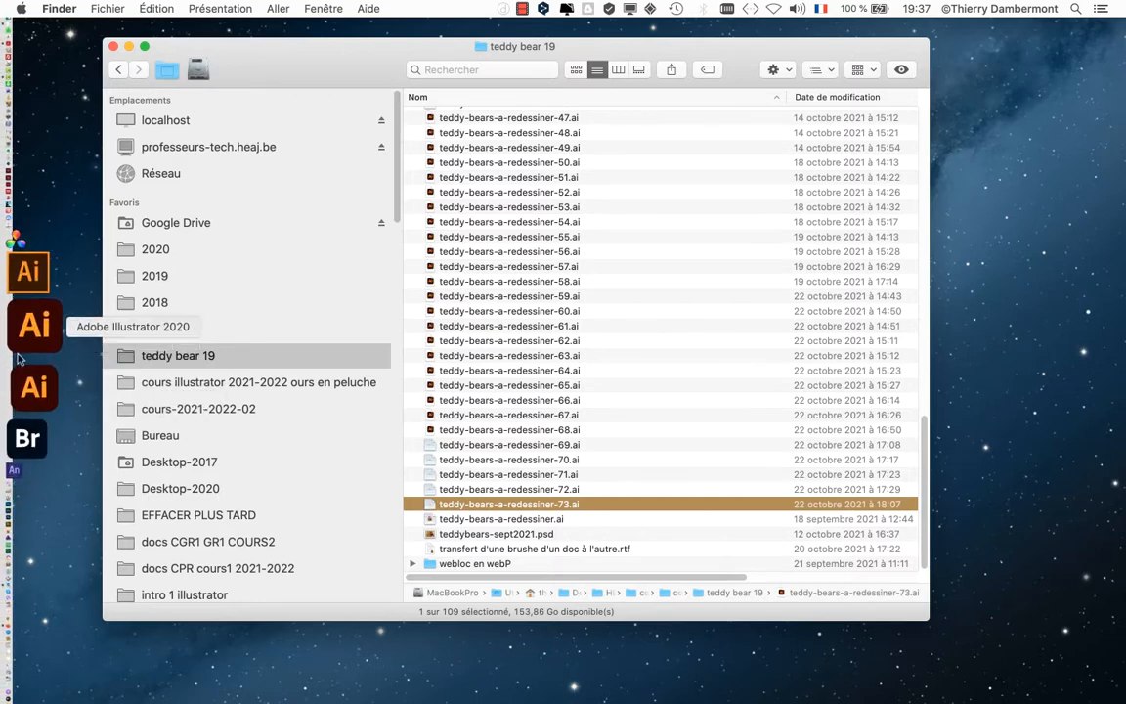
{"action": "left_click", "coordinate": [31, 350]}
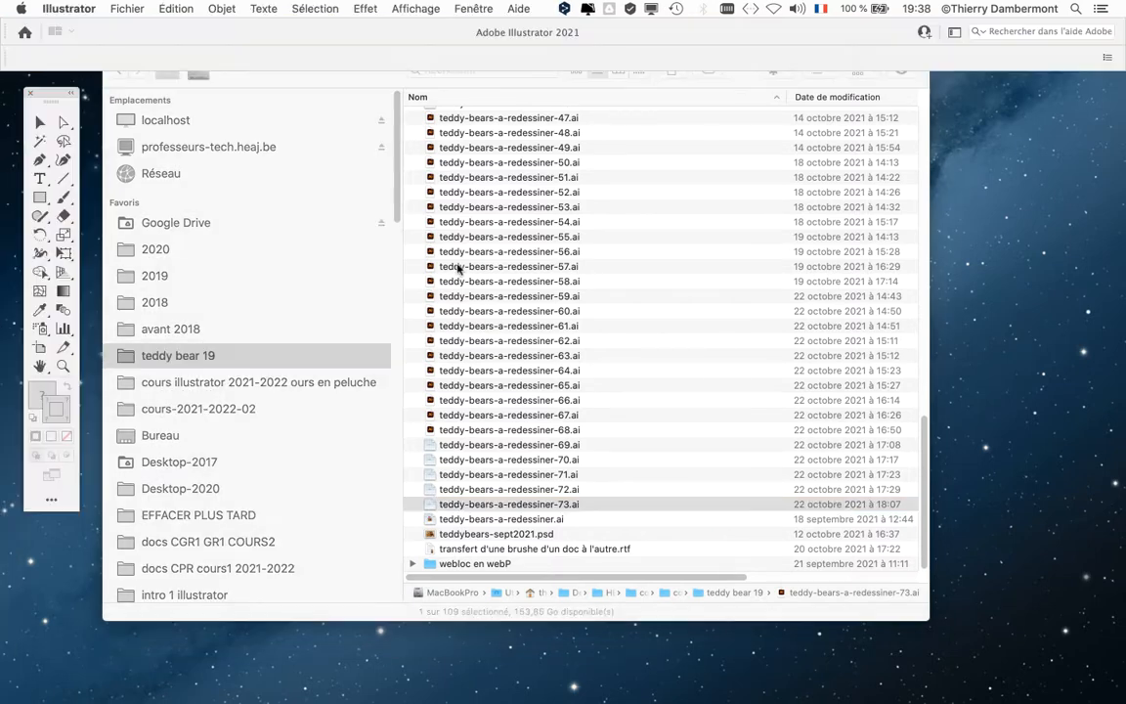
{"action": "left_click", "coordinate": [604, 504]}
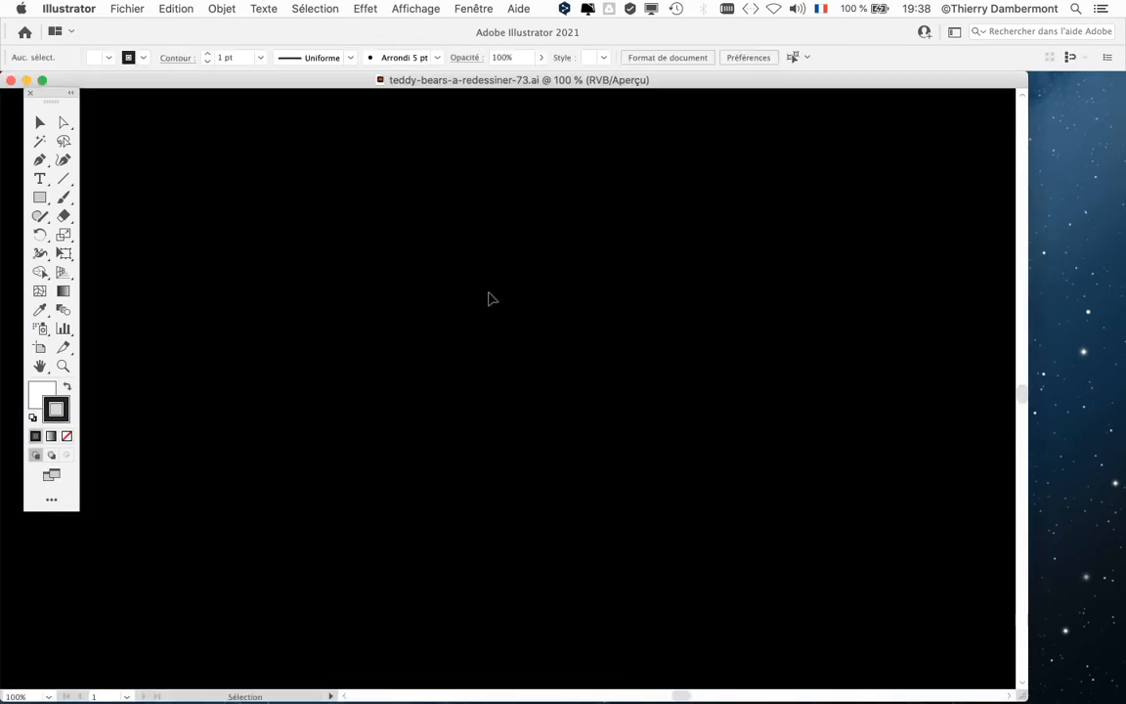
Examine the artboard's bear versions, from the Super Cute and outlined bears to the flat-coloured and textured ones
{"action": "scroll", "coordinate": [489, 292], "scroll_direction": "down", "scroll_amount": 4}
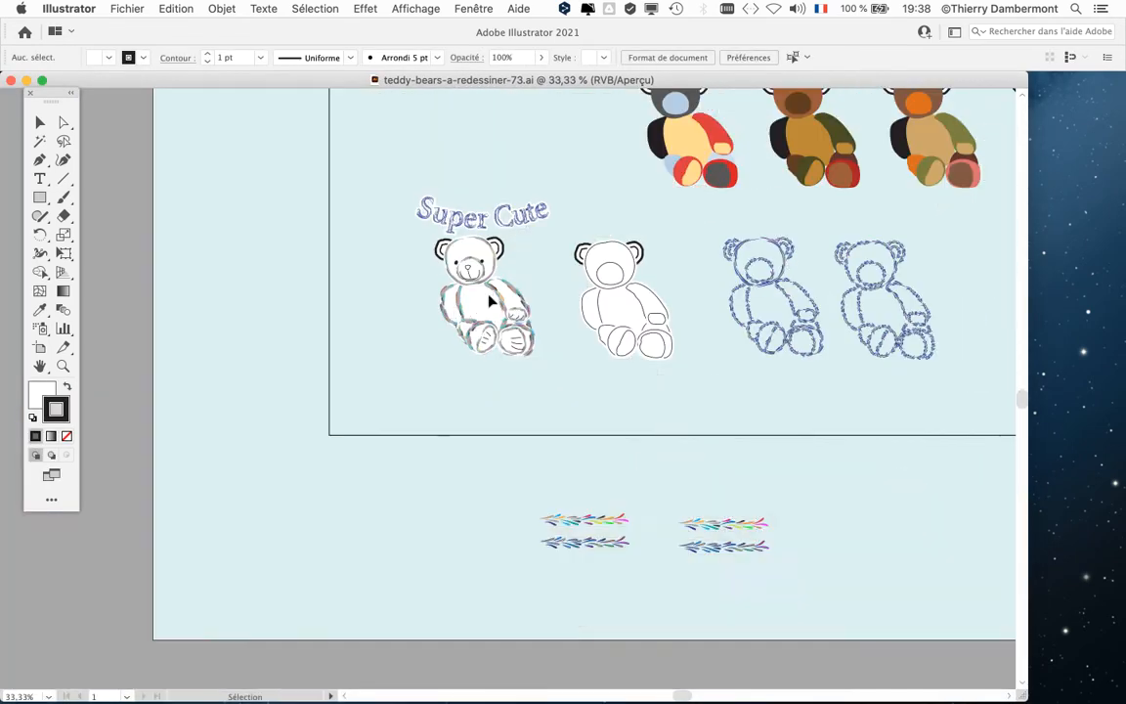
{"action": "left_click_drag", "start_coordinate": [521, 295], "coordinate": [342, 392]}
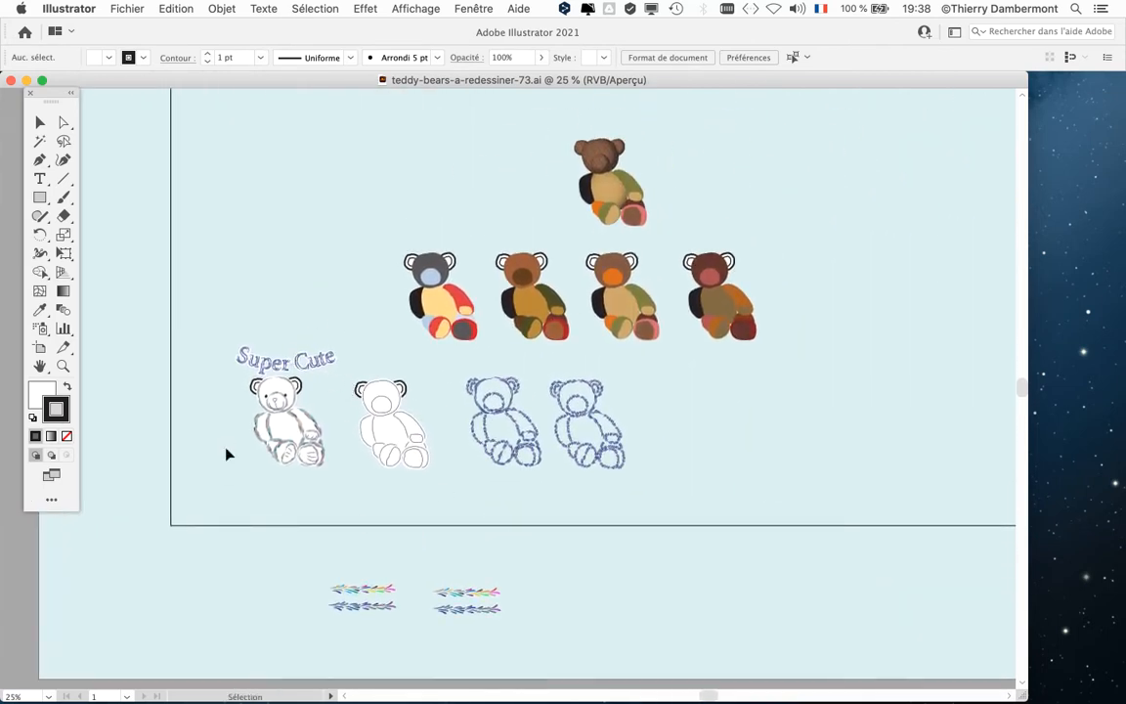
{"action": "scroll", "coordinate": [372, 447], "scroll_direction": "down", "scroll_amount": 1}
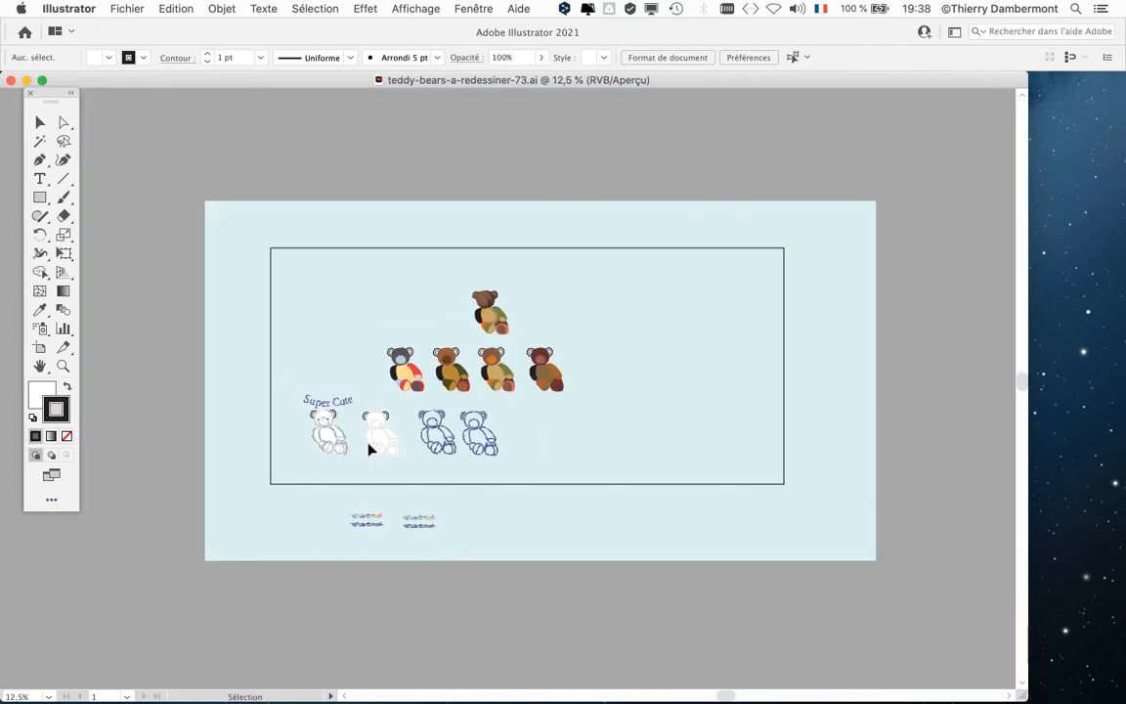
{"action": "scroll", "coordinate": [372, 448], "scroll_direction": "up", "scroll_amount": 3}
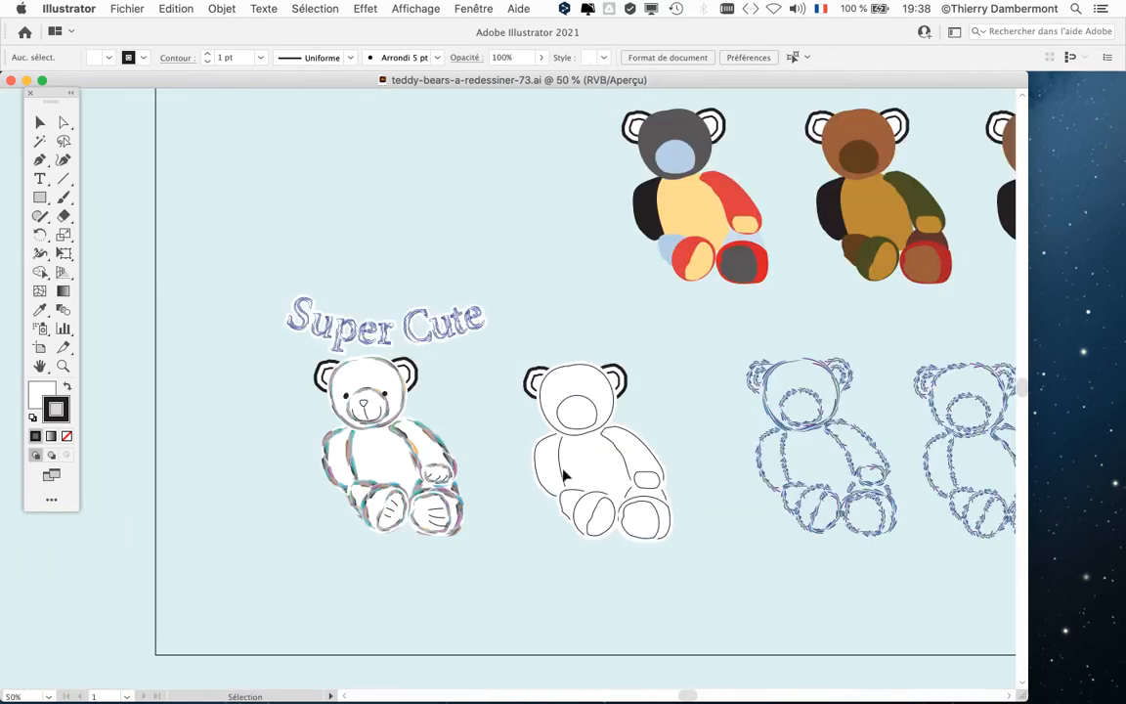
{"action": "key", "text": "space"}
{"action": "left_click_drag", "start_coordinate": [498, 447], "coordinate": [262, 510]}
{"action": "left_click_drag", "start_coordinate": [511, 451], "coordinate": [349, 568]}
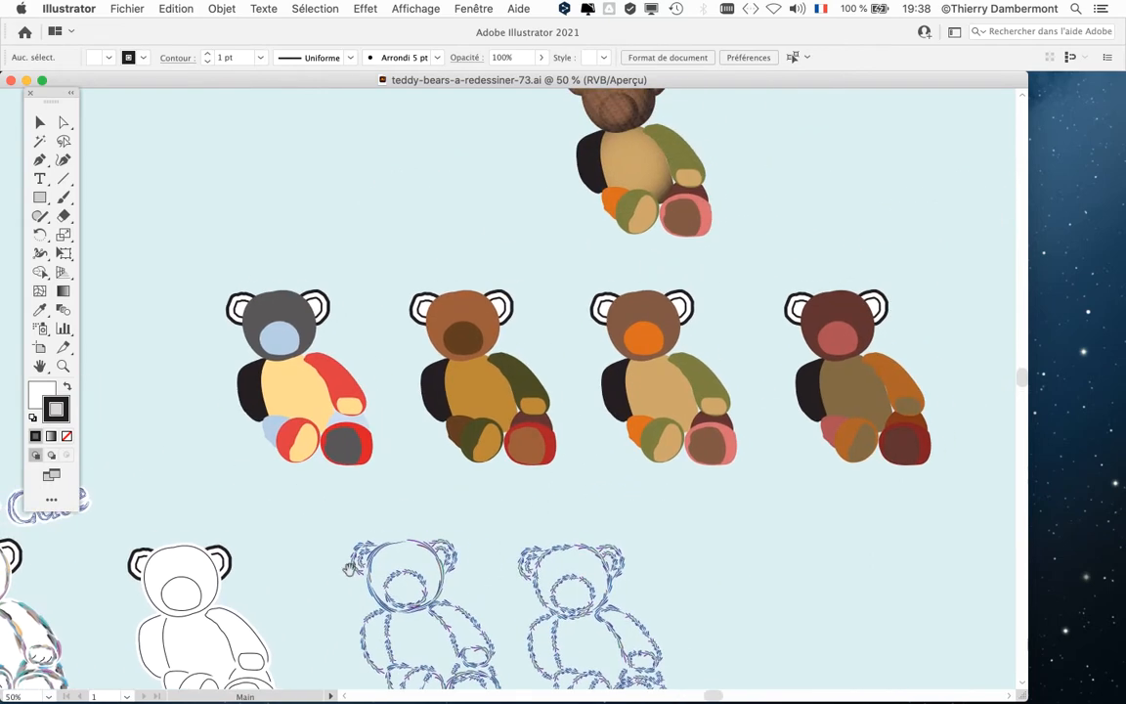
{"action": "left_click_drag", "start_coordinate": [509, 429], "coordinate": [386, 594]}
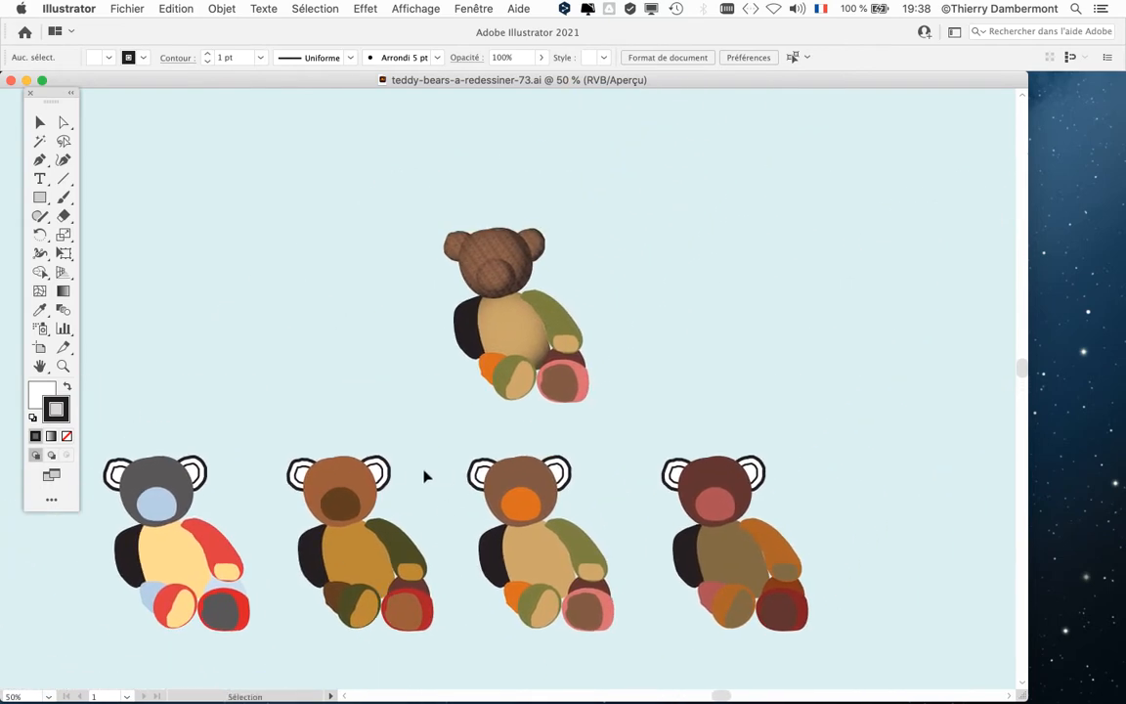
{"action": "key", "text": "space"}
{"action": "left_click_drag", "start_coordinate": [350, 423], "coordinate": [659, 192]}
{"action": "left_click_drag", "start_coordinate": [406, 352], "coordinate": [501, 255]}
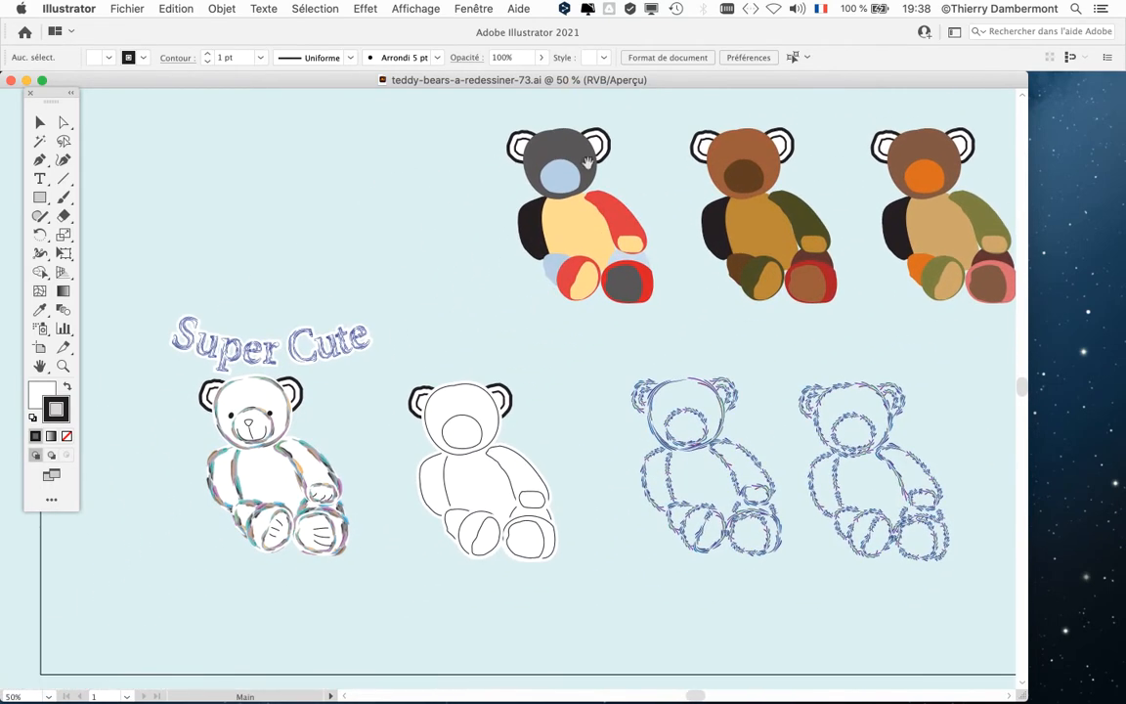
{"action": "left_click_drag", "start_coordinate": [849, 241], "coordinate": [506, 391]}
{"action": "scroll", "coordinate": [522, 460], "scroll_direction": "down", "scroll_amount": 1}
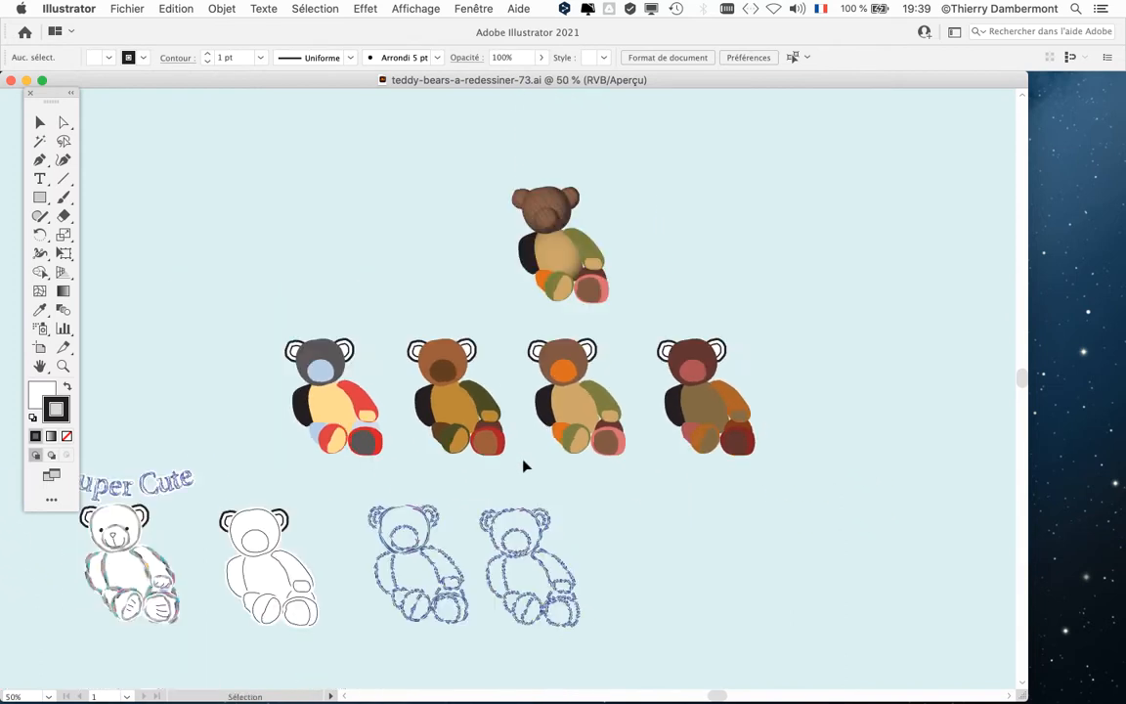
{"action": "key", "text": "space"}
{"action": "left_click_drag", "start_coordinate": [509, 489], "coordinate": [605, 483]}
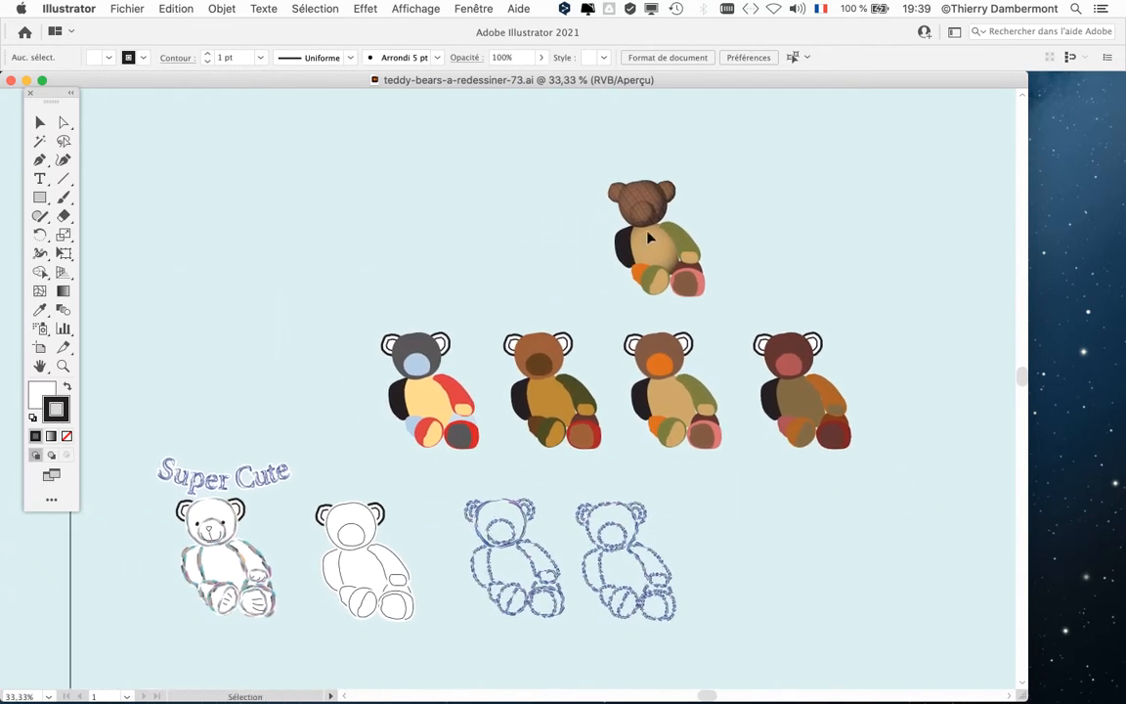
Inspect the textured bear at the top of the artboard up close, from its head to its feet
{"action": "scroll", "coordinate": [649, 237], "scroll_direction": "up", "scroll_amount": 2}
{"action": "scroll", "coordinate": [655, 229], "scroll_direction": "up", "scroll_amount": 2}
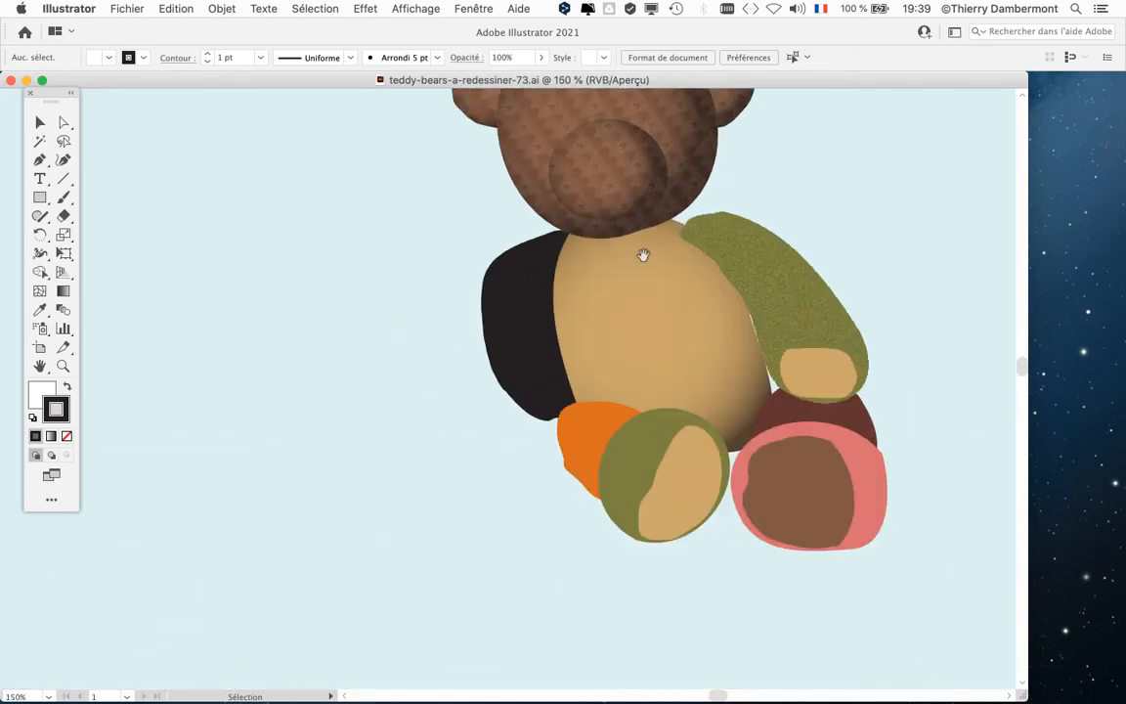
{"action": "key", "text": "space"}
{"action": "left_click_drag", "start_coordinate": [643, 254], "coordinate": [432, 430]}
{"action": "left_click_drag", "start_coordinate": [516, 315], "coordinate": [497, 239]}
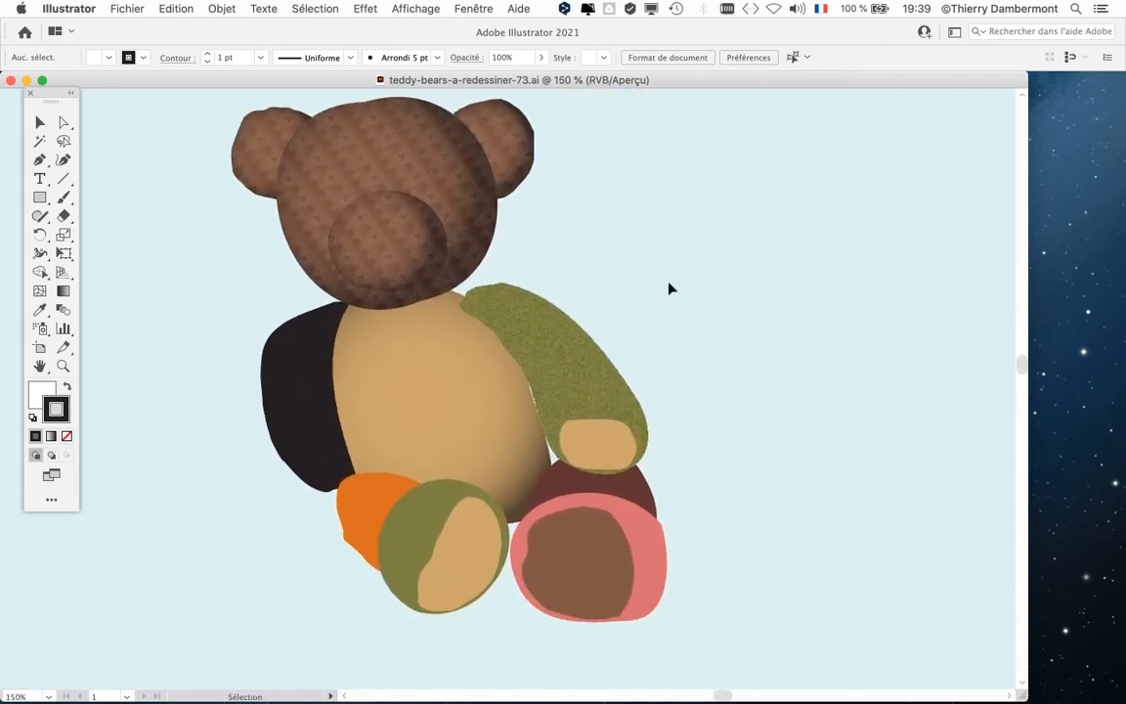
Return to the teddy bear 19 folder in Finder and open ours-final-02.ai in Illustrator
{"action": "key", "text": "super+Tab"}
{"action": "left_click", "coordinate": [414, 338]}
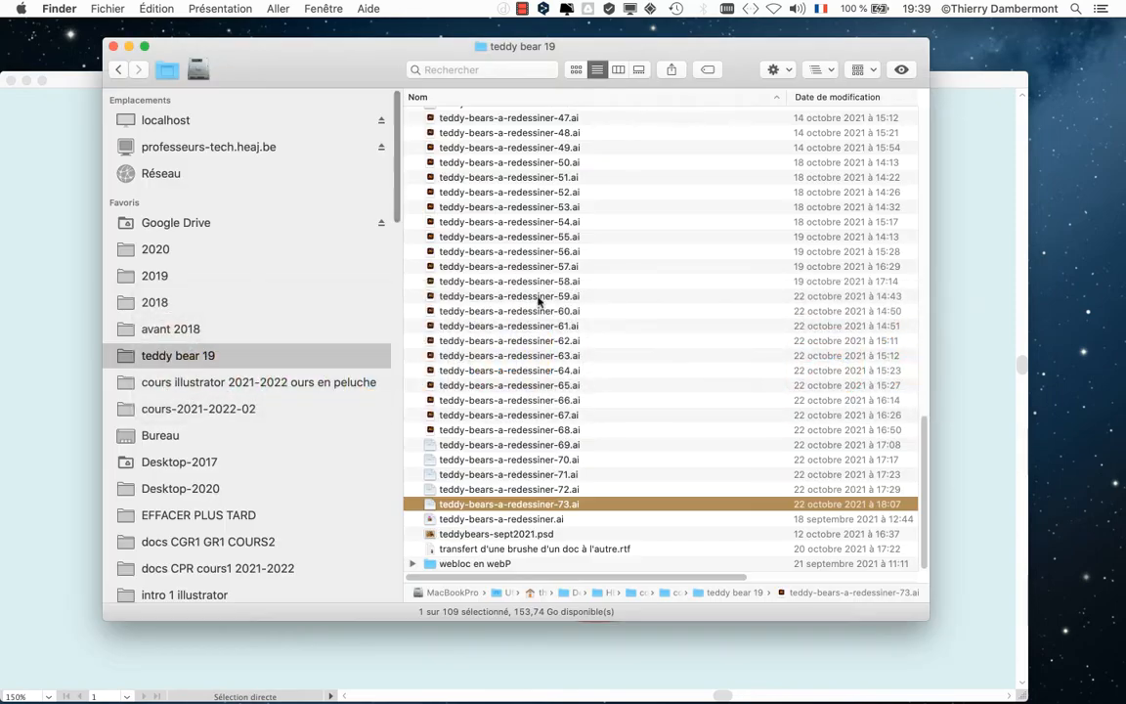
{"action": "scroll", "coordinate": [538, 298], "scroll_direction": "up", "scroll_amount": 10}
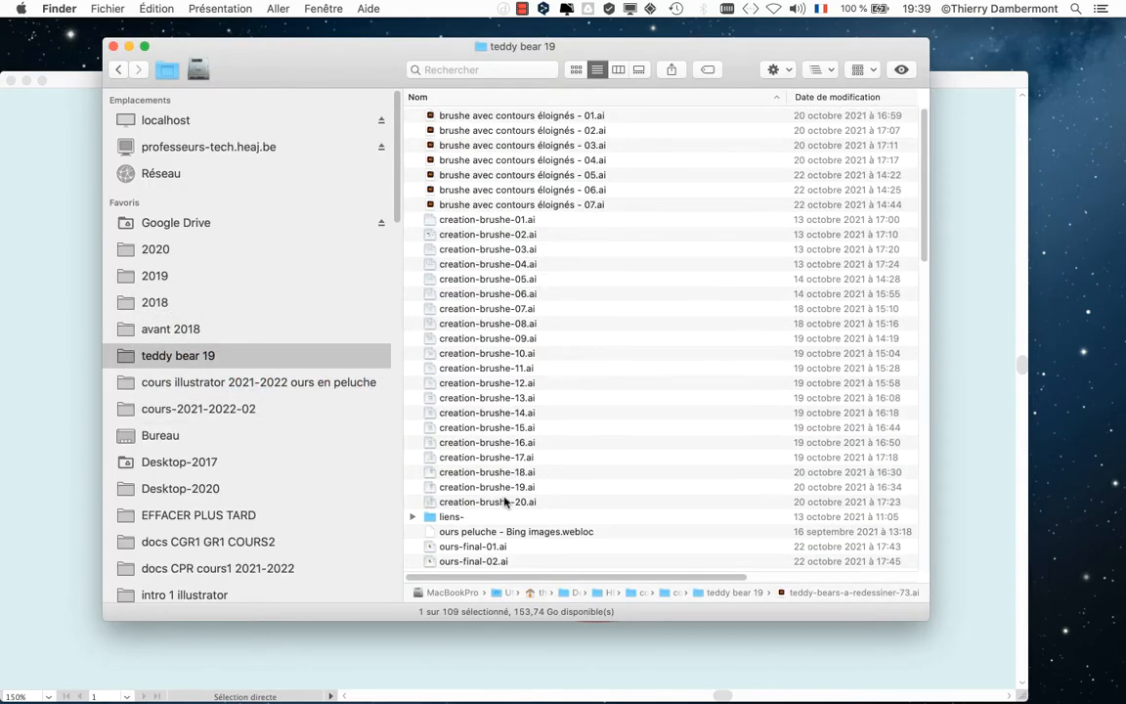
{"action": "scroll", "coordinate": [505, 501], "scroll_direction": "down", "scroll_amount": 3}
{"action": "left_click", "coordinate": [435, 488]}
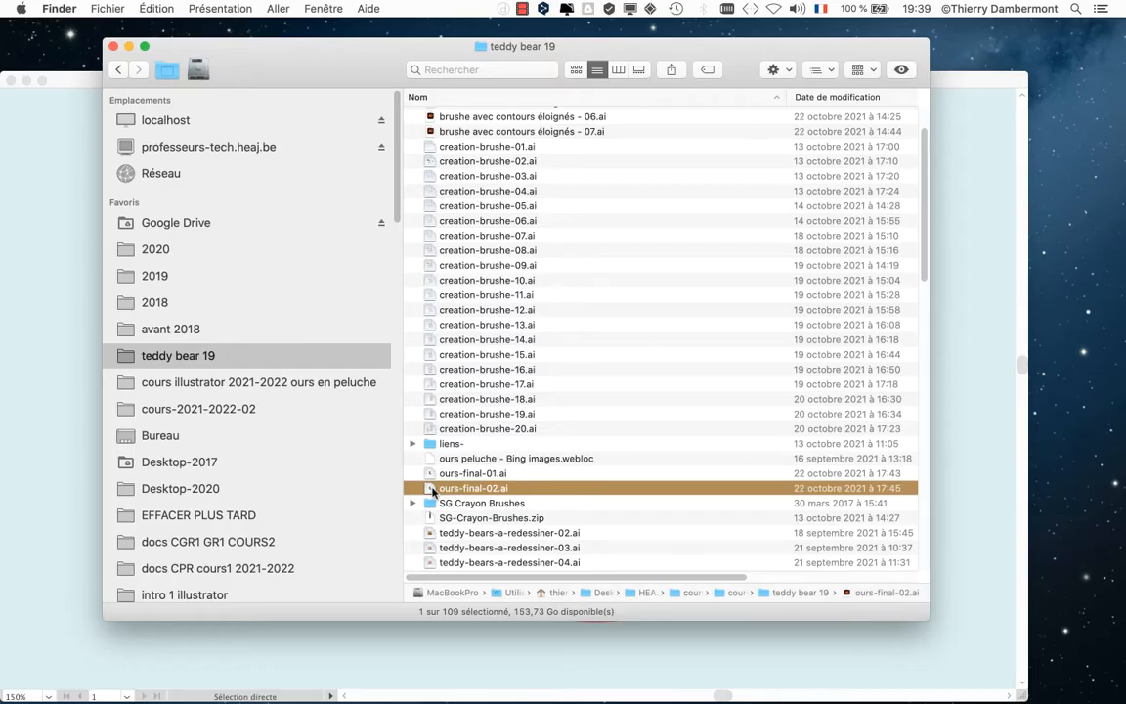
{"action": "double_click", "coordinate": [433, 488]}
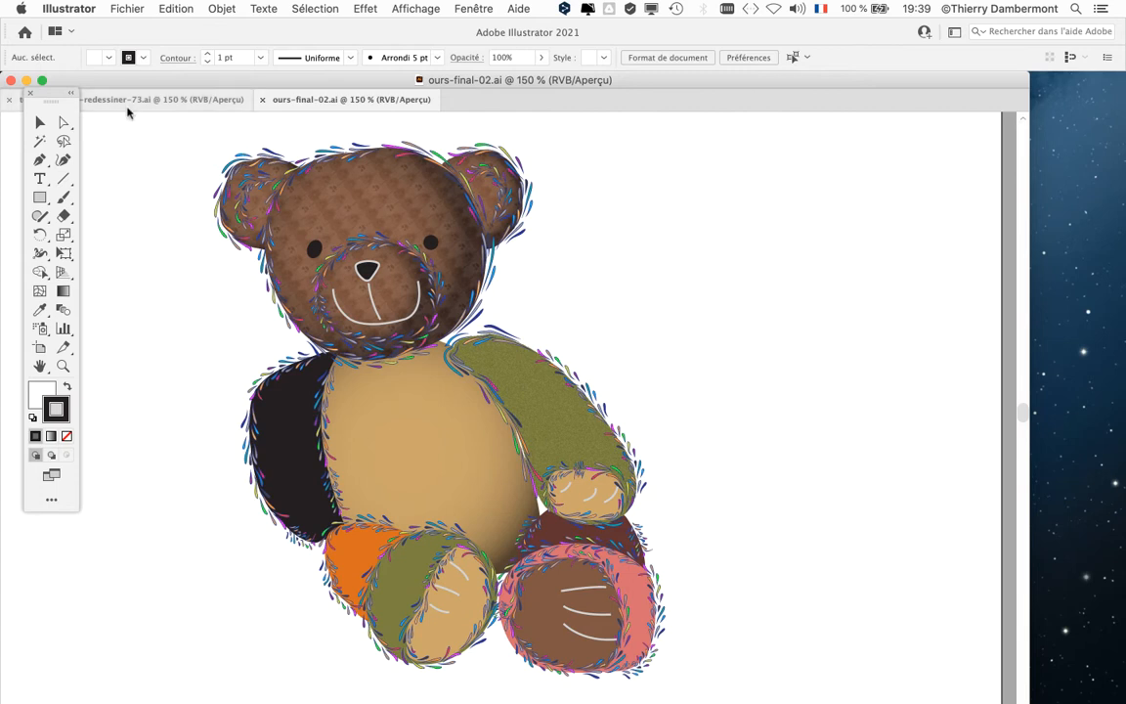
Move the tools palette clear of the document tabs and return to the plain outlined bear in teddy-bears-a-redessiner-73.ai
{"action": "left_click_drag", "start_coordinate": [55, 97], "coordinate": [55, 130]}
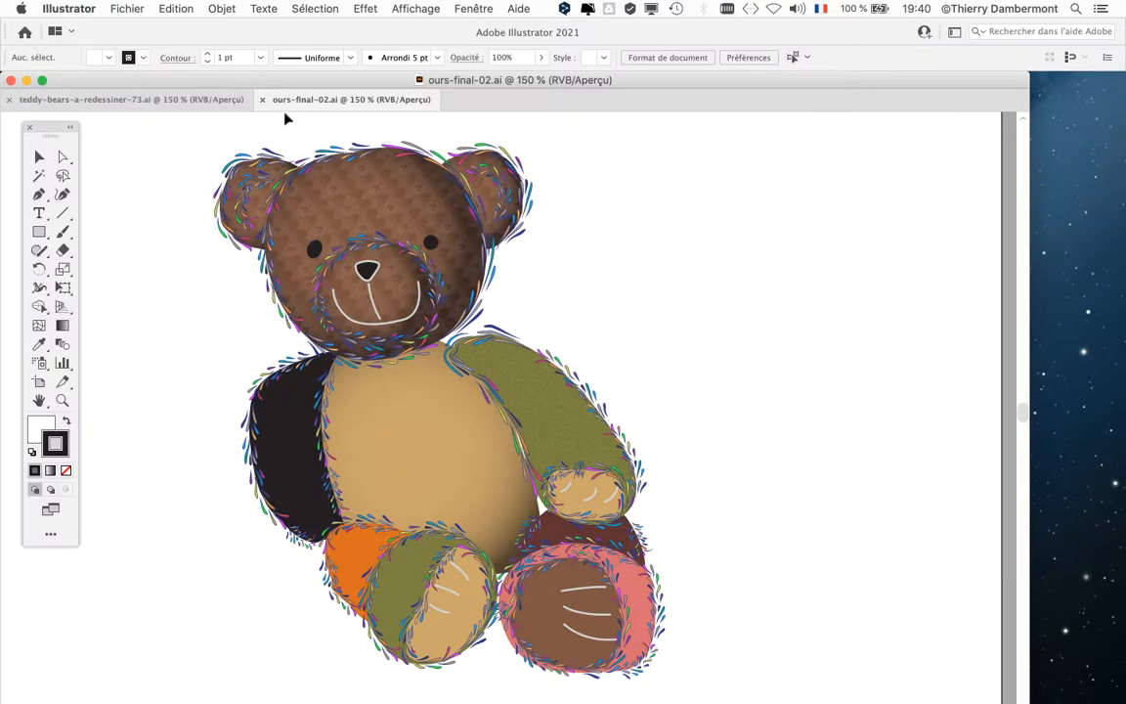
{"action": "left_click", "coordinate": [148, 99]}
{"action": "scroll", "coordinate": [391, 364], "scroll_direction": "down", "scroll_amount": 1}
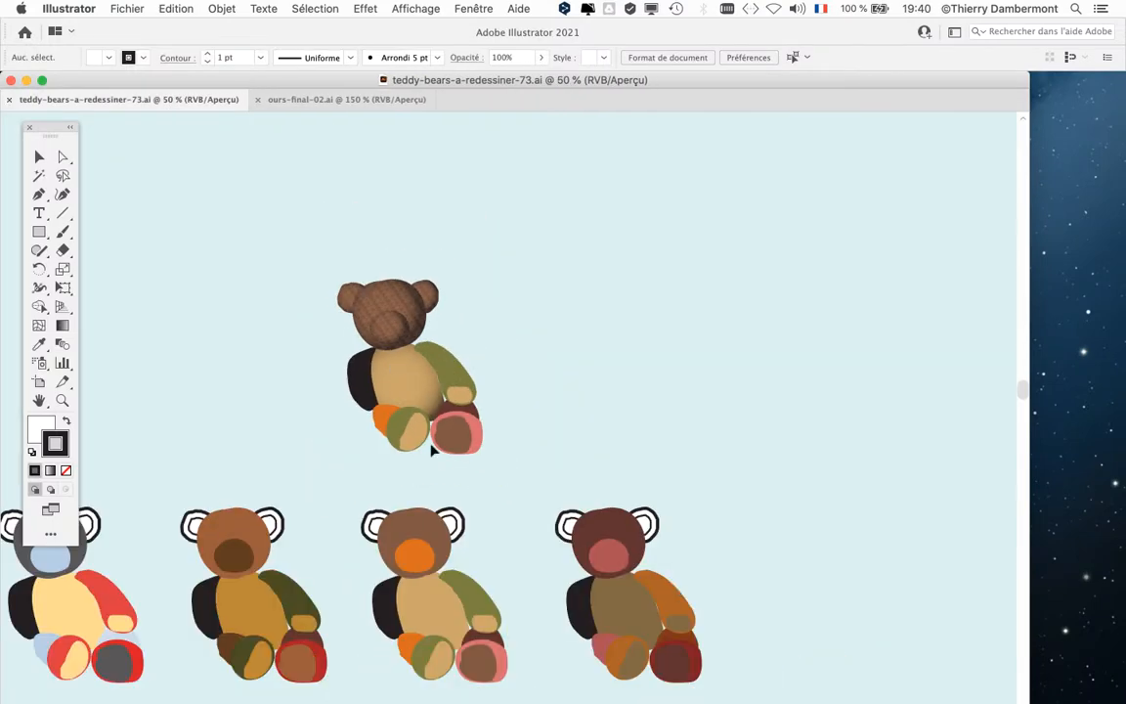
{"action": "left_click_drag", "start_coordinate": [519, 343], "coordinate": [739, 144]}
{"action": "left_click_drag", "start_coordinate": [297, 534], "coordinate": [549, 239]}
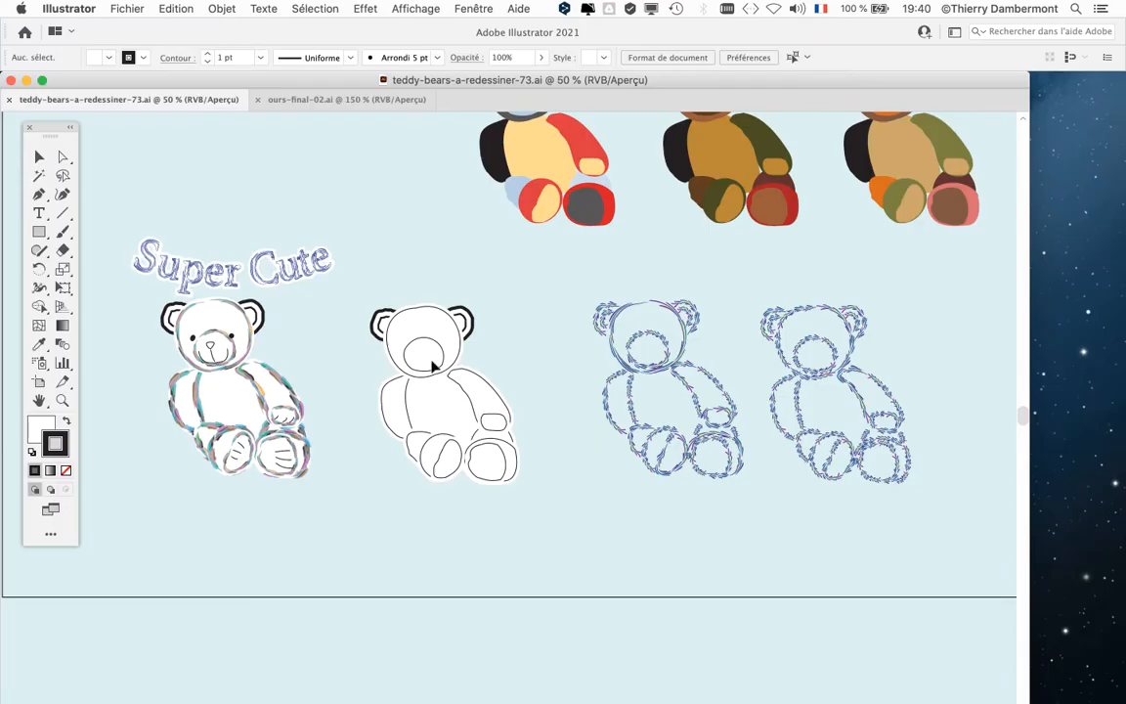
{"action": "scroll", "coordinate": [433, 365], "scroll_direction": "up", "scroll_amount": 2}
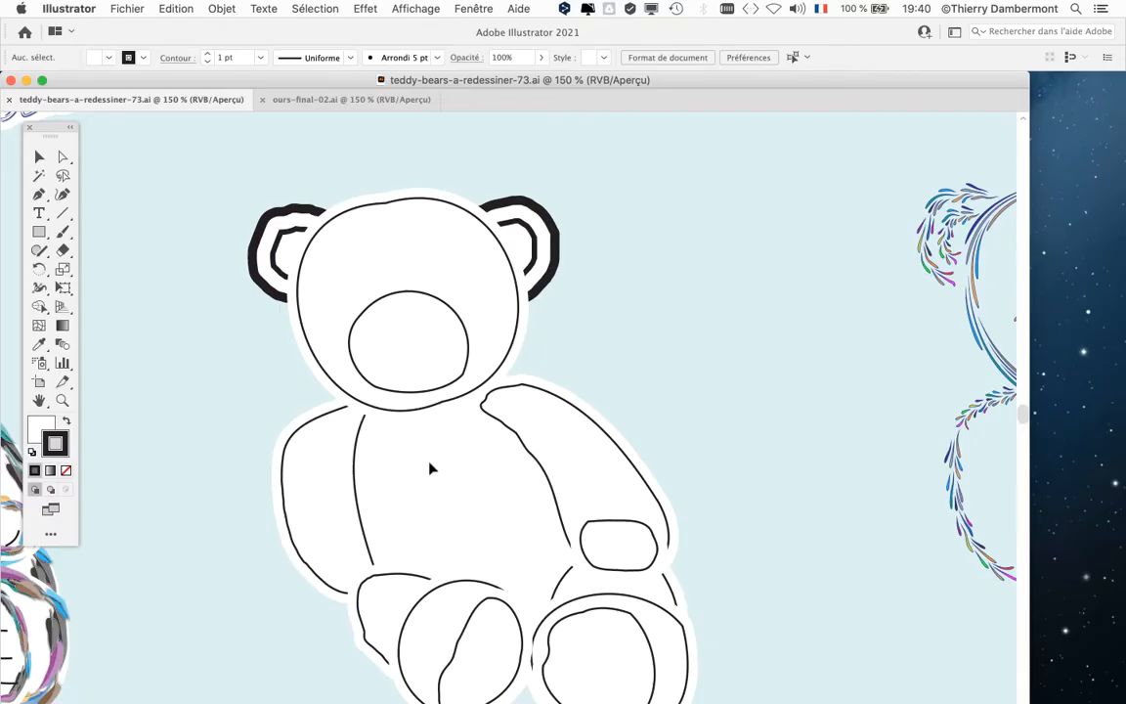
{"action": "scroll", "coordinate": [429, 463], "scroll_direction": "down", "scroll_amount": 1}
{"action": "left_click_drag", "start_coordinate": [420, 463], "coordinate": [439, 377]}
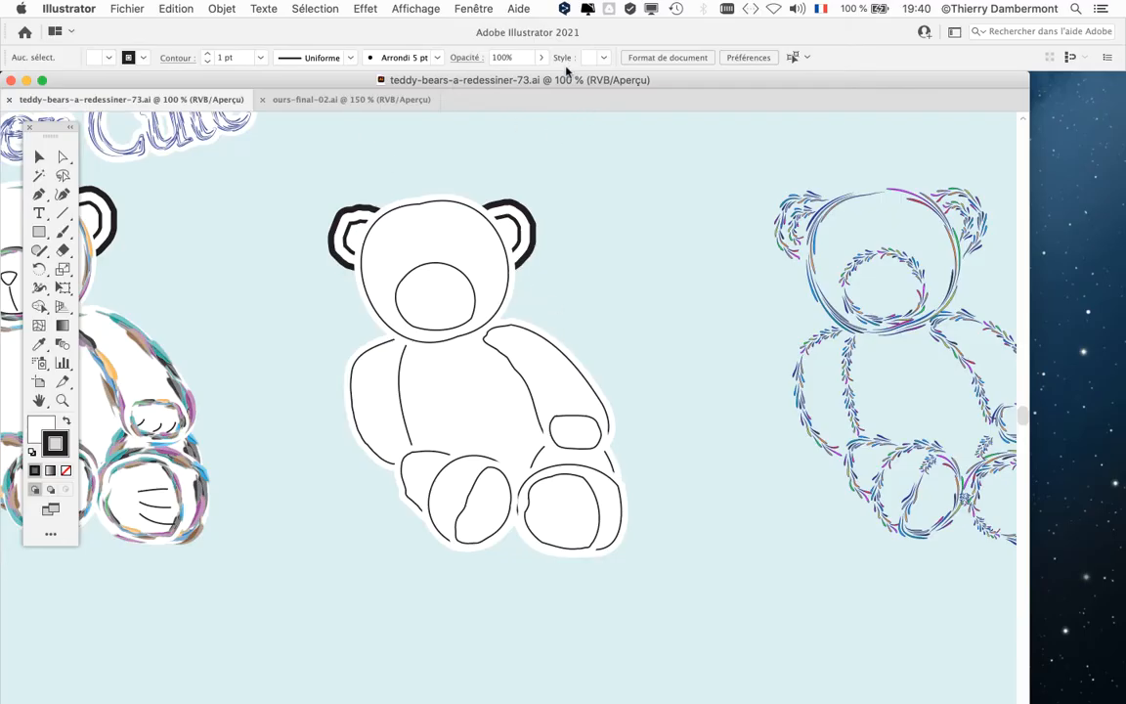
Show the Calques panel, unlock the dessin layer, and move and shrink the panel to free the canvas
{"action": "left_click", "coordinate": [473, 9]}
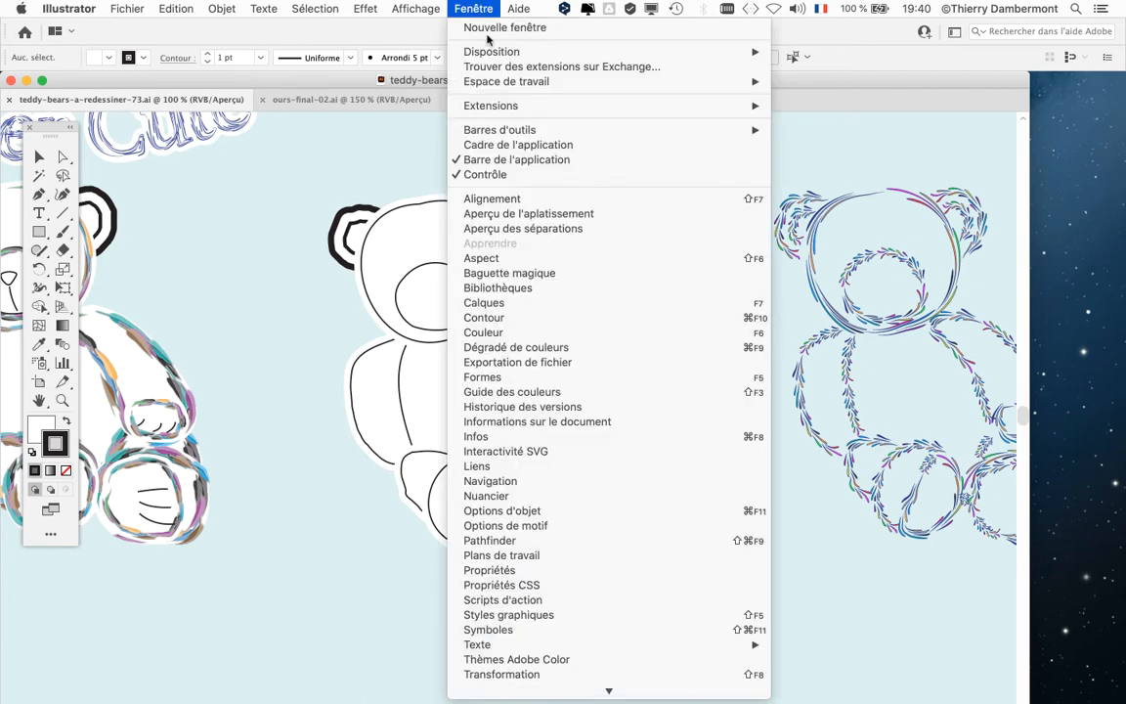
{"action": "left_click", "coordinate": [585, 304]}
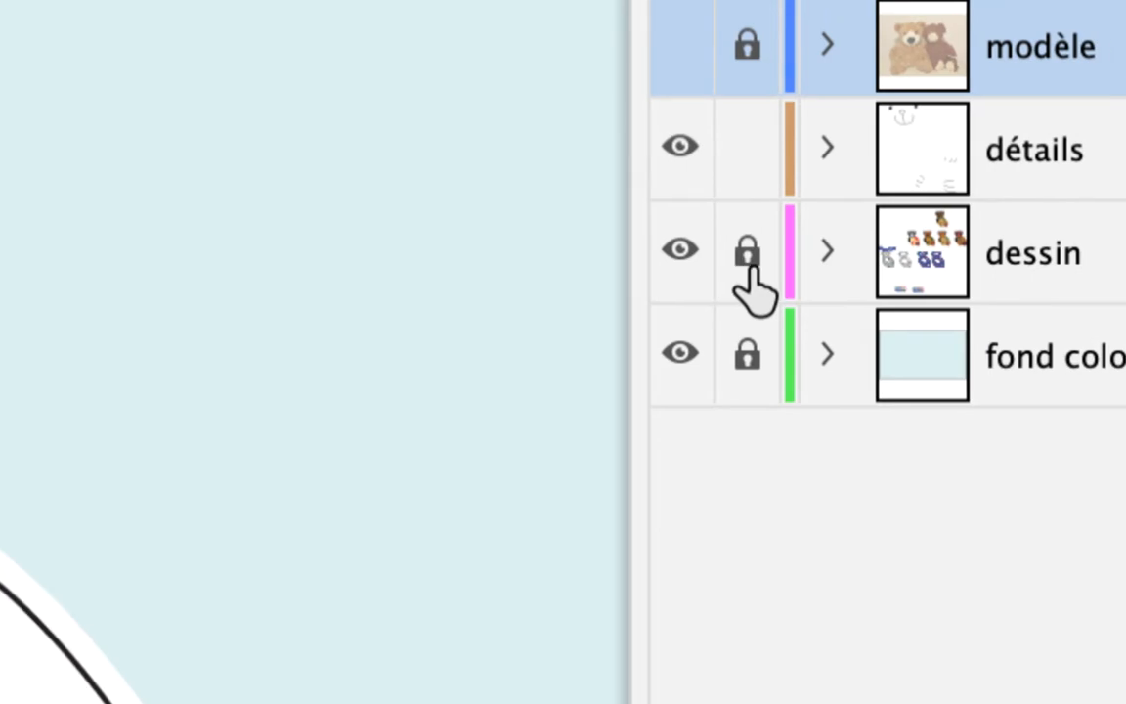
{"action": "left_click", "coordinate": [747, 256]}
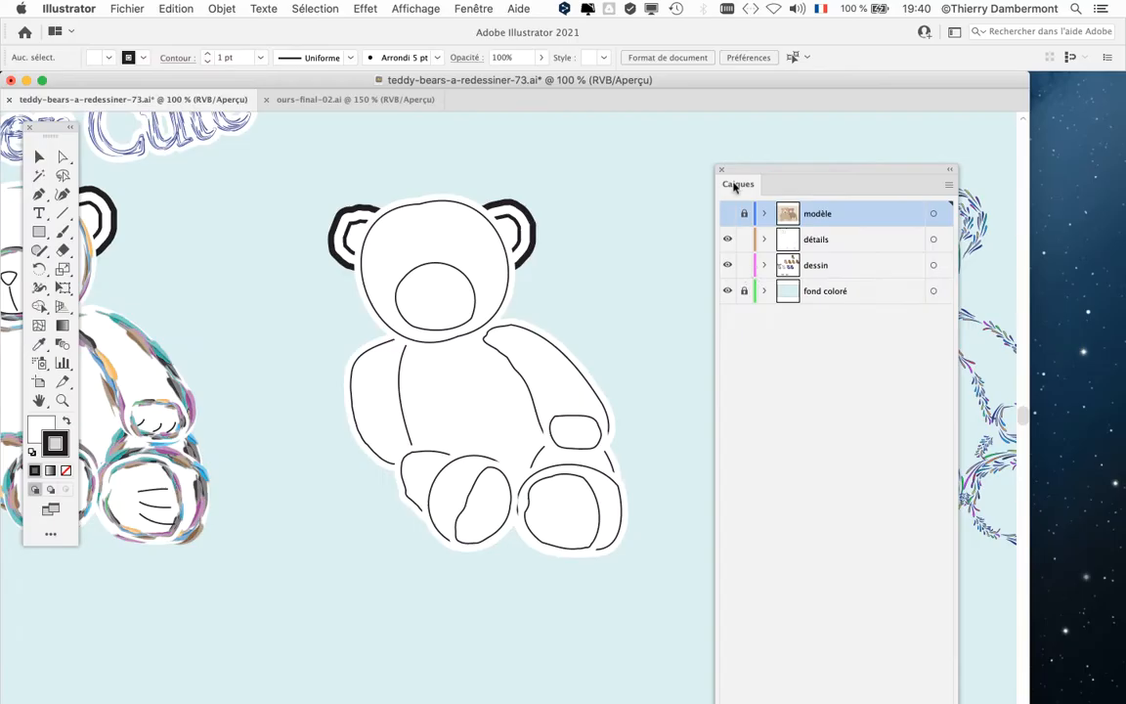
{"action": "left_click_drag", "start_coordinate": [742, 170], "coordinate": [735, 61]}
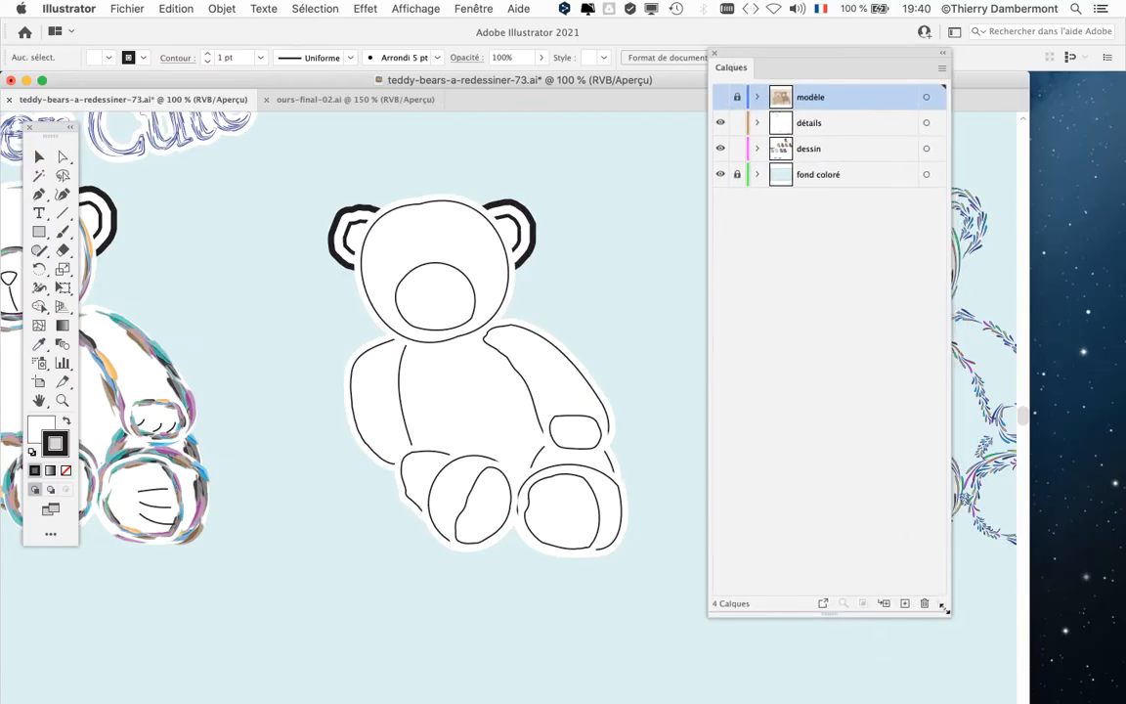
{"action": "left_click_drag", "start_coordinate": [945, 608], "coordinate": [966, 262]}
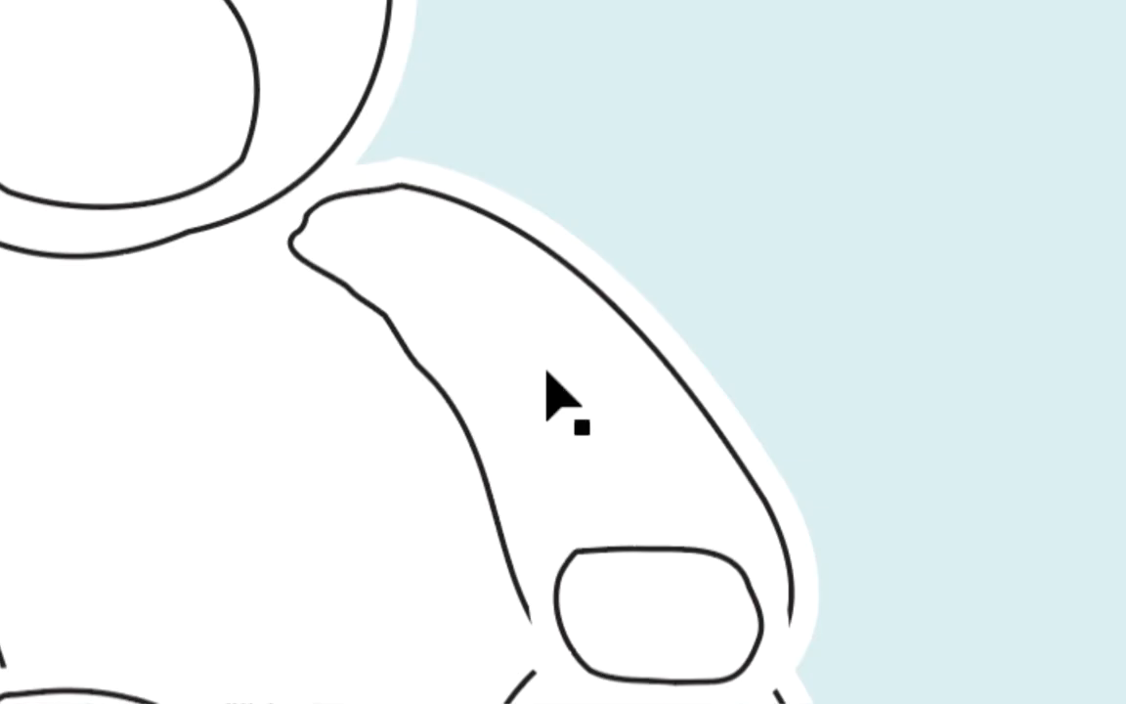
Move the plain outlined bear's right-hand arm, paw, sole and foot apart from the body as separate shapes
{"action": "left_click", "coordinate": [550, 396]}
{"action": "left_click_drag", "start_coordinate": [546, 371], "coordinate": [800, 207]}
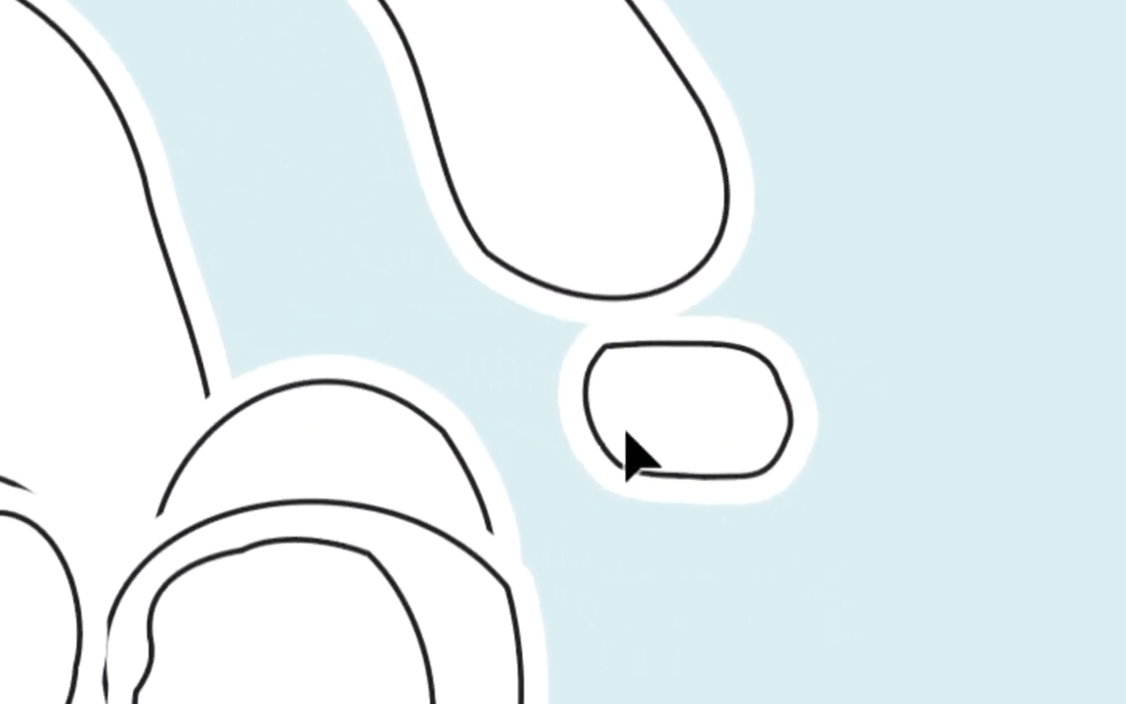
{"action": "left_click", "coordinate": [565, 442]}
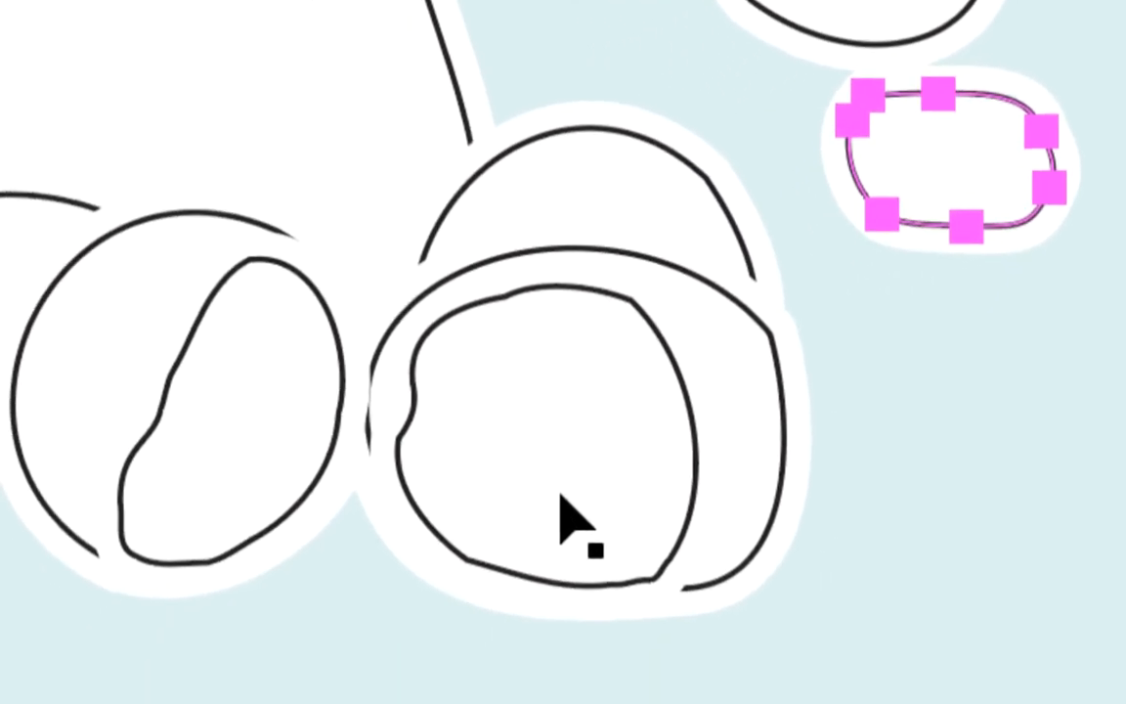
{"action": "left_click", "coordinate": [509, 606]}
{"action": "left_click", "coordinate": [627, 528]}
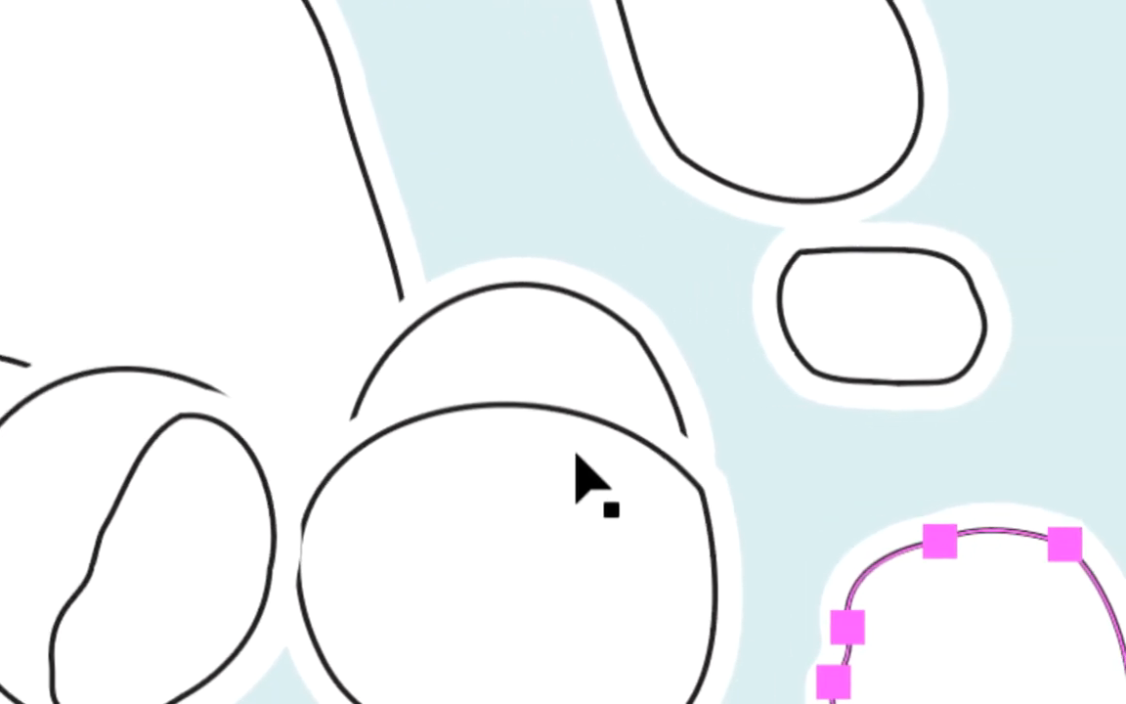
{"action": "left_click_drag", "start_coordinate": [638, 455], "coordinate": [636, 551]}
{"action": "left_click_drag", "start_coordinate": [569, 474], "coordinate": [547, 703]}
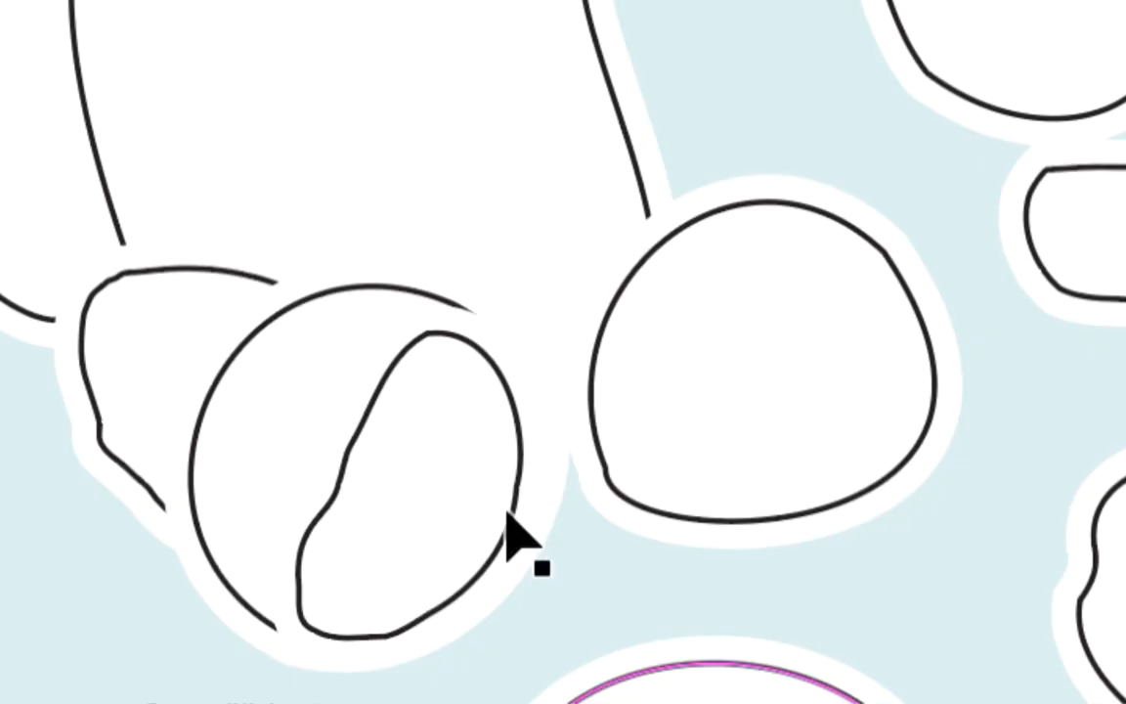
Spread out the left-hand foot's sole, the foot, the remaining legs, the other arm and the belly of the outlined bear
{"action": "left_click_drag", "start_coordinate": [499, 506], "coordinate": [368, 542]}
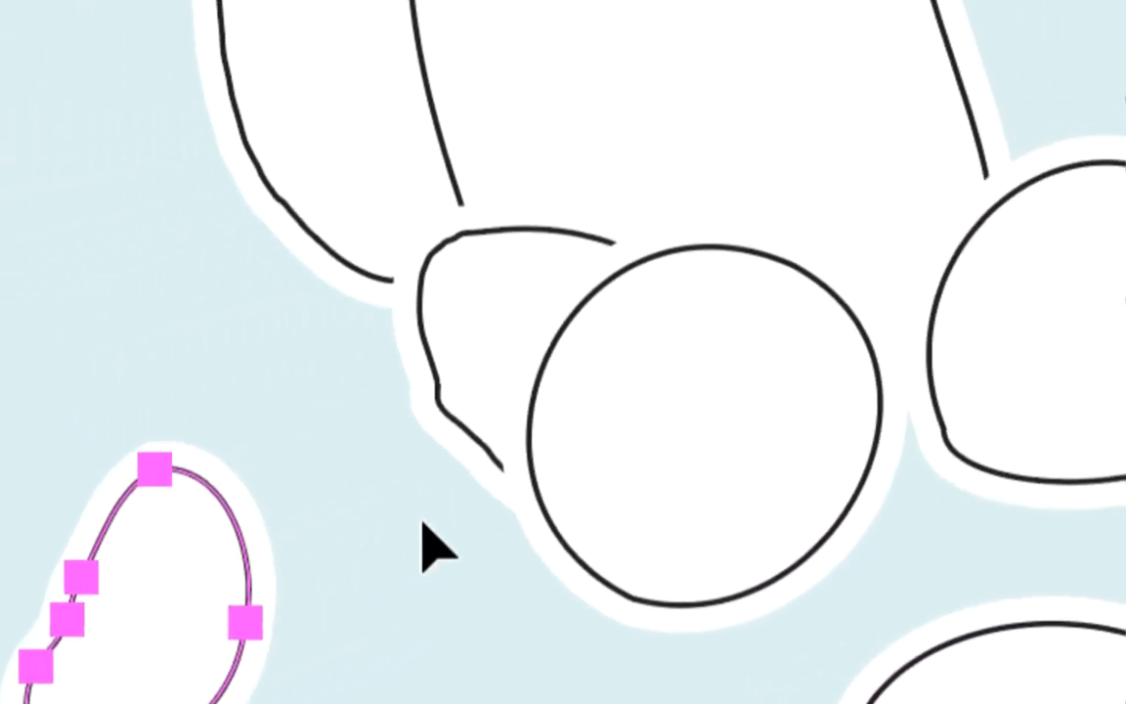
{"action": "left_click_drag", "start_coordinate": [769, 405], "coordinate": [294, 467]}
{"action": "left_click_drag", "start_coordinate": [672, 493], "coordinate": [128, 0]}
{"action": "left_click_drag", "start_coordinate": [468, 278], "coordinate": [429, 330]}
{"action": "left_click_drag", "start_coordinate": [398, 451], "coordinate": [305, 626]}
{"action": "left_click_drag", "start_coordinate": [891, 598], "coordinate": [934, 649]}
{"action": "left_click_drag", "start_coordinate": [566, 496], "coordinate": [626, 594]}
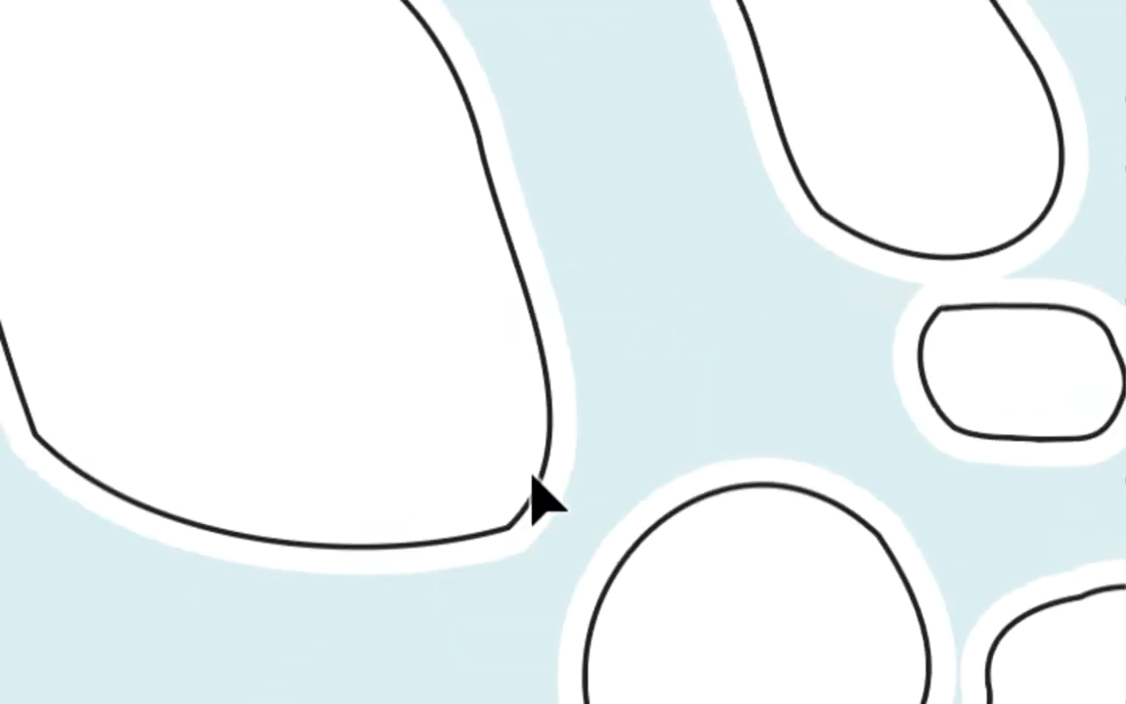
{"action": "left_click_drag", "start_coordinate": [15, 29], "coordinate": [76, 225]}
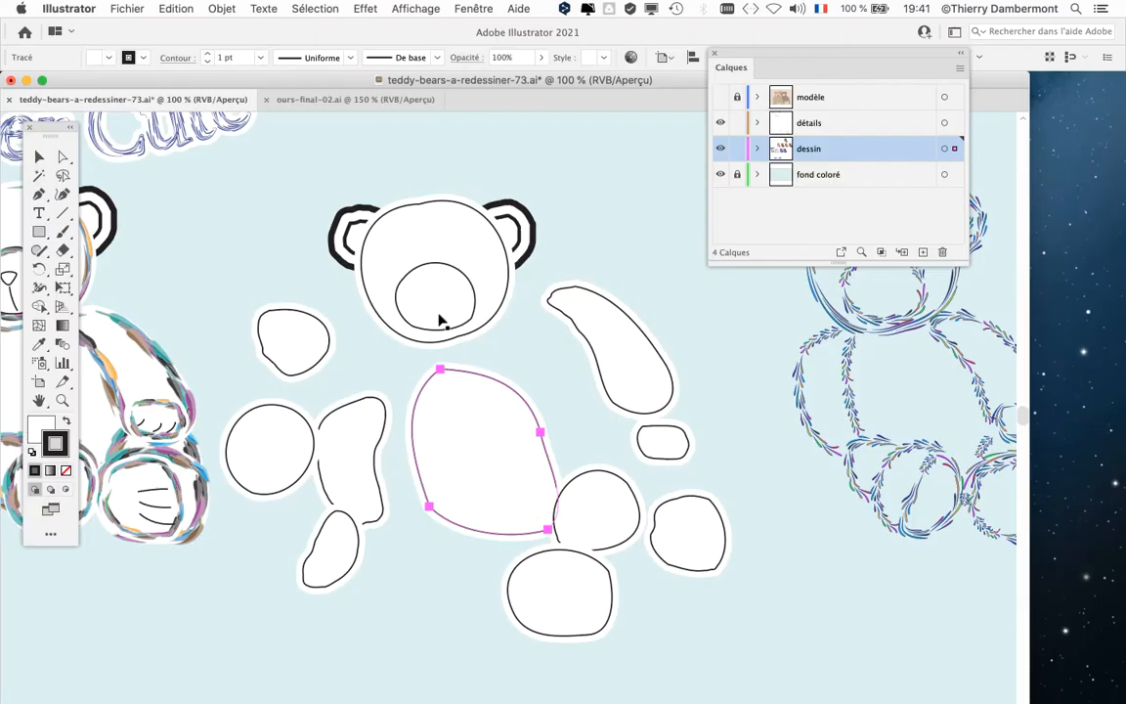
Undo all the moves of the outlined bear's separated body parts
{"action": "key", "text": "super+z"}
{"action": "key", "text": "super+z"}
{"action": "key", "text": "super+z"}
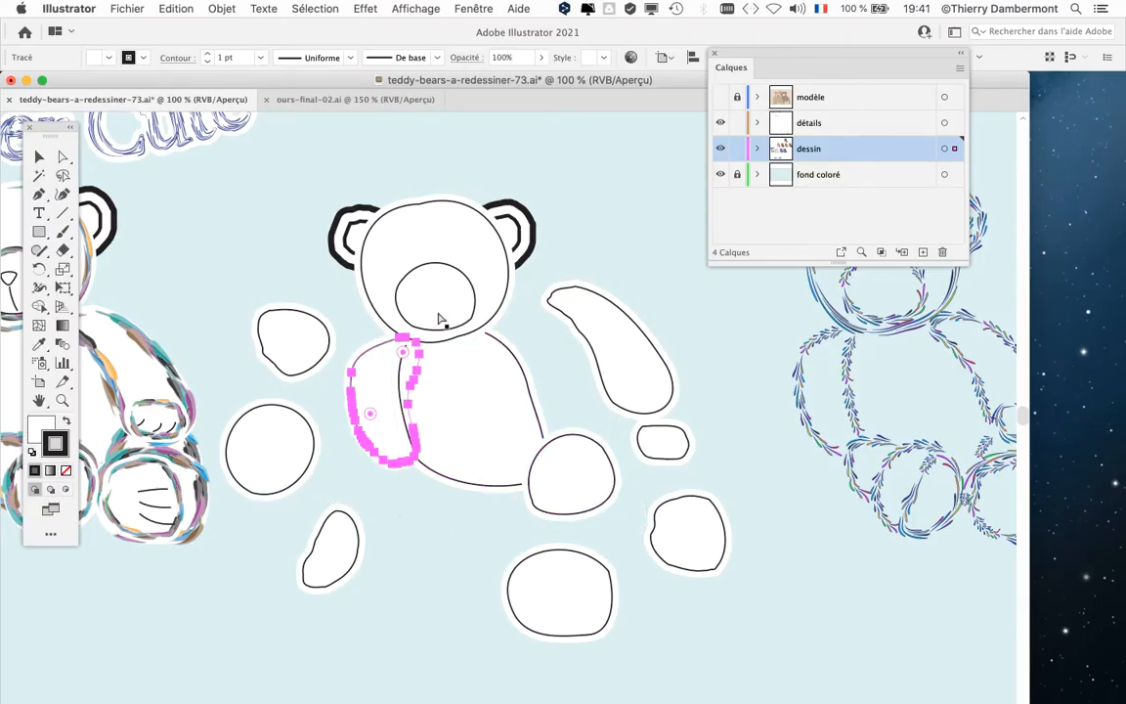
{"action": "key", "text": "super+shift+z"}
{"action": "key", "text": "super+shift+z"}
{"action": "key", "text": "super+shift+z"}
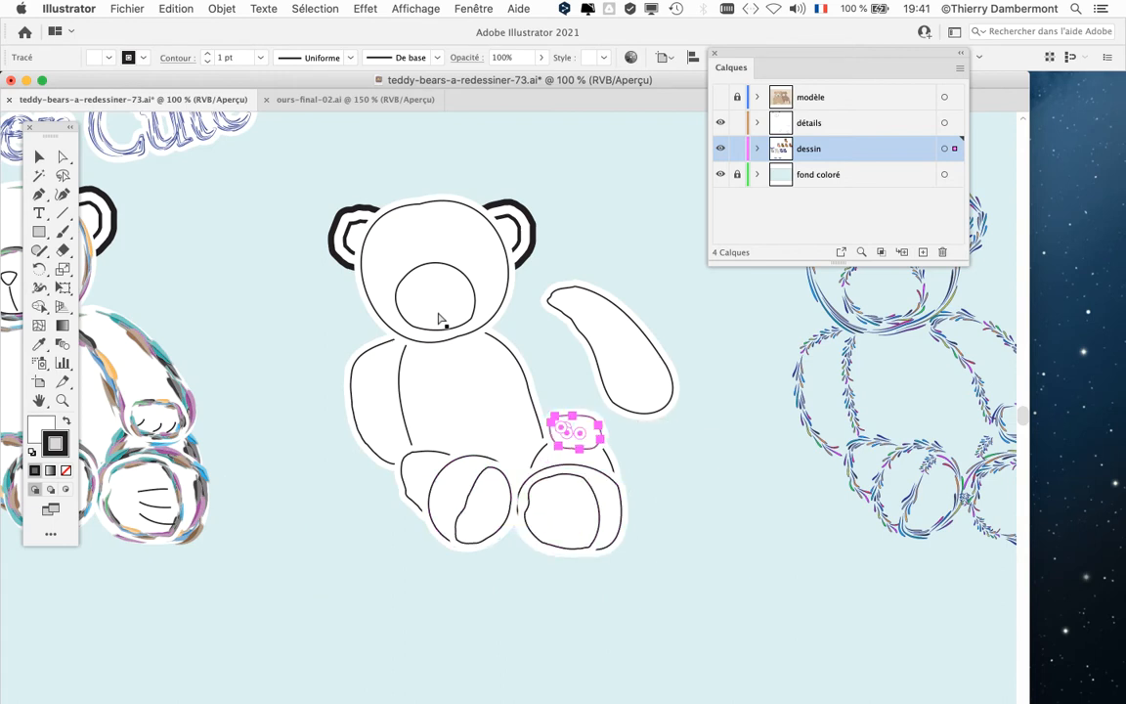
{"action": "key", "text": "super+shift+z"}
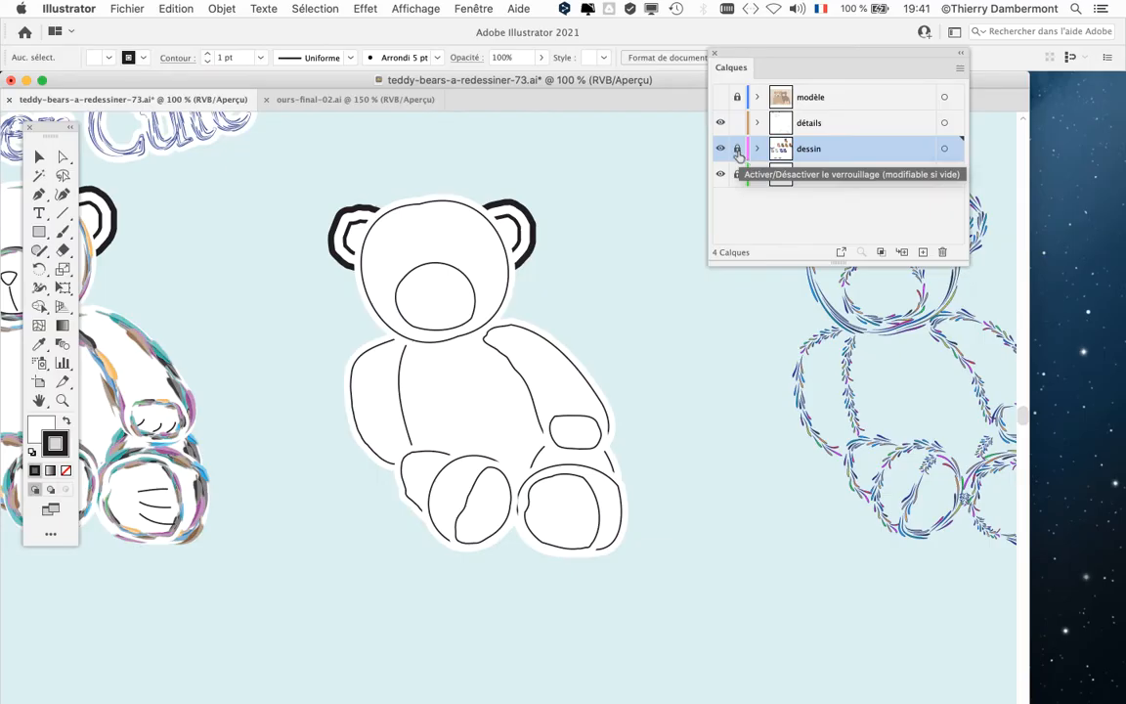
Compare the plain outlined bear with the leaf-brush bears beside it and the multicoloured Super Cute bear
{"action": "mouse_move", "coordinate": [684, 389]}
{"action": "left_mouse_down"}
{"action": "mouse_move", "coordinate": [405, 397]}
{"action": "mouse_move", "coordinate": [116, 386]}
{"action": "left_mouse_up"}
{"action": "left_click_drag", "start_coordinate": [468, 397], "coordinate": [283, 406]}
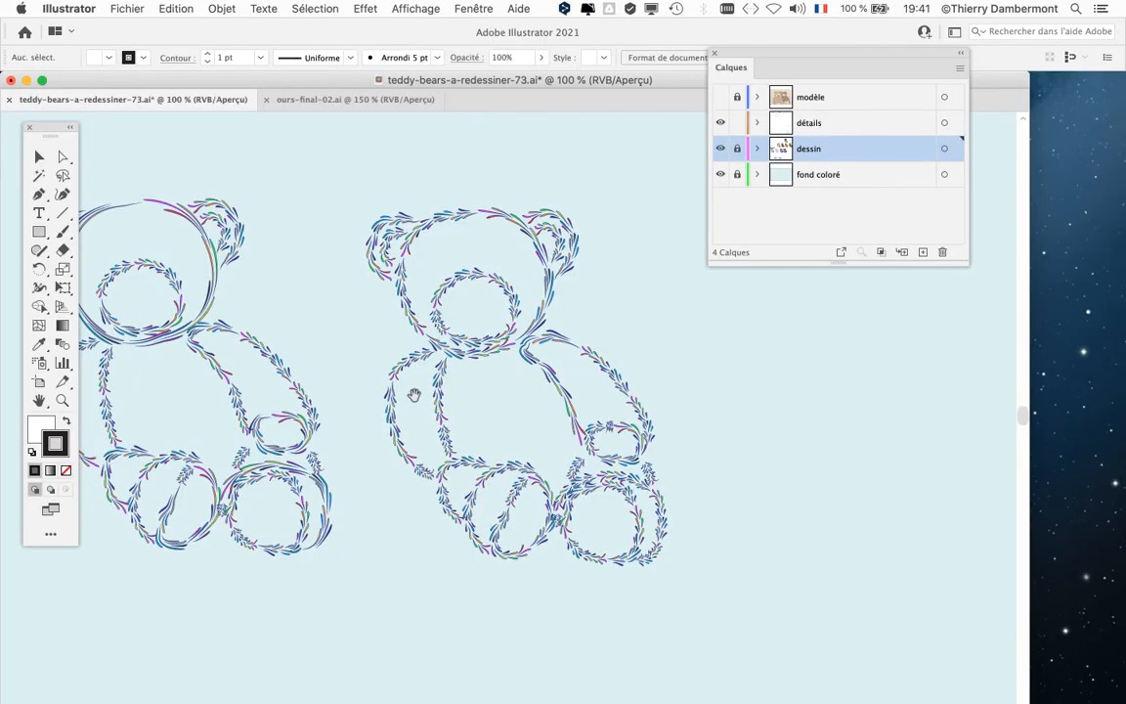
{"action": "left_click_drag", "start_coordinate": [414, 395], "coordinate": [895, 422]}
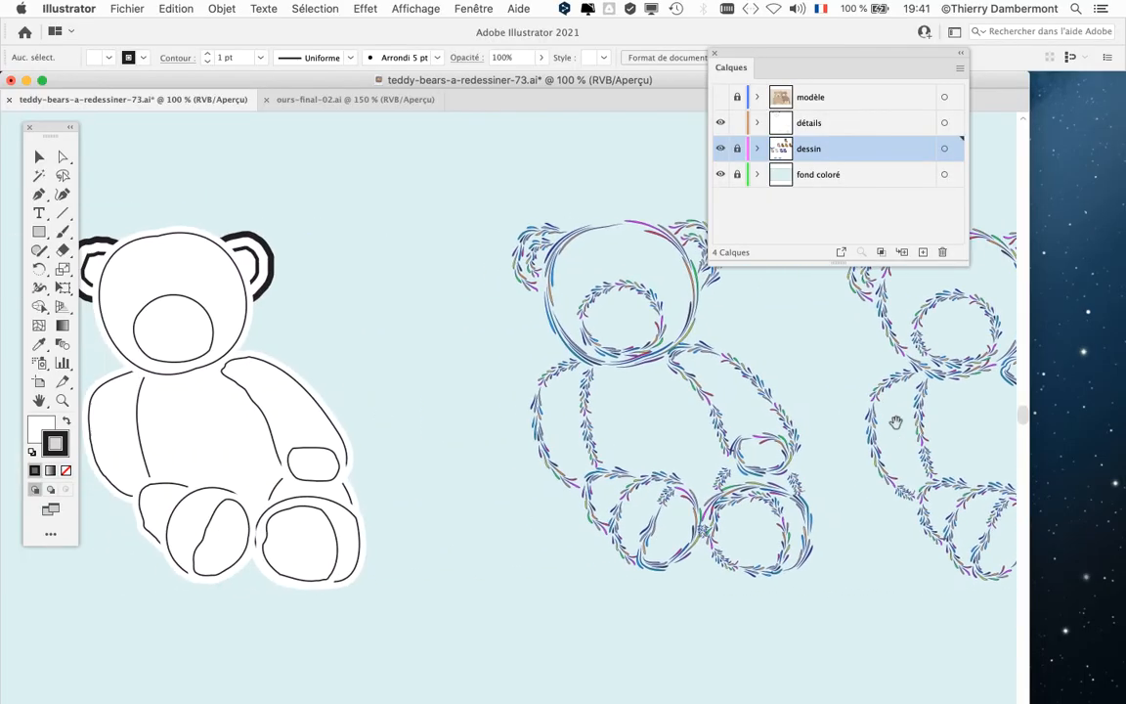
{"action": "left_click_drag", "start_coordinate": [509, 425], "coordinate": [725, 379]}
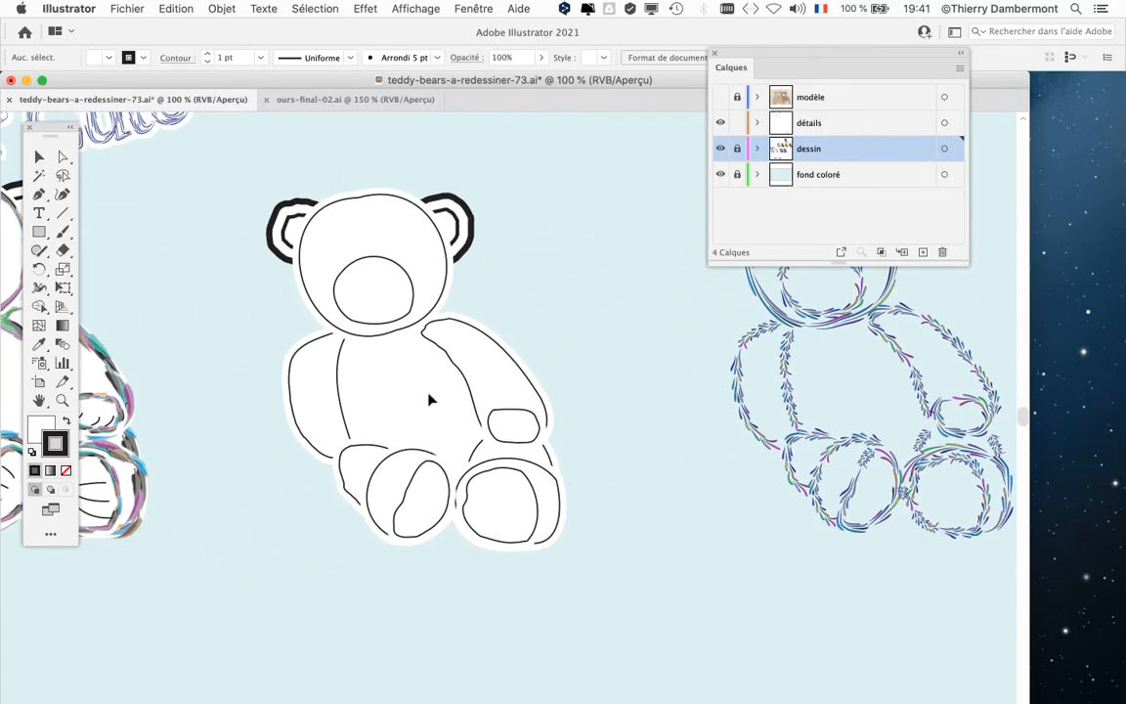
{"action": "left_click_drag", "start_coordinate": [380, 402], "coordinate": [738, 408]}
{"action": "left_click_drag", "start_coordinate": [555, 379], "coordinate": [289, 408]}
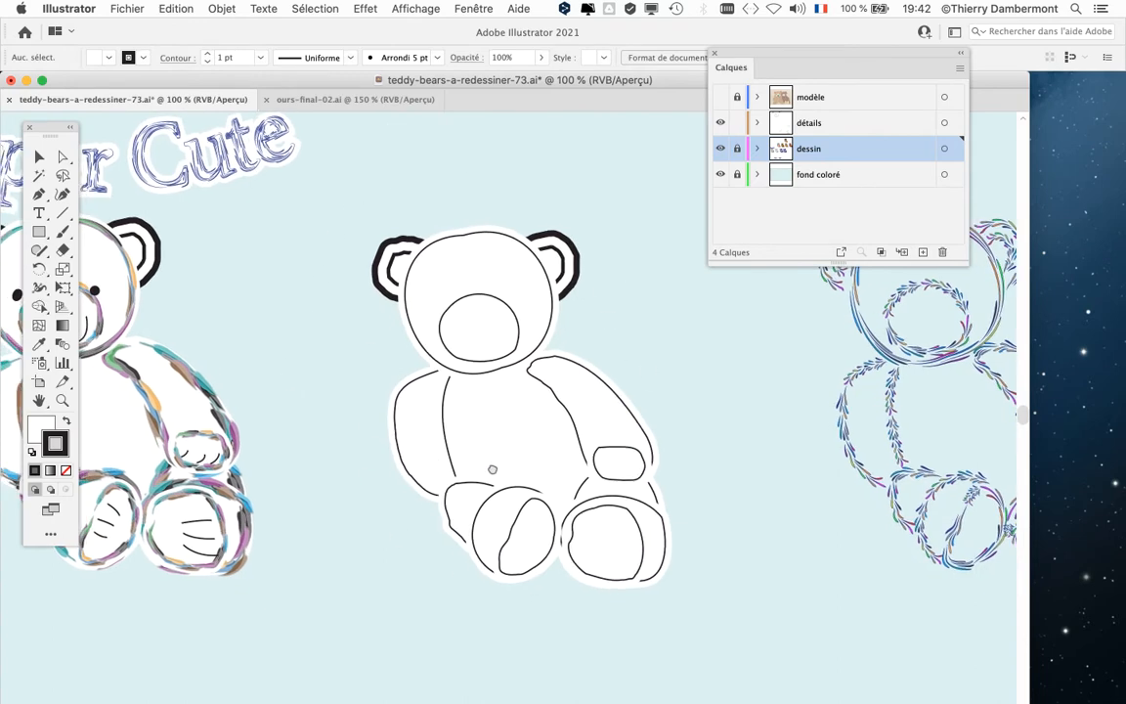
{"action": "left_click_drag", "start_coordinate": [430, 471], "coordinate": [723, 469]}
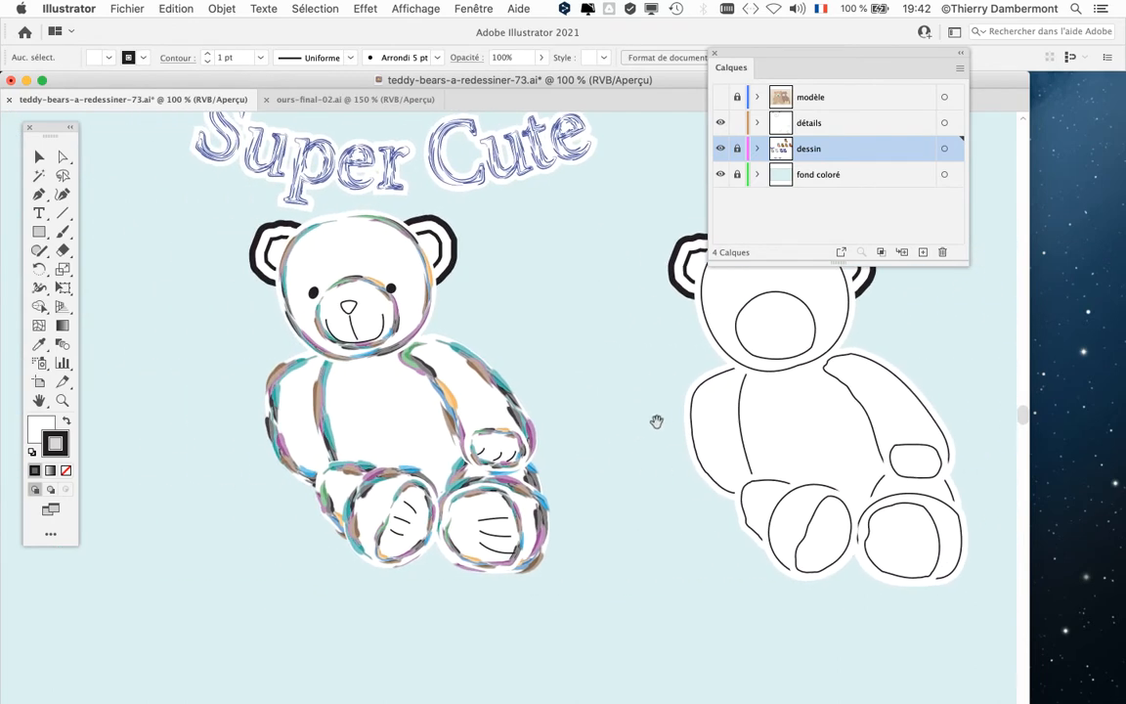
Examine the row of flat-coloured bears above the outlined ones and compare their colour variations
{"action": "scroll", "coordinate": [659, 428], "scroll_direction": "down", "scroll_amount": 2}
{"action": "left_click_drag", "start_coordinate": [682, 463], "coordinate": [304, 528]}
{"action": "left_click_drag", "start_coordinate": [395, 506], "coordinate": [175, 679]}
{"action": "left_click_drag", "start_coordinate": [315, 455], "coordinate": [278, 512]}
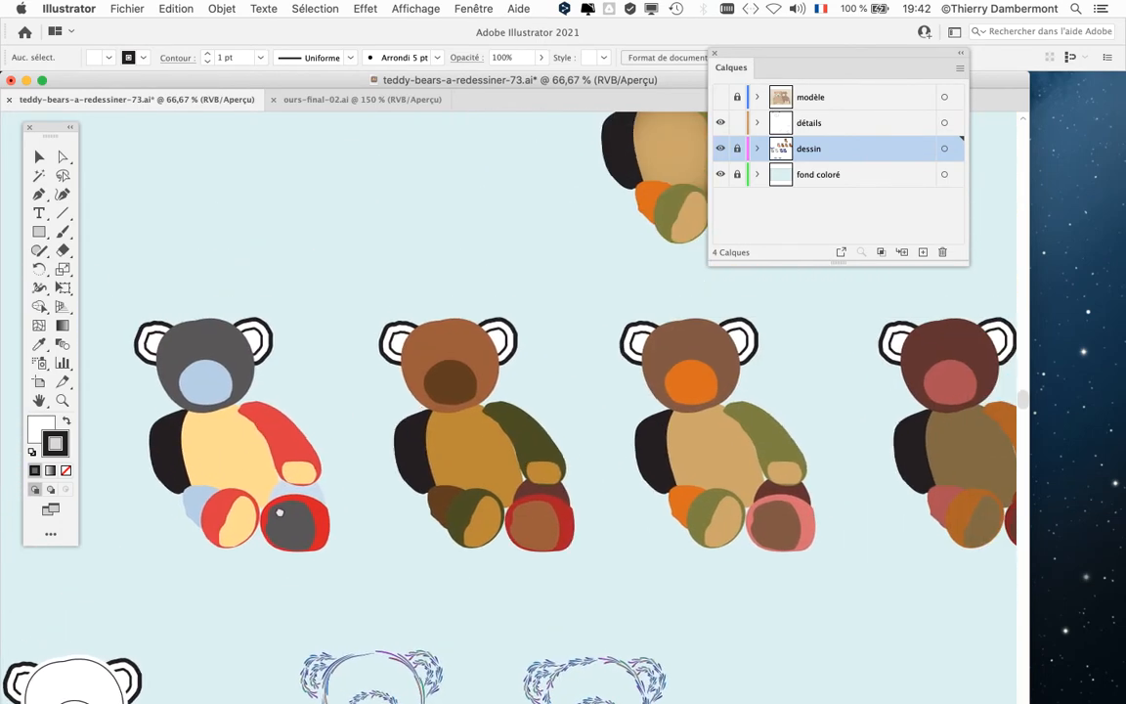
{"action": "left_click_drag", "start_coordinate": [237, 439], "coordinate": [330, 347]}
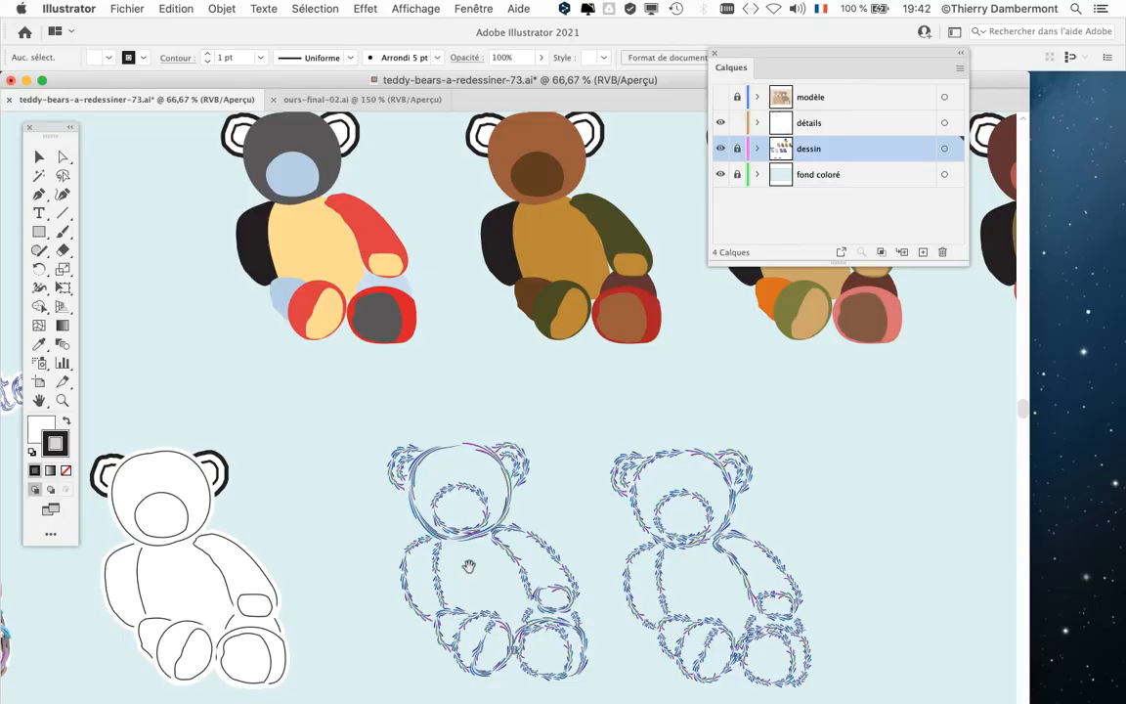
{"action": "left_click_drag", "start_coordinate": [465, 413], "coordinate": [485, 571]}
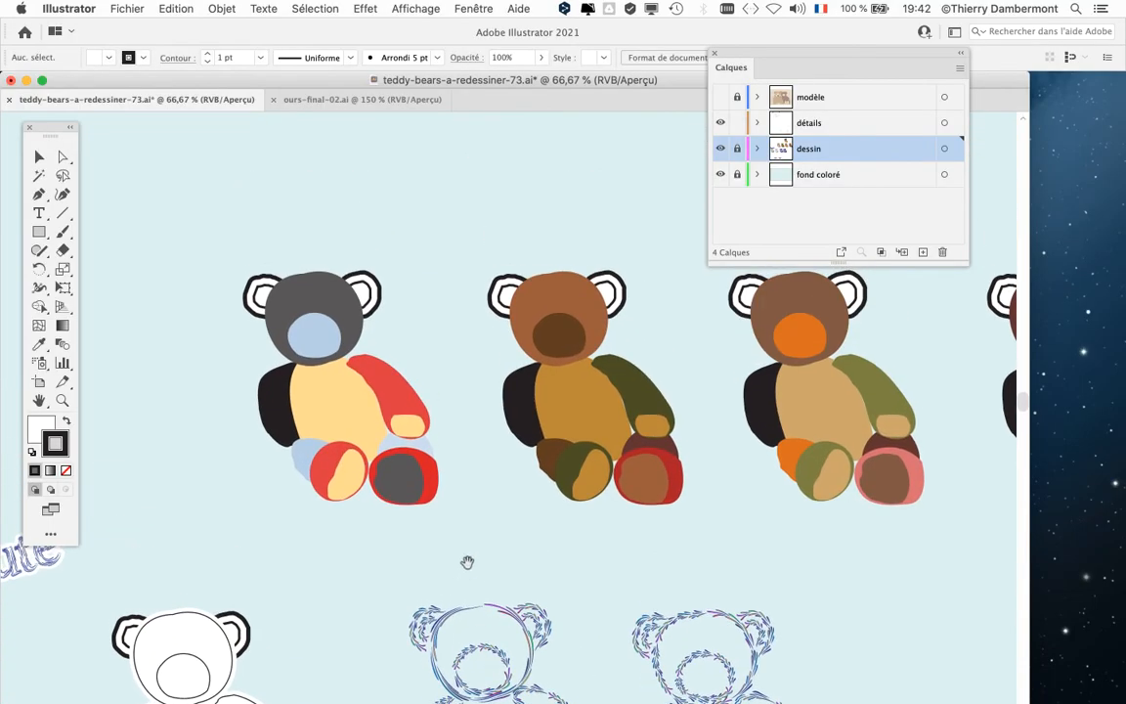
{"action": "left_click_drag", "start_coordinate": [359, 417], "coordinate": [300, 480]}
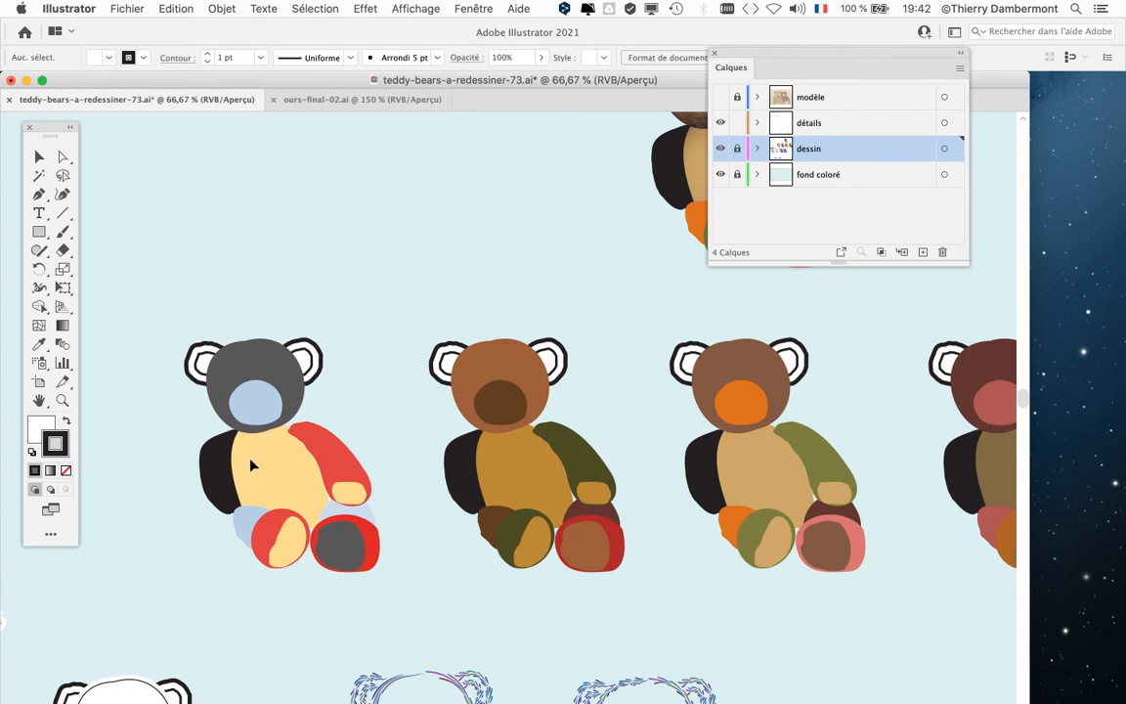
{"action": "scroll", "coordinate": [259, 464], "scroll_direction": "down", "scroll_amount": 5}
{"action": "scroll", "coordinate": [259, 463], "scroll_direction": "right", "scroll_amount": 7}
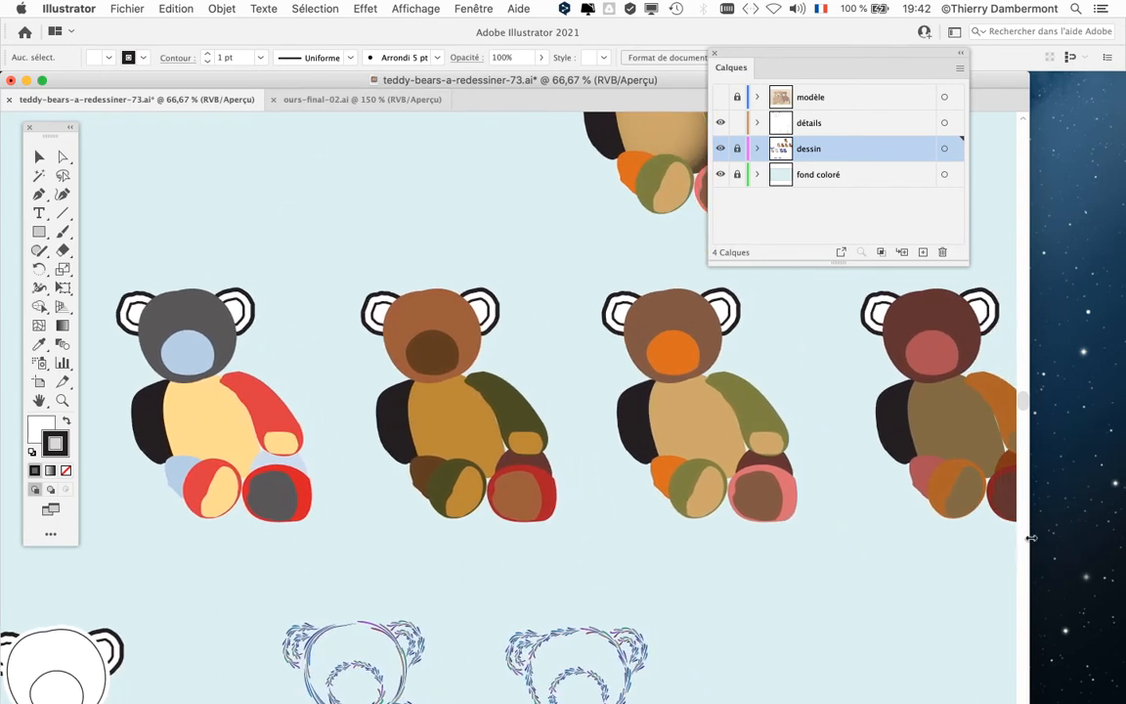
Widen the document window, then show the Nuancier panel, enlarge it to reveal its colour groups and park it clear of the bears
{"action": "left_click_drag", "start_coordinate": [1045, 534], "coordinate": [1122, 534]}
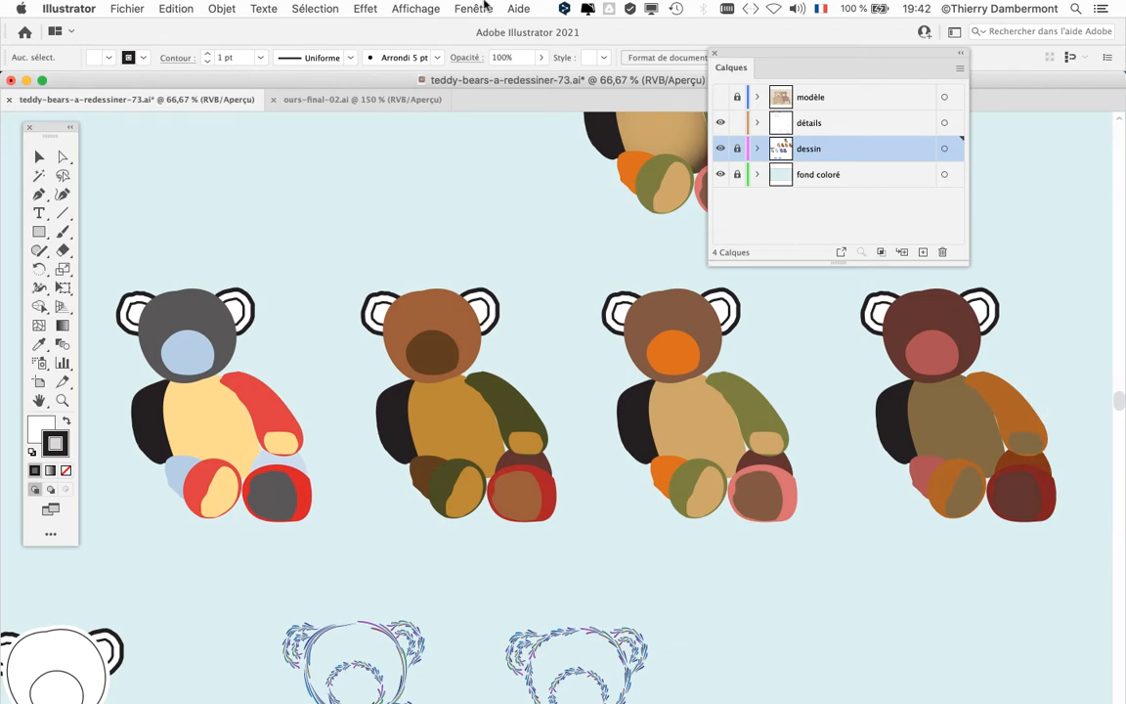
{"action": "left_click", "coordinate": [474, 8]}
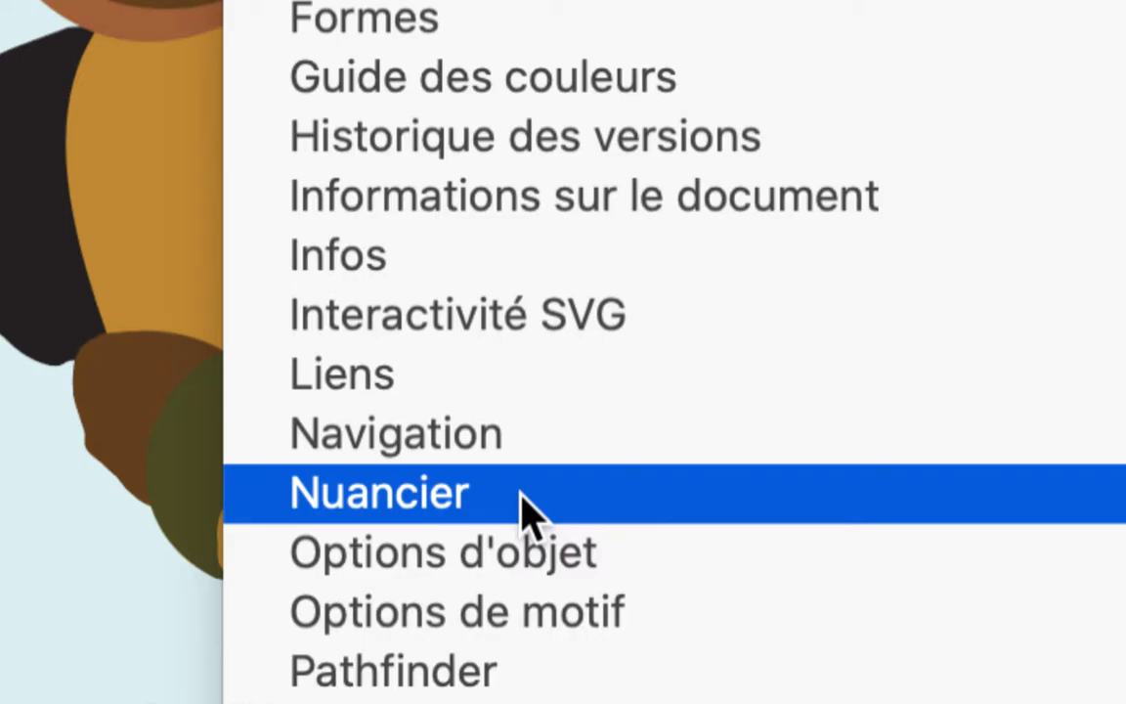
{"action": "left_click", "coordinate": [523, 508]}
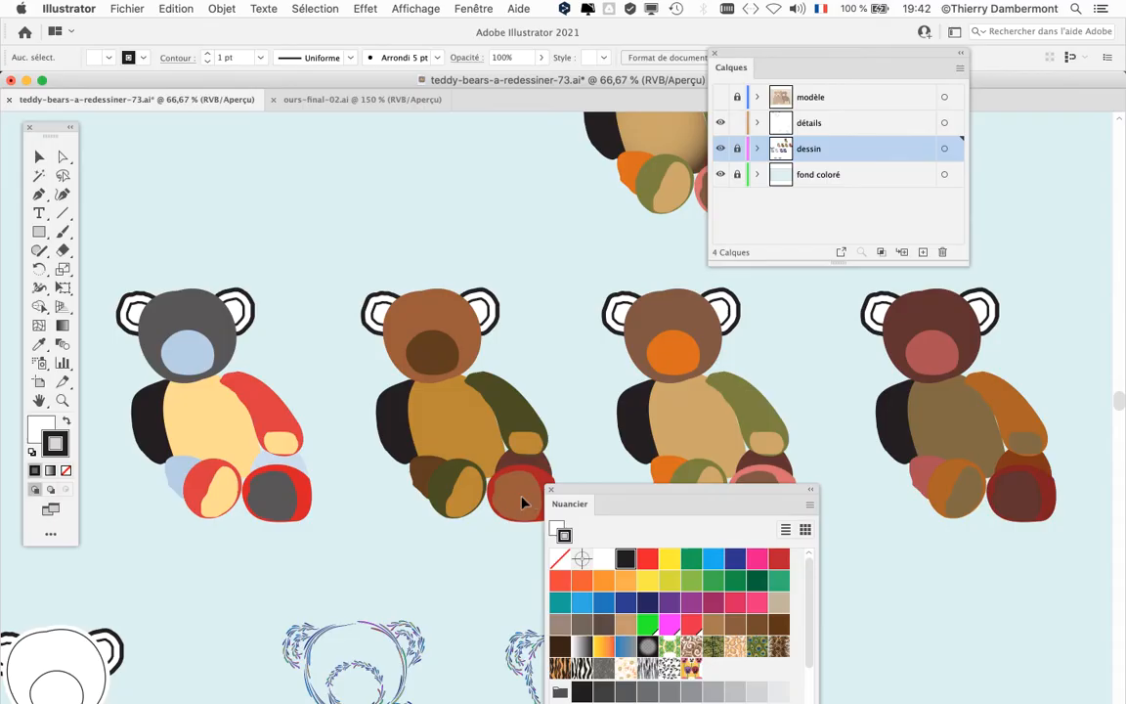
{"action": "left_click_drag", "start_coordinate": [601, 486], "coordinate": [508, 186]}
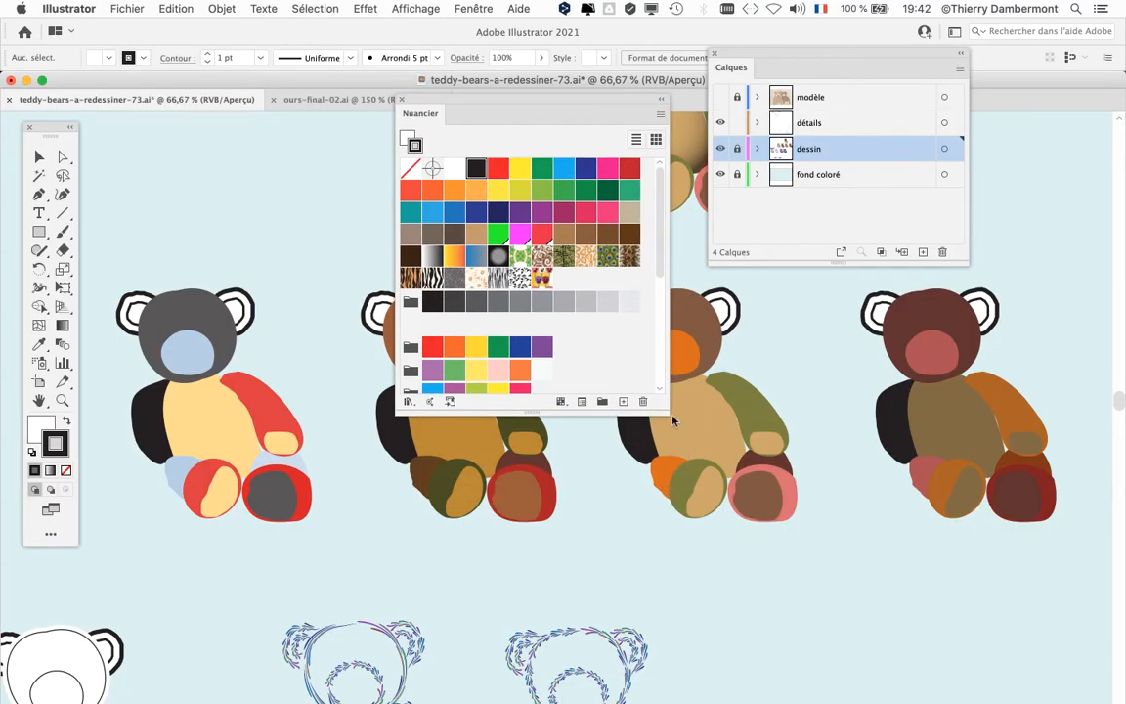
{"action": "left_click_drag", "start_coordinate": [667, 414], "coordinate": [729, 670]}
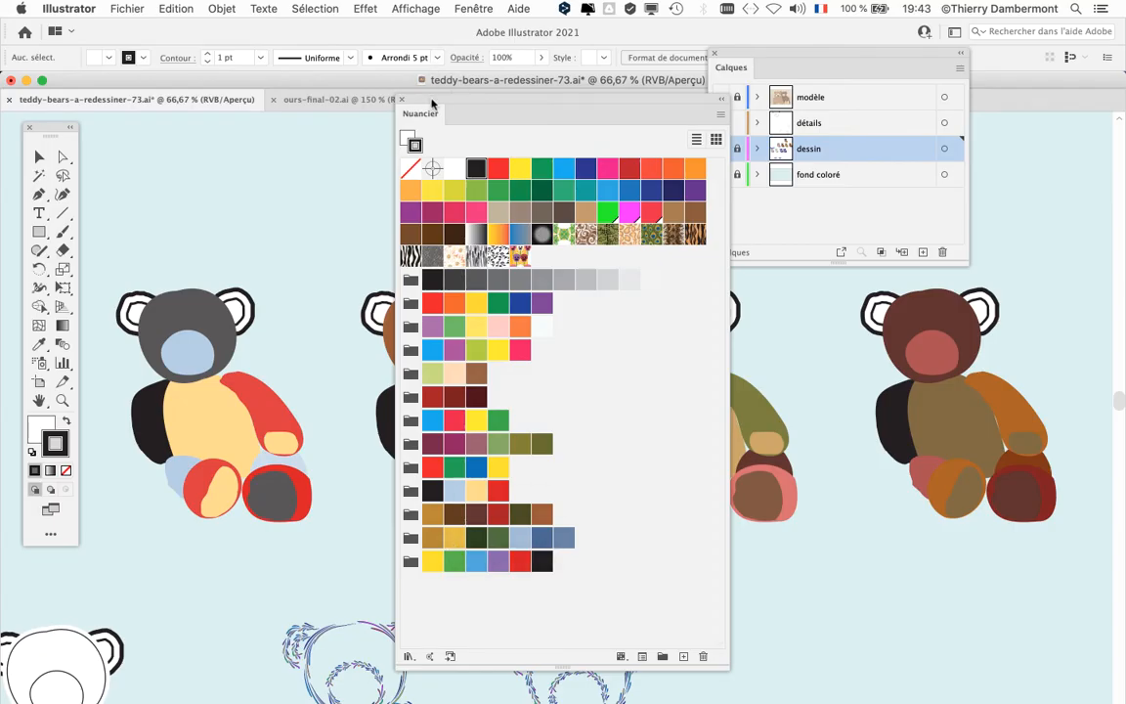
{"action": "left_click_drag", "start_coordinate": [431, 103], "coordinate": [811, 604]}
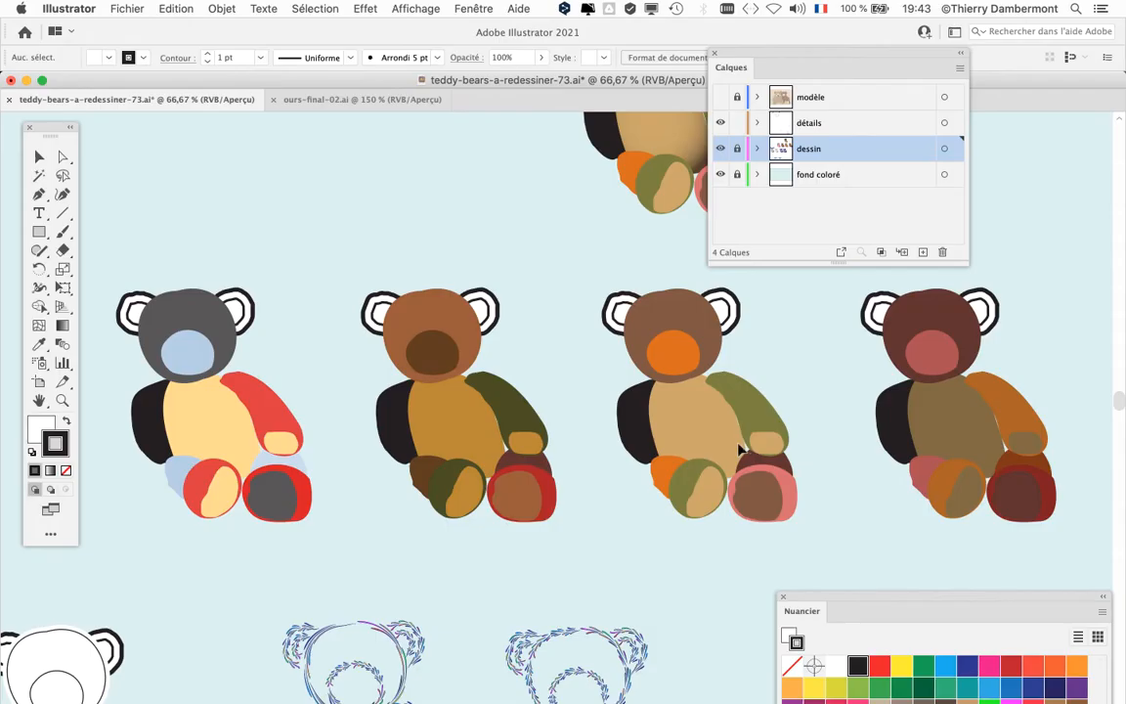
Move the Calques panel off the artwork and compare the colour schemes of the four flat-coloured bears
{"action": "left_click_drag", "start_coordinate": [727, 446], "coordinate": [501, 448]}
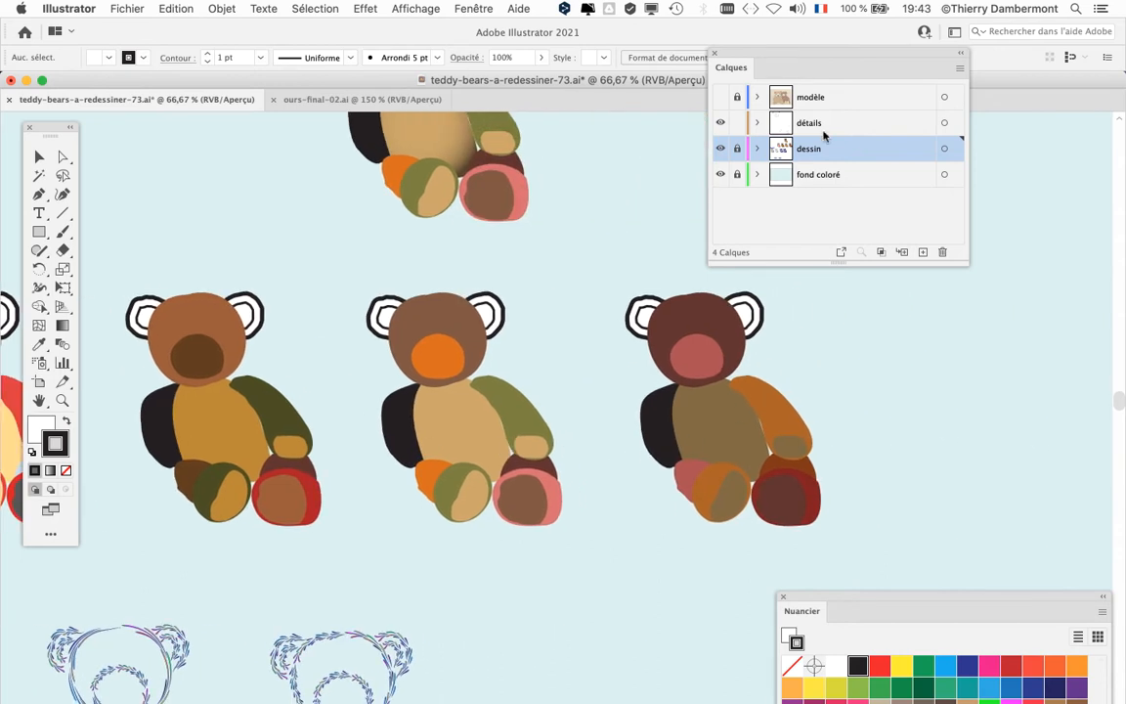
{"action": "left_click_drag", "start_coordinate": [764, 53], "coordinate": [975, 58]}
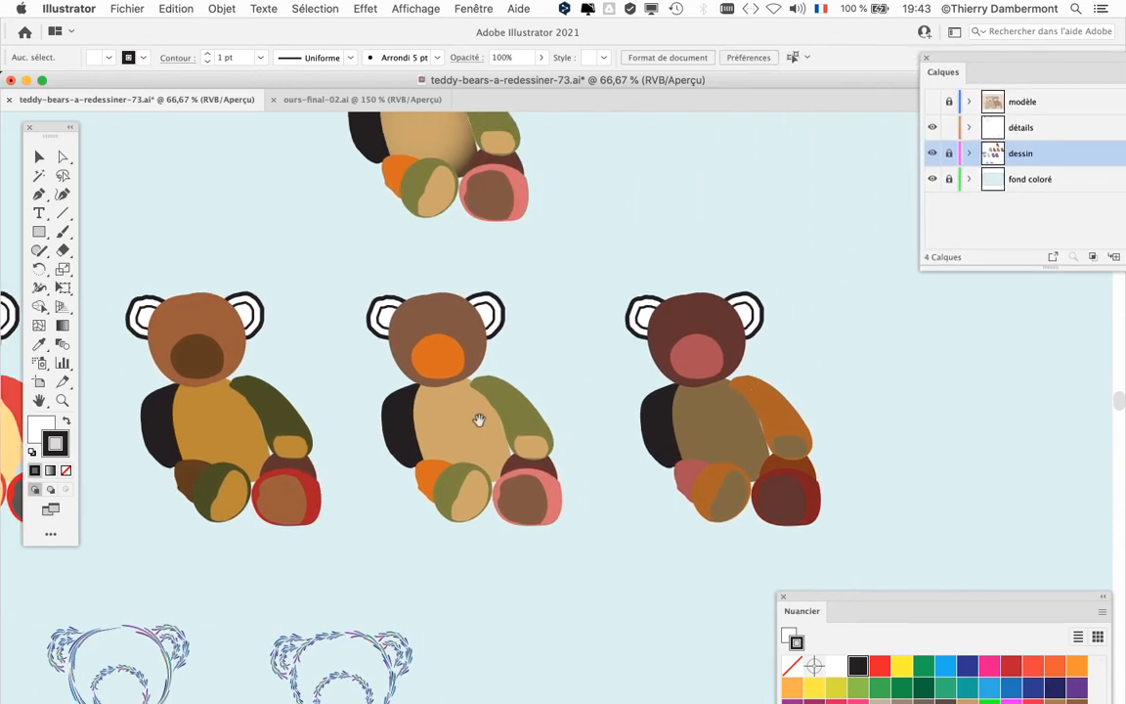
{"action": "left_click_drag", "start_coordinate": [479, 420], "coordinate": [733, 396]}
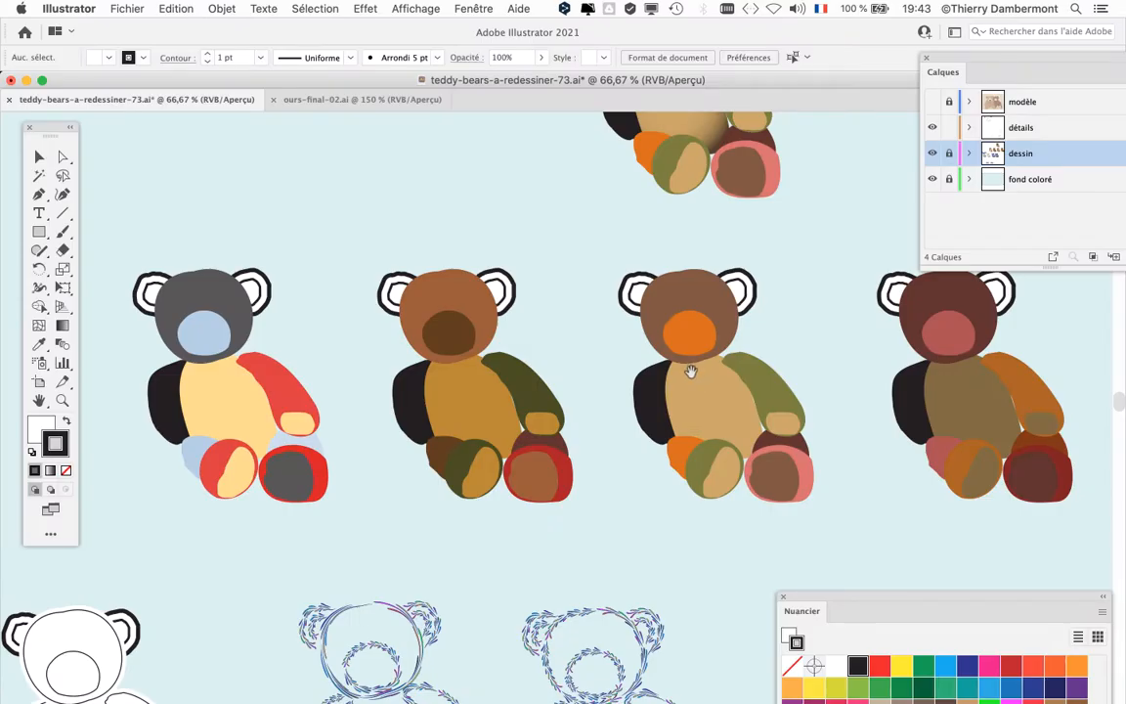
{"action": "left_click_drag", "start_coordinate": [674, 370], "coordinate": [364, 373]}
{"action": "left_click_drag", "start_coordinate": [615, 373], "coordinate": [656, 400]}
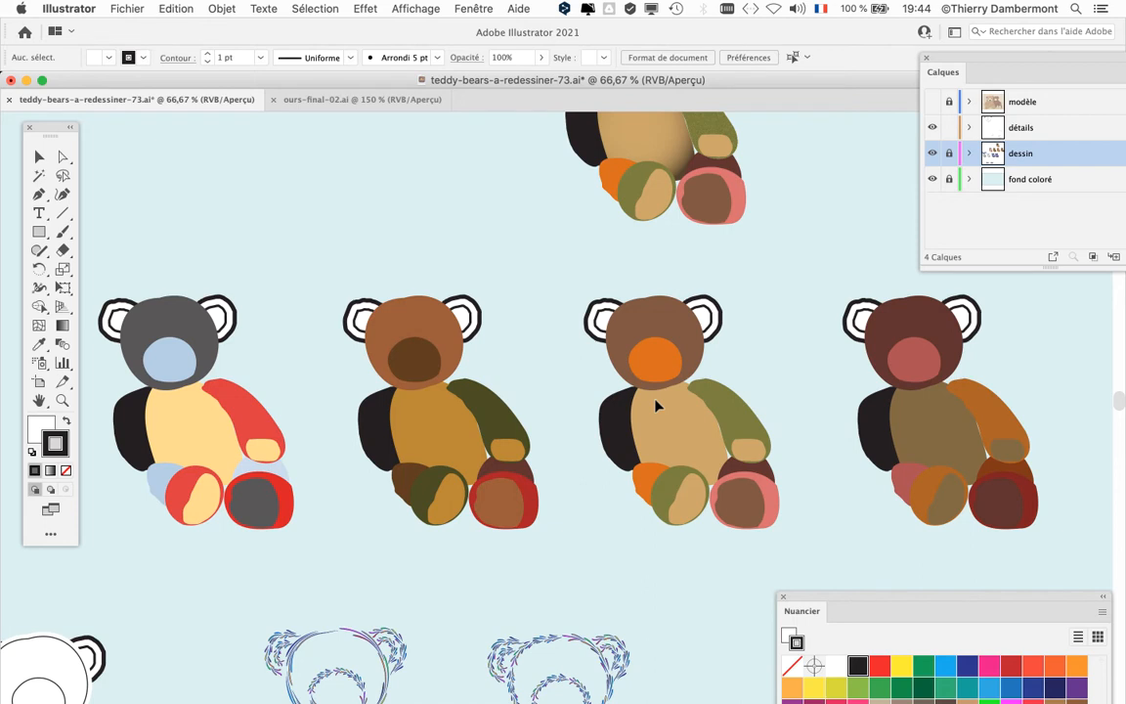
Place the Calques panel beside the textured bear and toggle the dessin layer's visibility off and back on
{"action": "scroll", "coordinate": [553, 294], "scroll_direction": "up", "scroll_amount": 5}
{"action": "scroll", "coordinate": [553, 294], "scroll_direction": "right", "scroll_amount": 5}
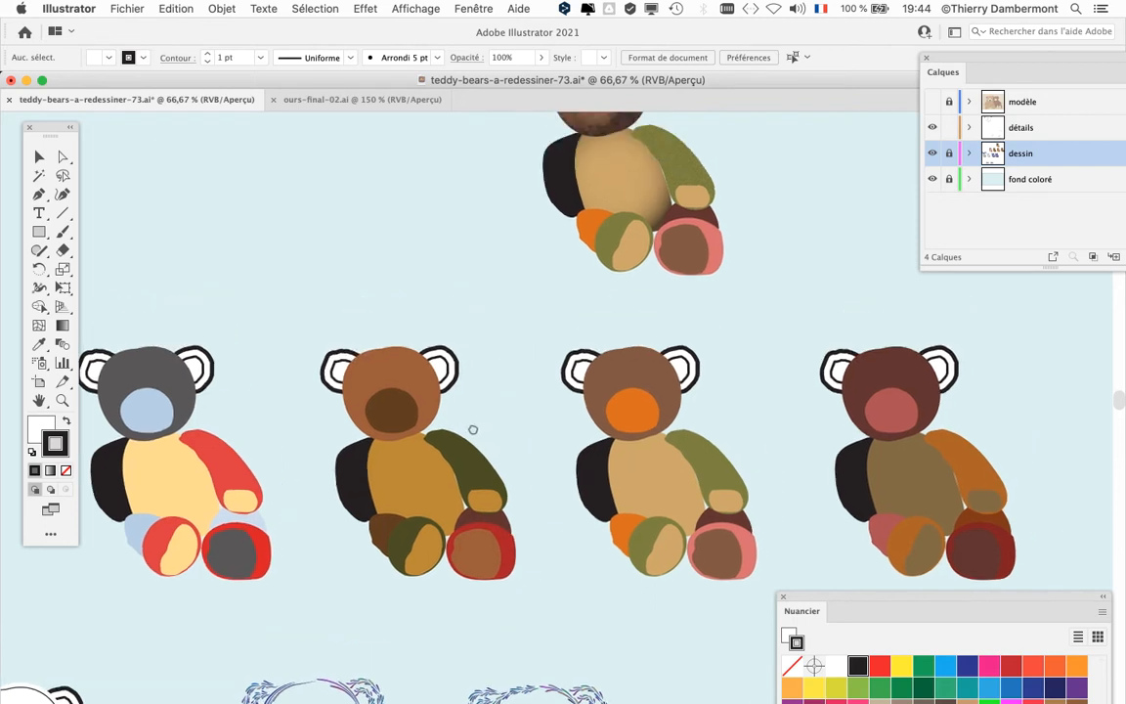
{"action": "scroll", "coordinate": [420, 262], "scroll_direction": "up", "scroll_amount": 2}
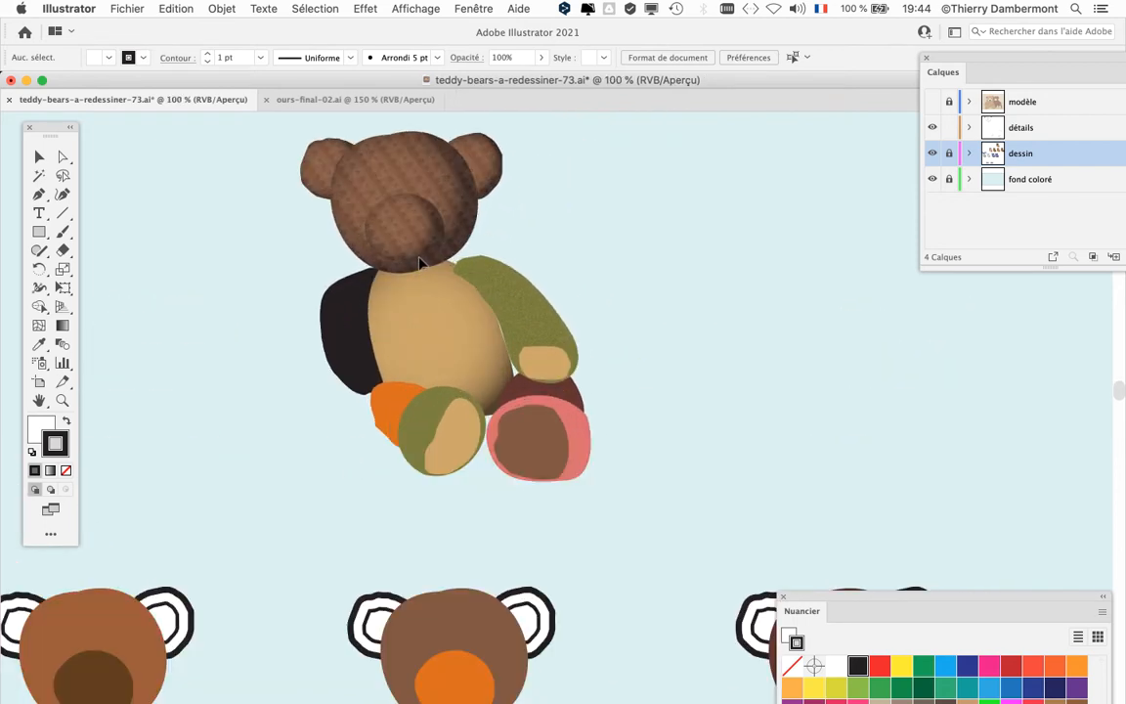
{"action": "left_click_drag", "start_coordinate": [518, 282], "coordinate": [483, 332]}
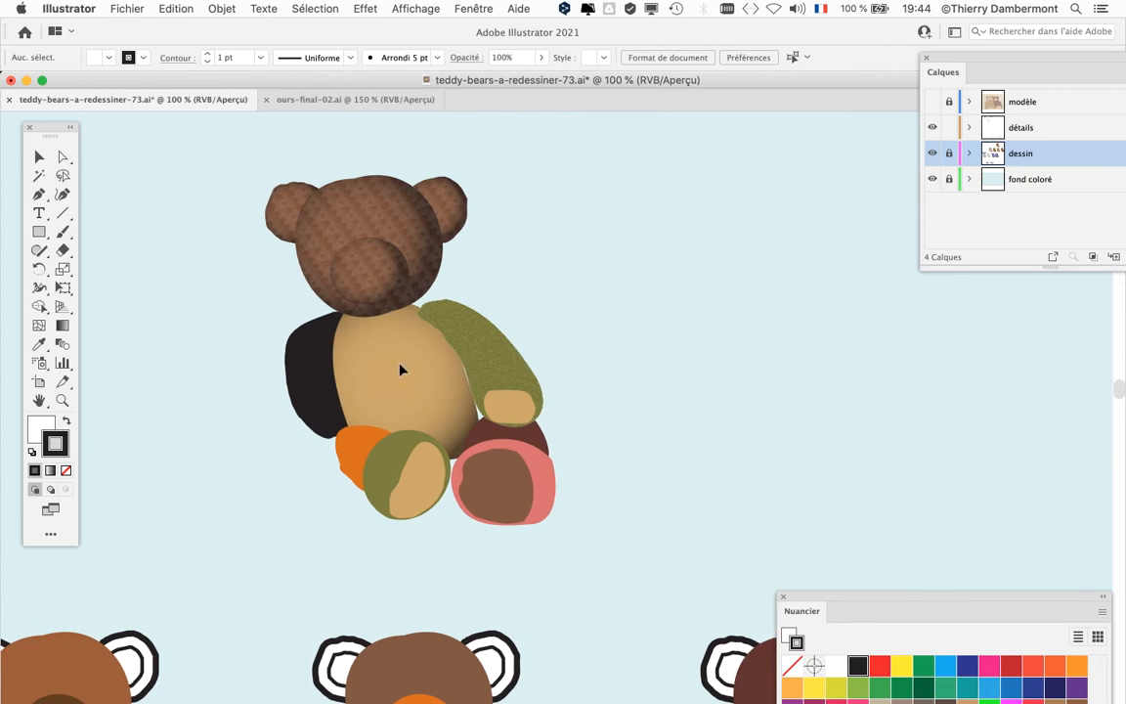
{"action": "left_click_drag", "start_coordinate": [942, 71], "coordinate": [713, 153]}
{"action": "left_click", "coordinate": [693, 237]}
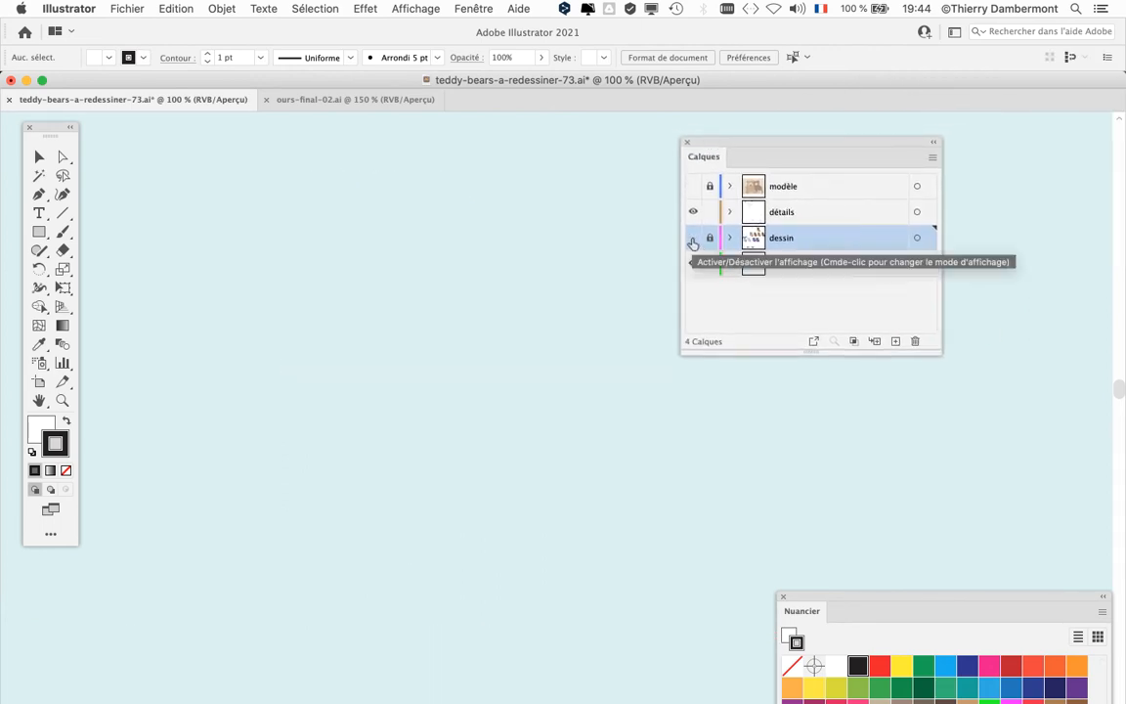
{"action": "left_click", "coordinate": [693, 238]}
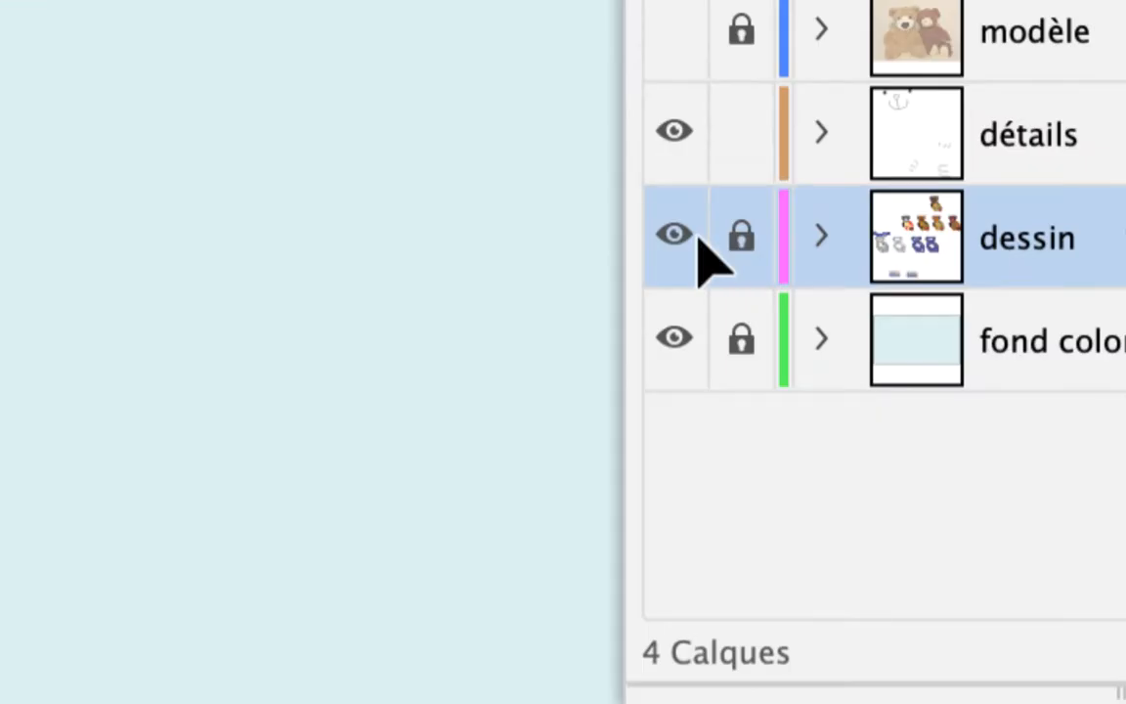
Unlock the dessin layer, move the Calques panel away from the artwork, and select the textured bear's head to inspect its pattern up close
{"action": "left_click", "coordinate": [710, 238]}
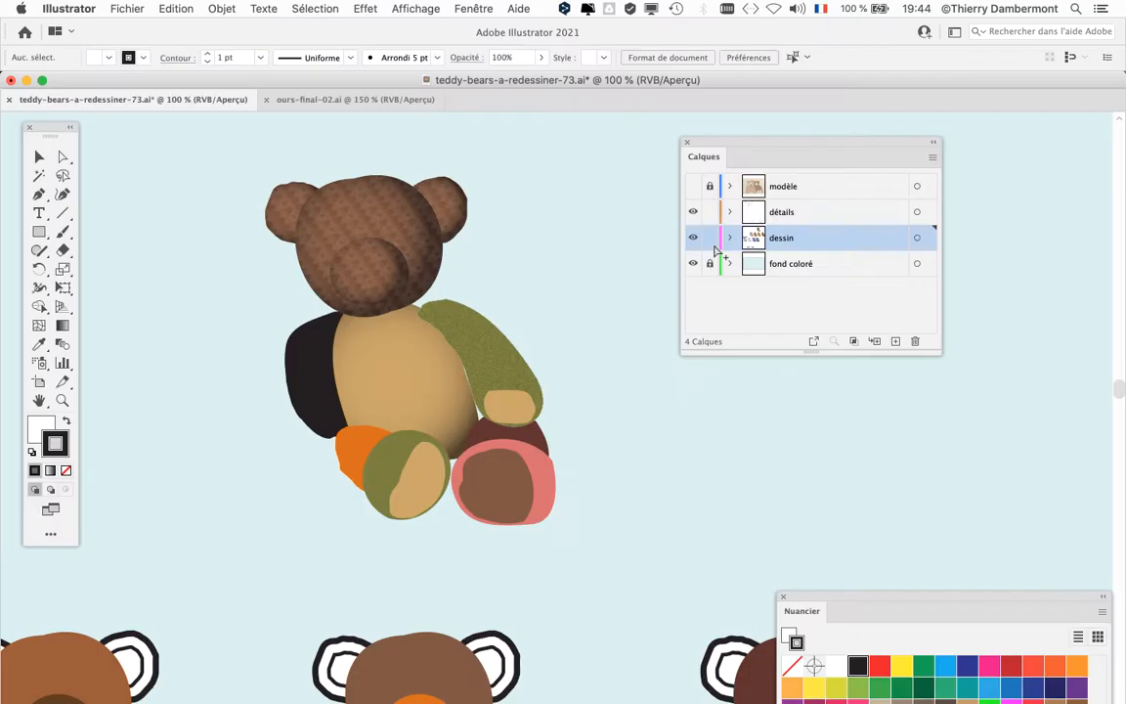
{"action": "left_click_drag", "start_coordinate": [748, 144], "coordinate": [850, 207]}
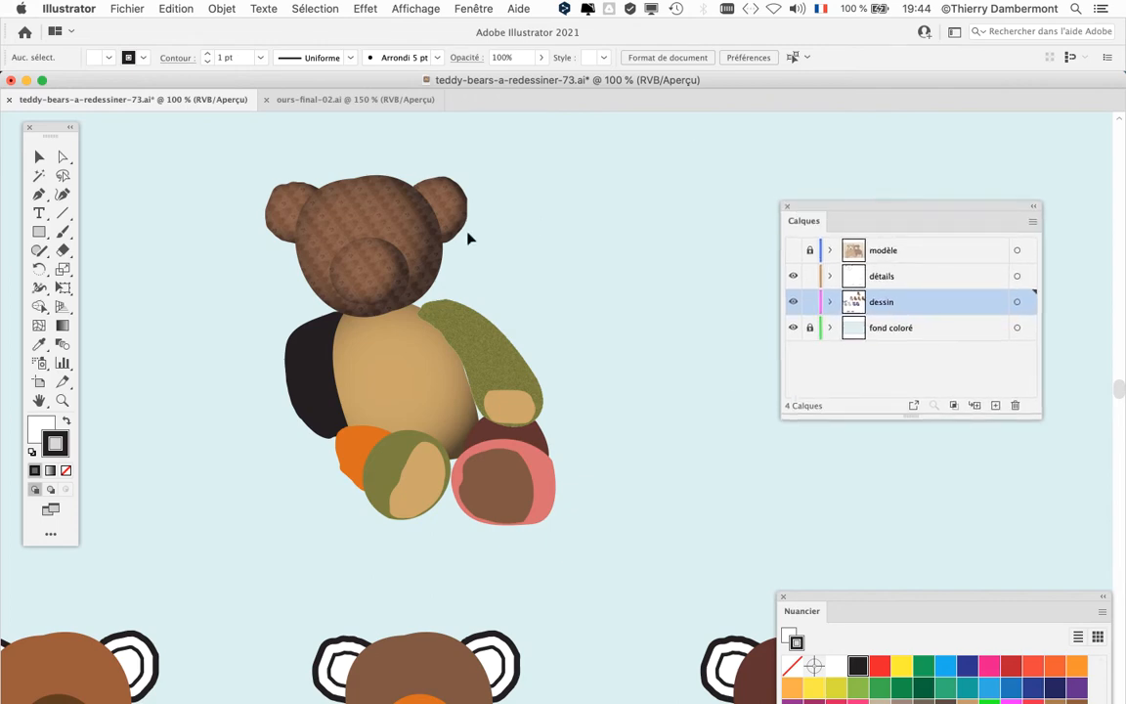
{"action": "left_click", "coordinate": [360, 242]}
{"action": "scroll", "coordinate": [344, 234], "scroll_direction": "up", "scroll_amount": 10}
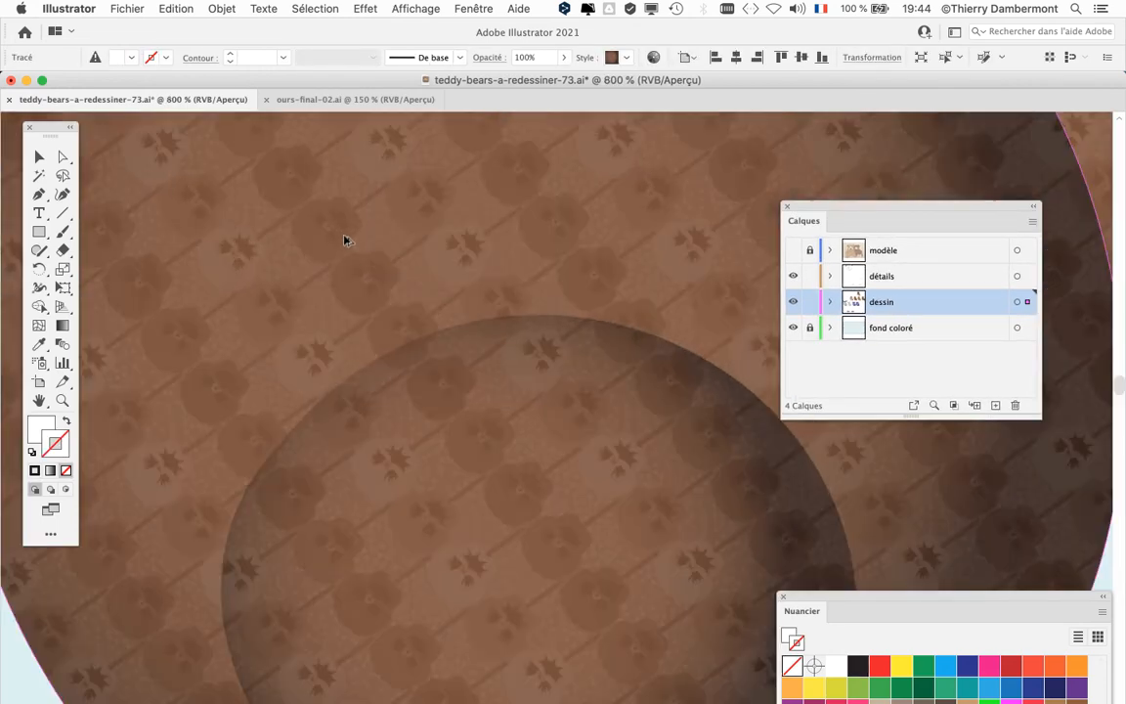
{"action": "scroll", "coordinate": [465, 300], "scroll_direction": "up", "scroll_amount": 6}
{"action": "scroll", "coordinate": [465, 300], "scroll_direction": "down", "scroll_amount": 6}
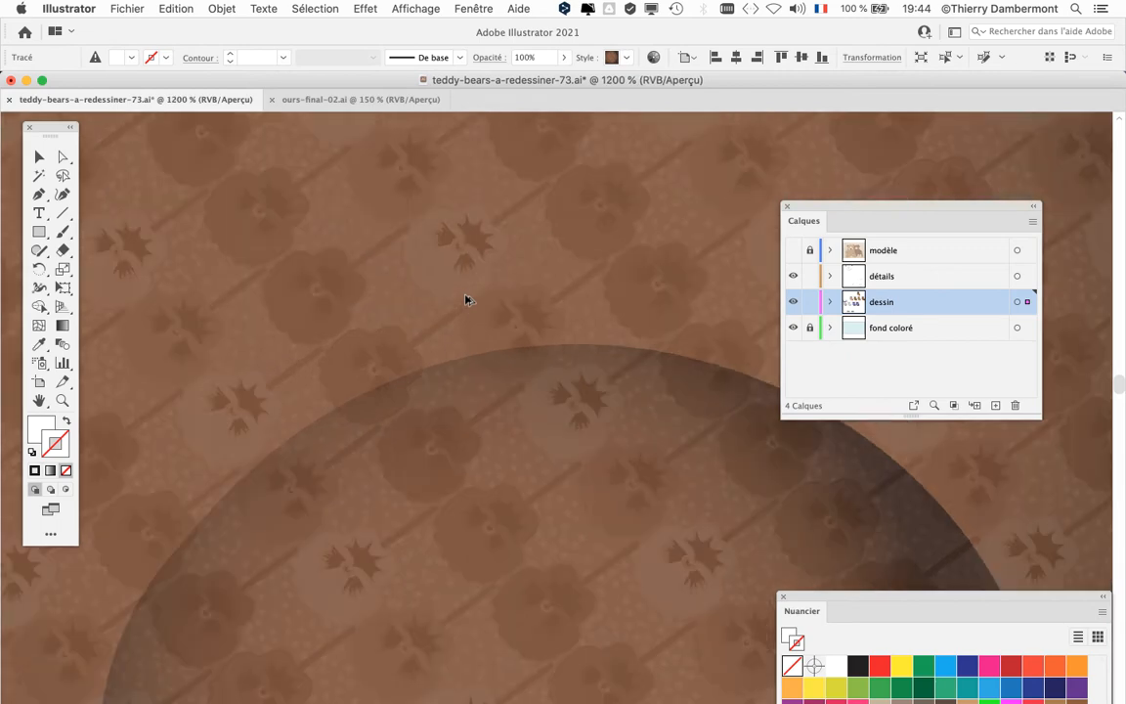
{"action": "scroll", "coordinate": [465, 300], "scroll_direction": "down", "scroll_amount": 2}
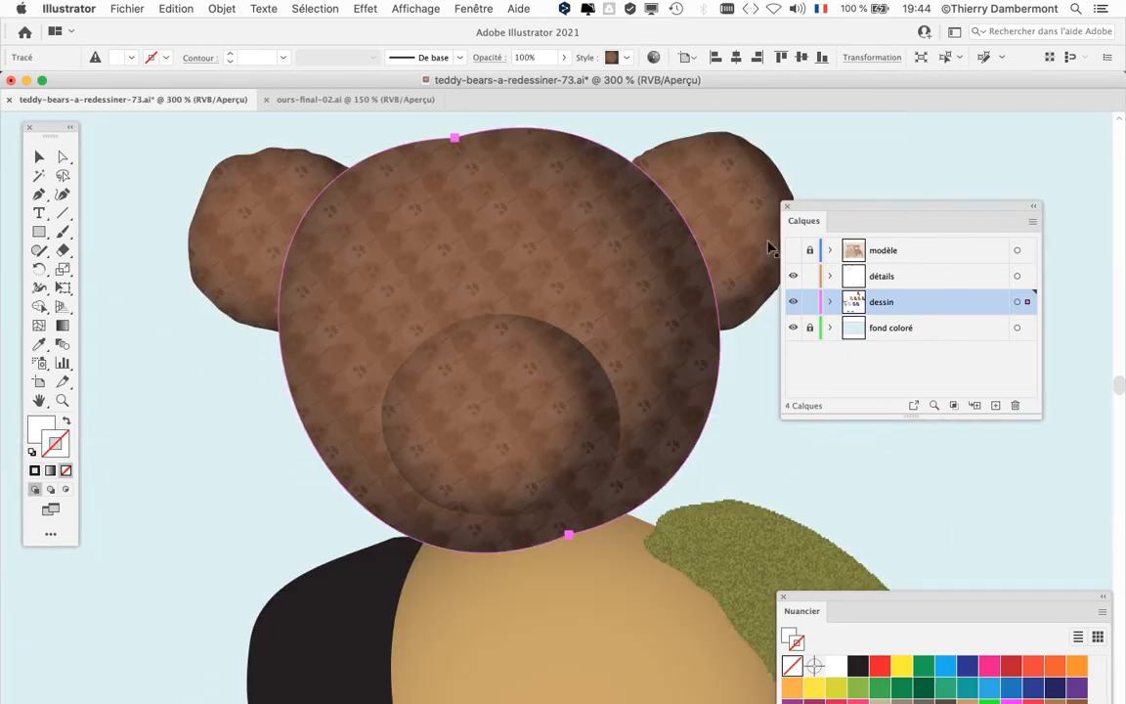
Park the Calques panel clear of the head and show the Aspect panel beside the bear
{"action": "left_click_drag", "start_coordinate": [817, 207], "coordinate": [139, 562]}
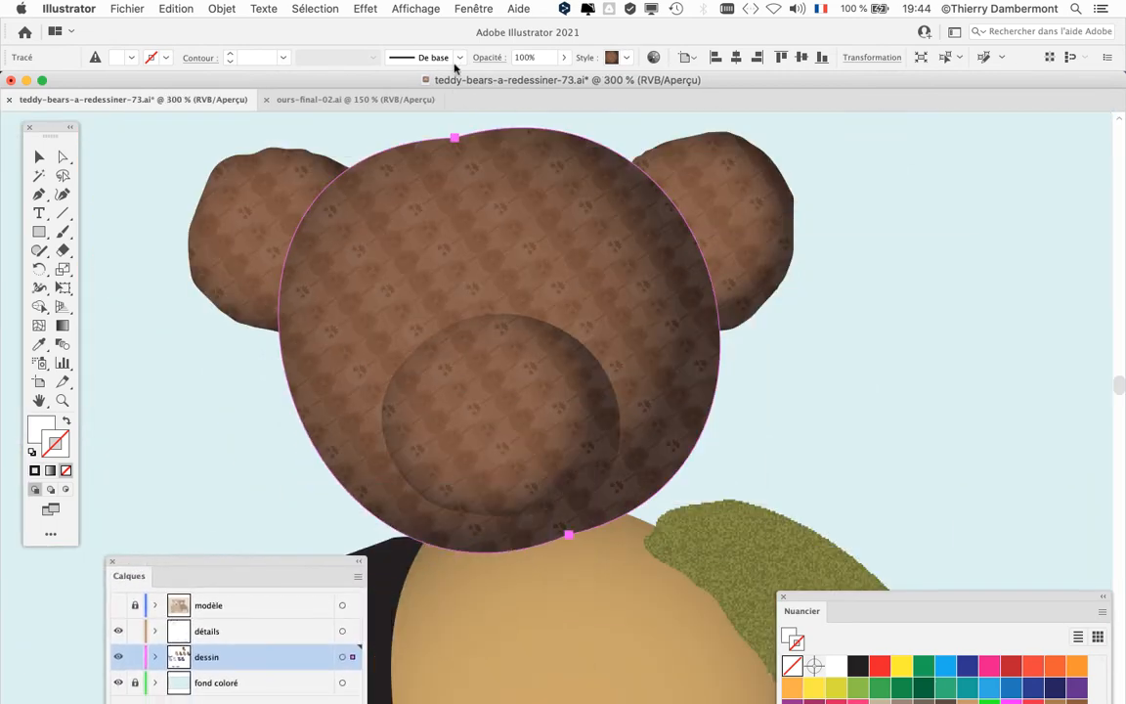
{"action": "scroll", "coordinate": [377, 226], "scroll_direction": "right", "scroll_amount": 3}
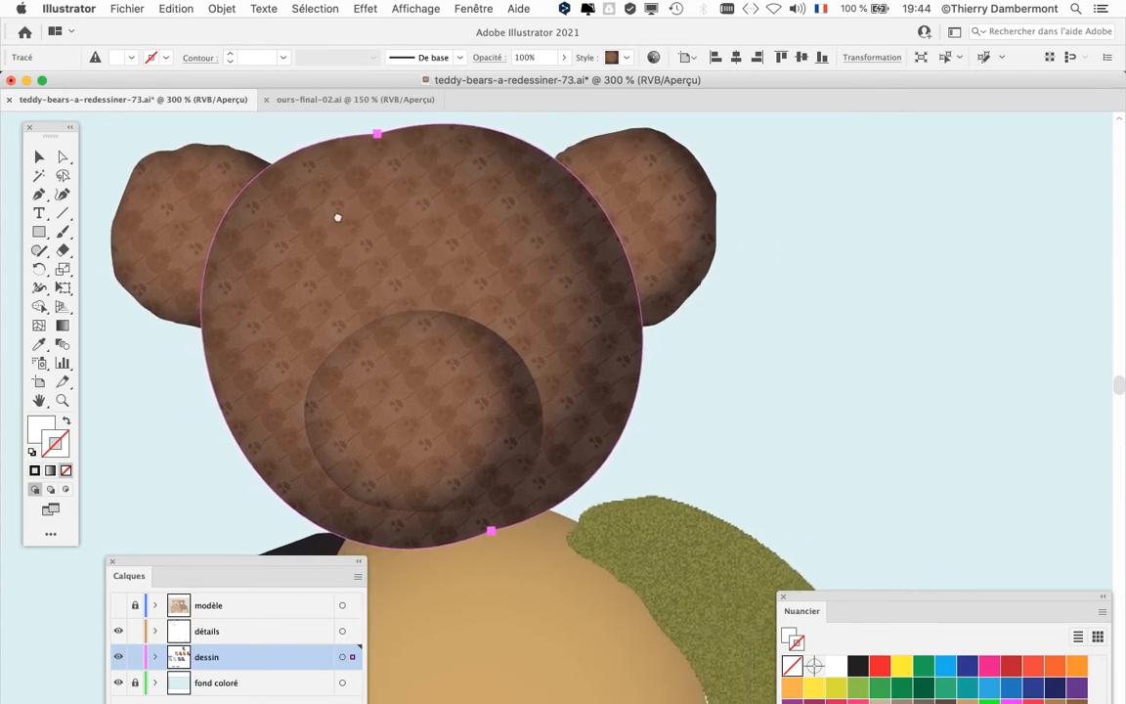
{"action": "left_click", "coordinate": [473, 8]}
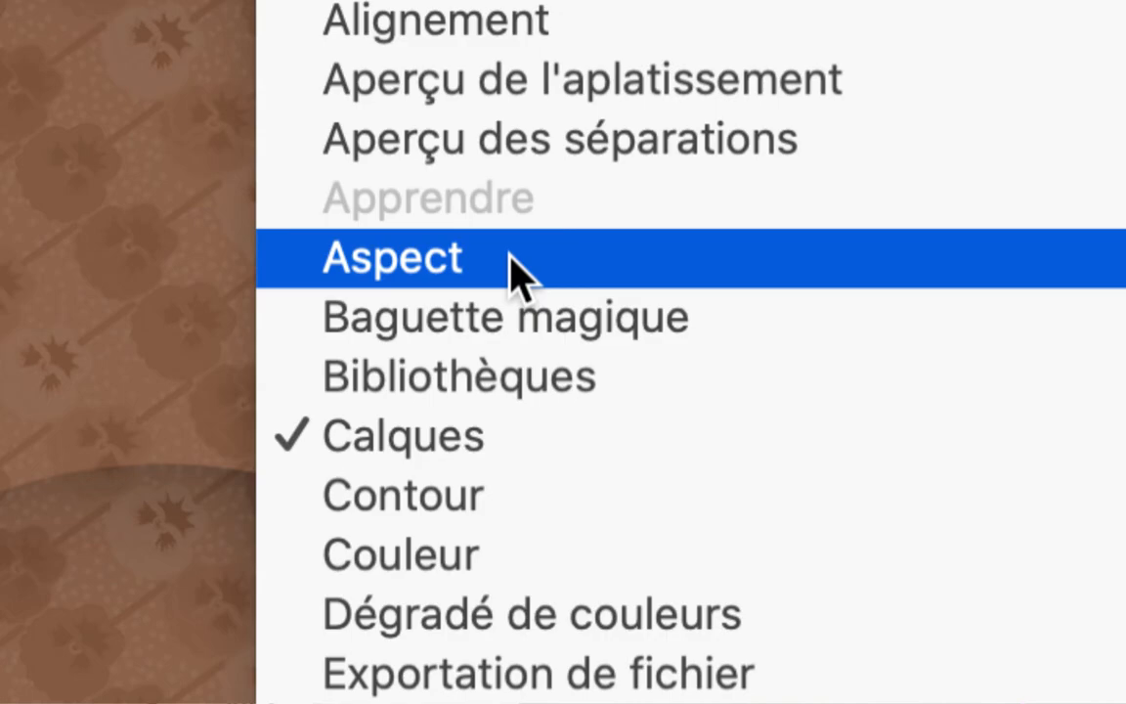
{"action": "left_click", "coordinate": [515, 273]}
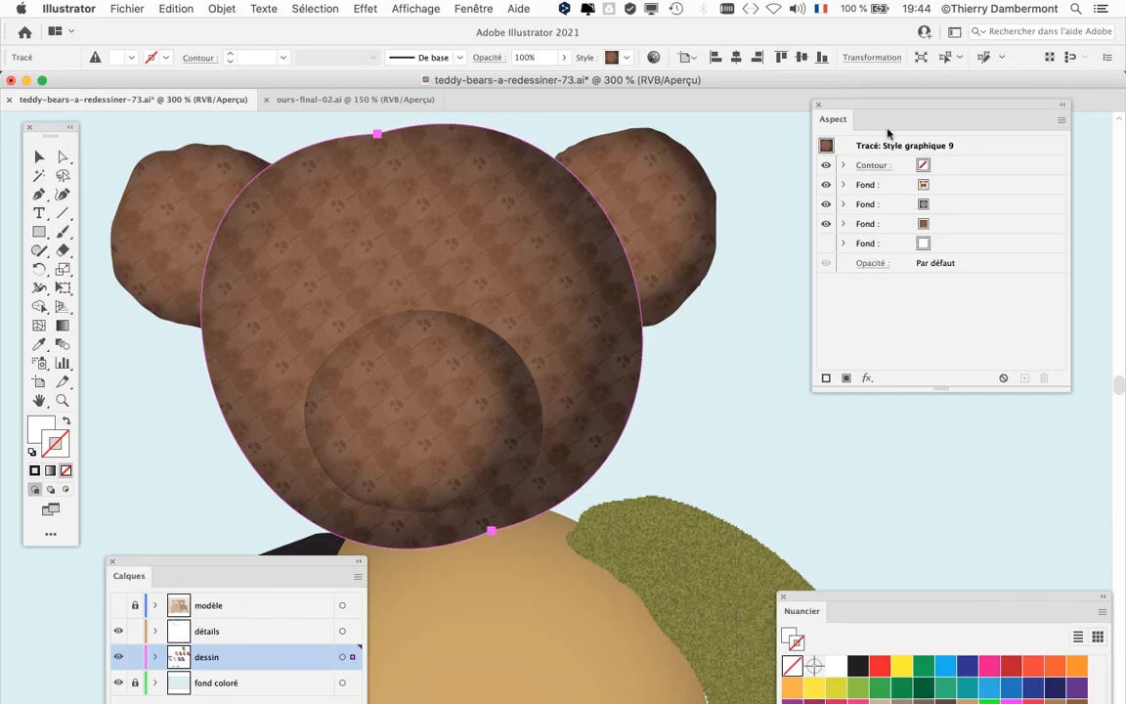
{"action": "left_click_drag", "start_coordinate": [852, 105], "coordinate": [770, 198]}
Select the textured bear's ears in turn and compare their listed fills, ending on the right ear
{"action": "key", "text": "super+minus"}
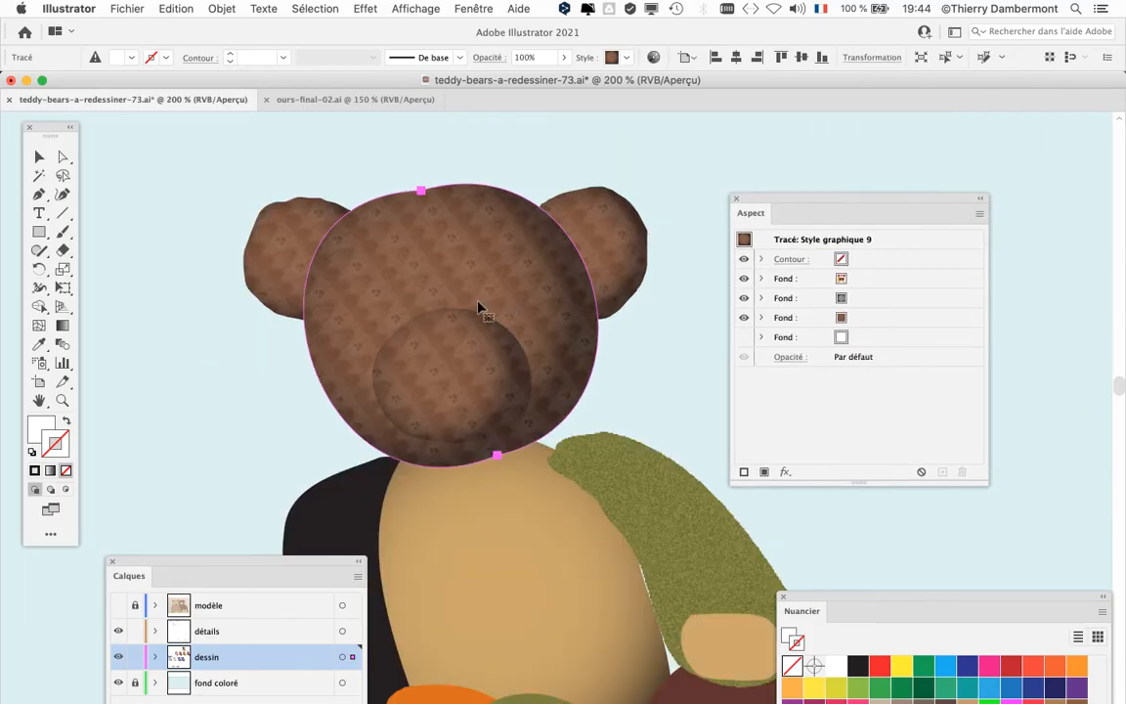
{"action": "left_click", "coordinate": [614, 243]}
{"action": "left_click", "coordinate": [290, 258]}
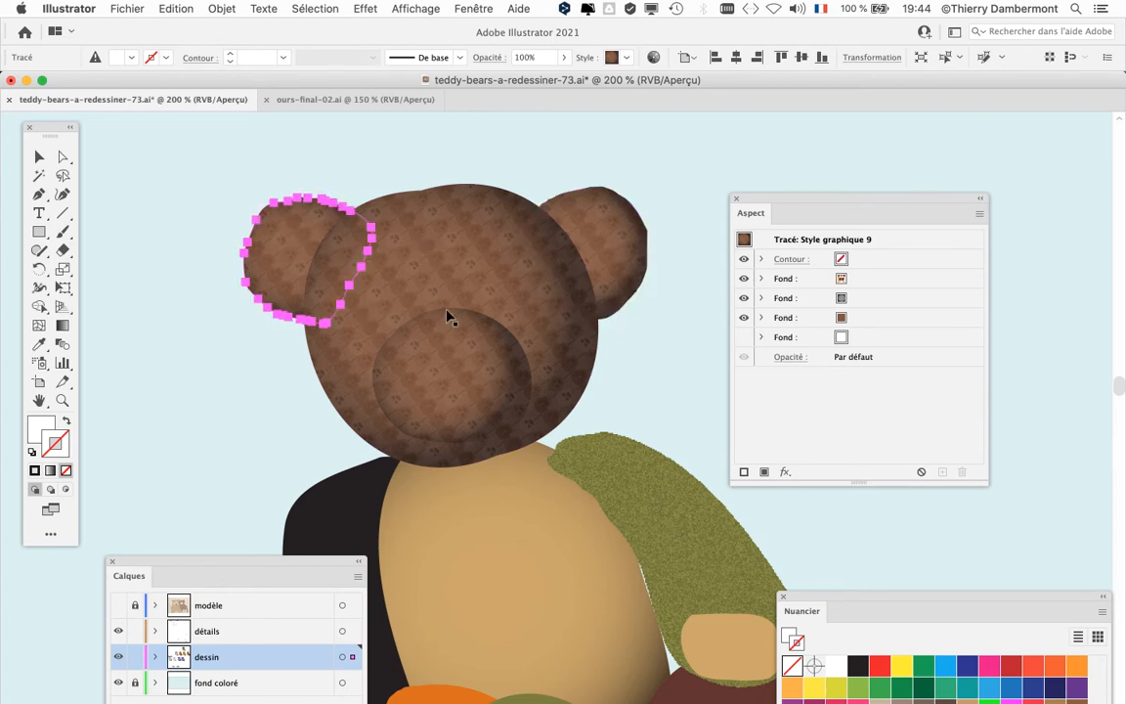
{"action": "left_click", "coordinate": [638, 245]}
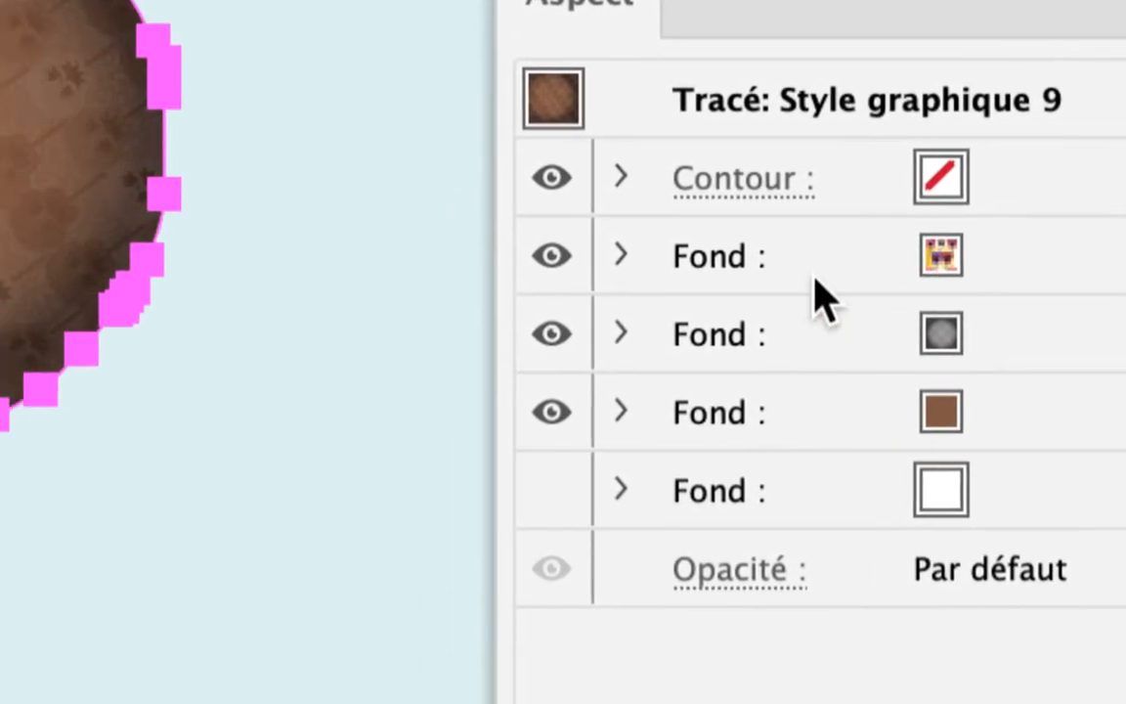
Toggle the right ear's patterned fill off and back on to examine its contribution
{"action": "left_click", "coordinate": [787, 323]}
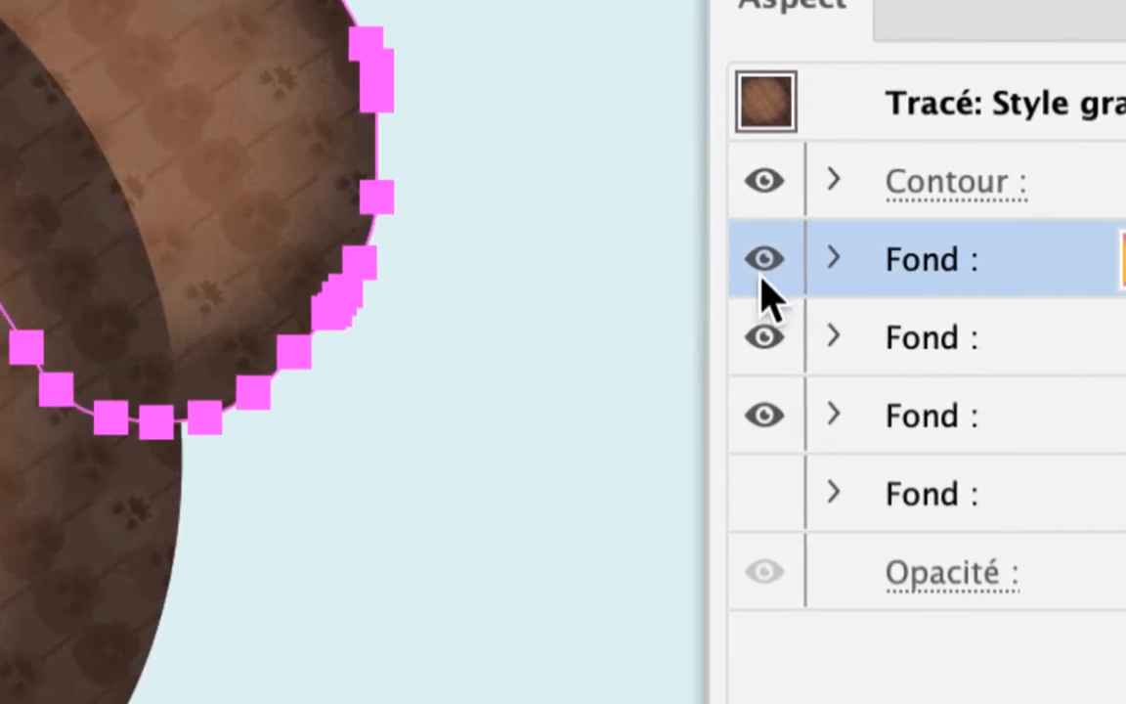
{"action": "left_click_drag", "start_coordinate": [573, 269], "coordinate": [817, 344]}
{"action": "left_click", "coordinate": [753, 274]}
{"action": "left_click", "coordinate": [753, 273]}
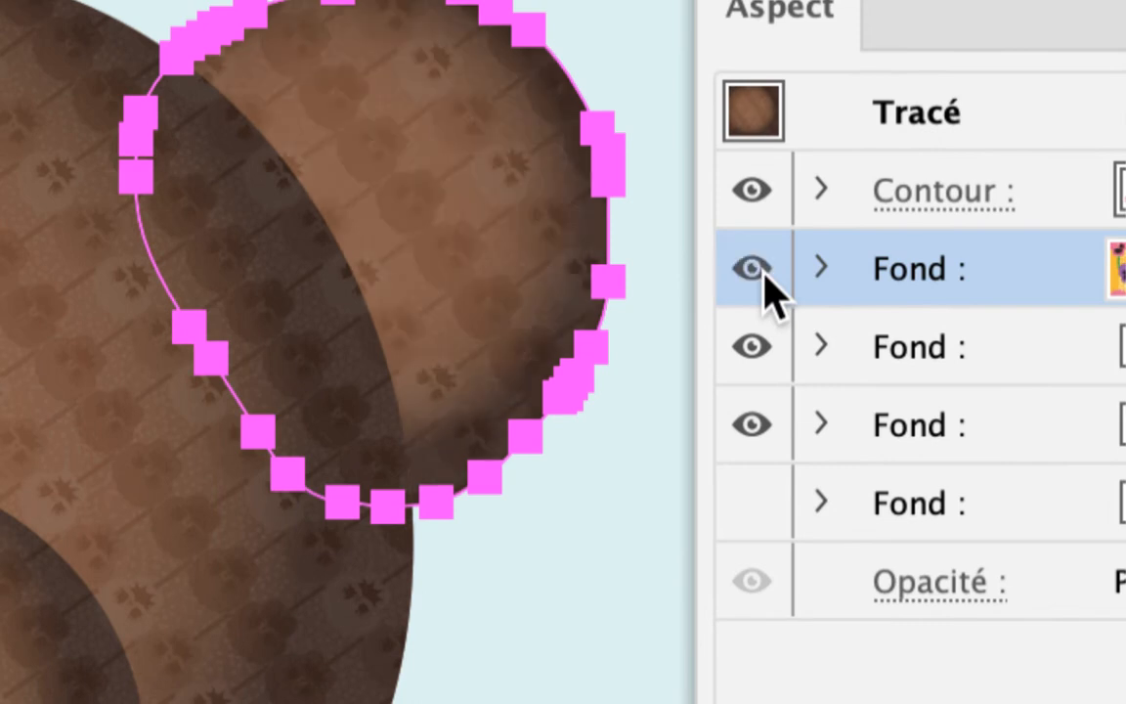
{"action": "left_click", "coordinate": [753, 274]}
{"action": "left_click", "coordinate": [753, 274]}
Examine the right ear's grey gradient fill and the solid brown fill beneath it
{"action": "left_click", "coordinate": [816, 355]}
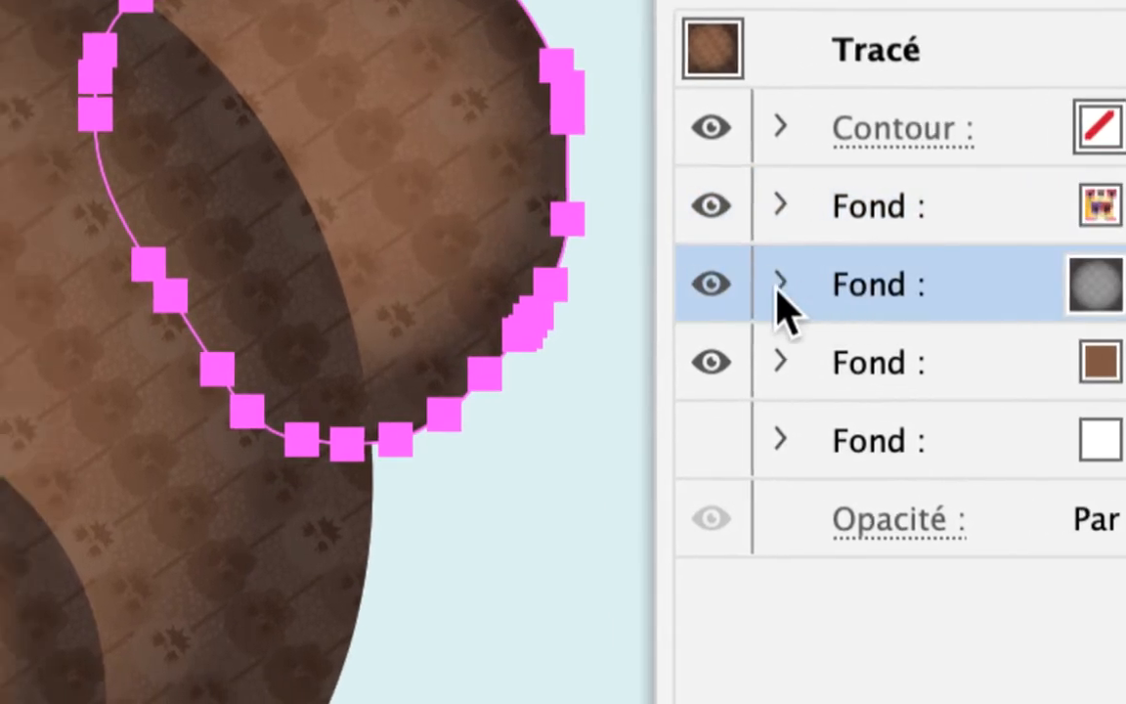
{"action": "left_click", "coordinate": [754, 347]}
{"action": "left_click", "coordinate": [764, 298]}
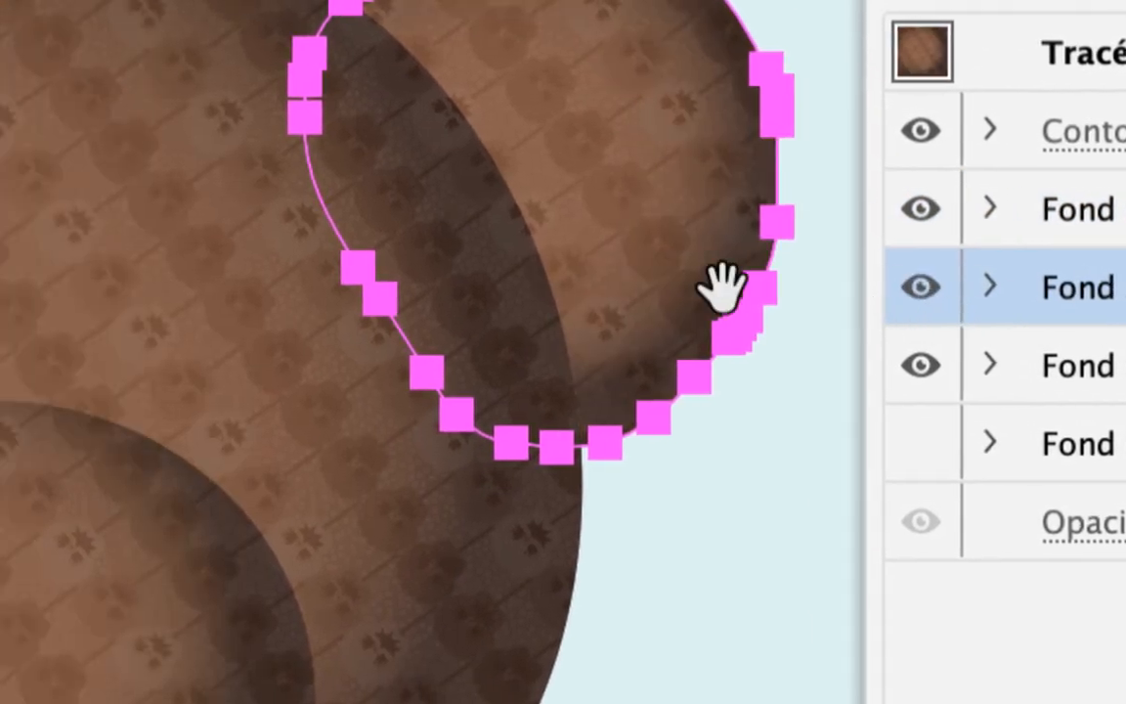
{"action": "left_click_drag", "start_coordinate": [539, 292], "coordinate": [534, 460]}
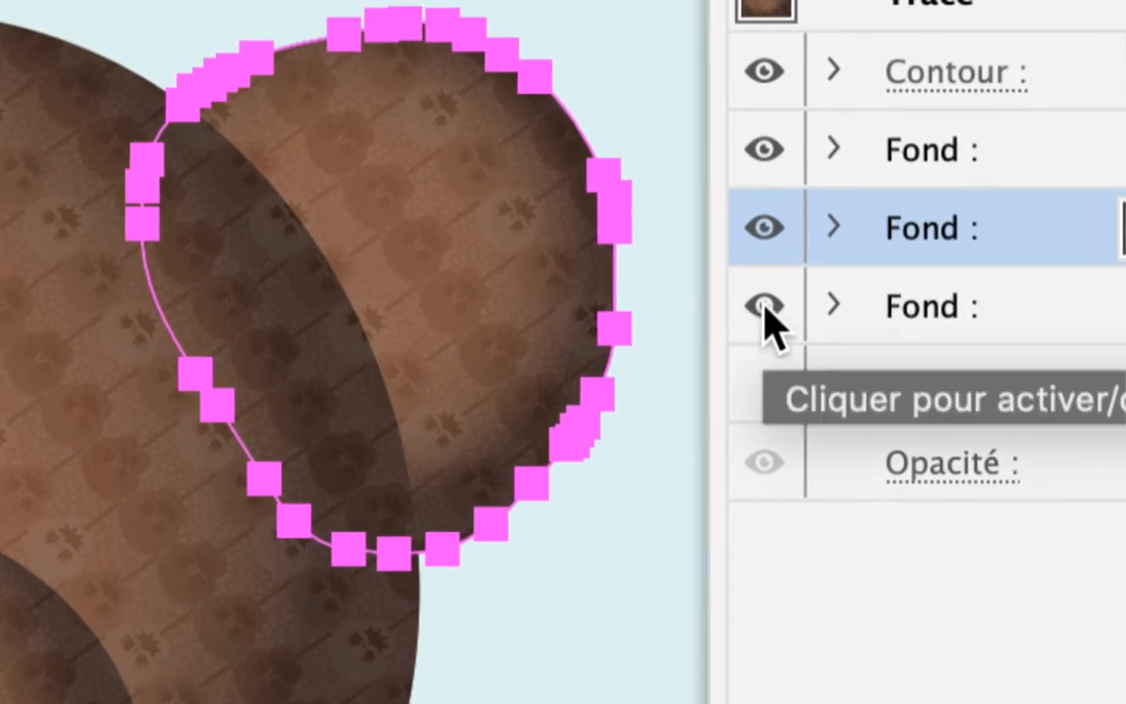
{"action": "left_click", "coordinate": [798, 287]}
{"action": "left_click", "coordinate": [766, 311]}
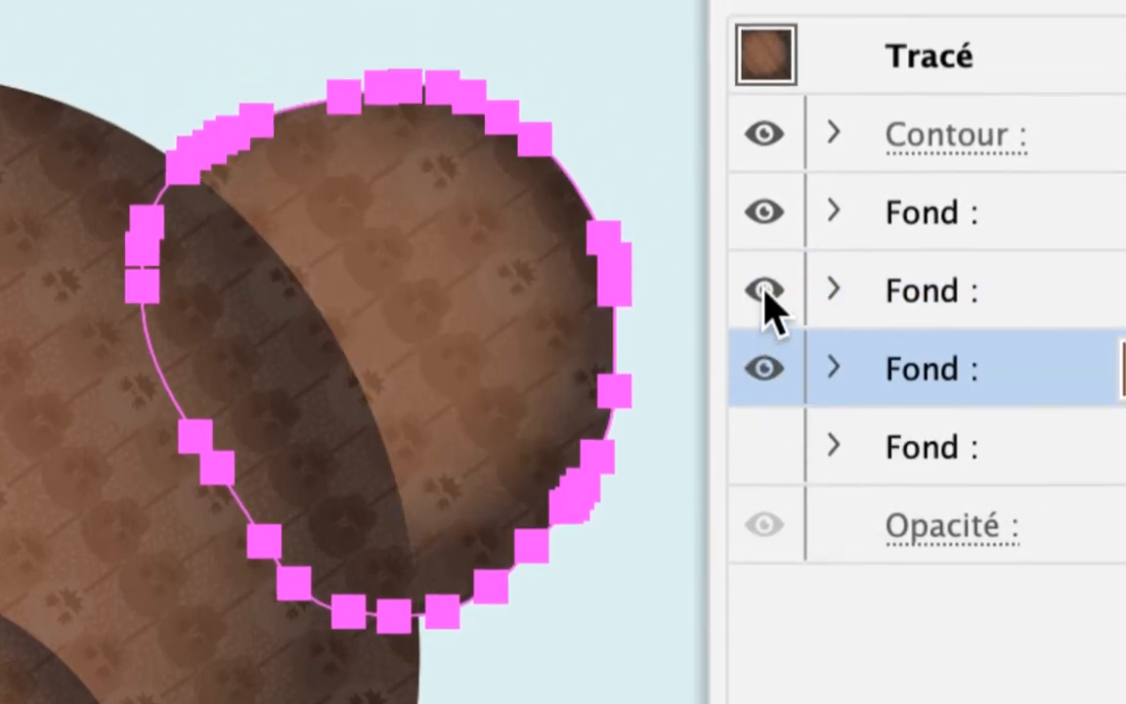
Toggle the right ear's patterned fill and grey gradient fill off and back on to compare their effects
{"action": "left_click", "coordinate": [766, 232]}
{"action": "left_click", "coordinate": [766, 233]}
{"action": "left_click", "coordinate": [764, 288]}
{"action": "left_click", "coordinate": [764, 289]}
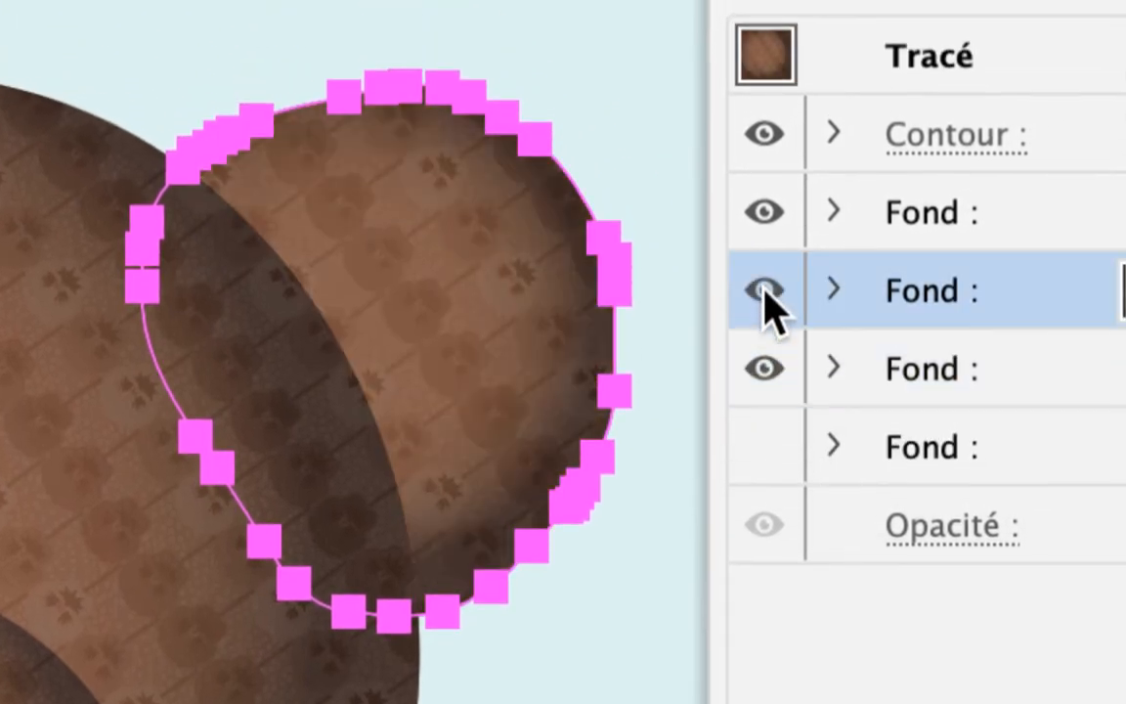
{"action": "left_click", "coordinate": [764, 288]}
{"action": "left_click", "coordinate": [763, 288]}
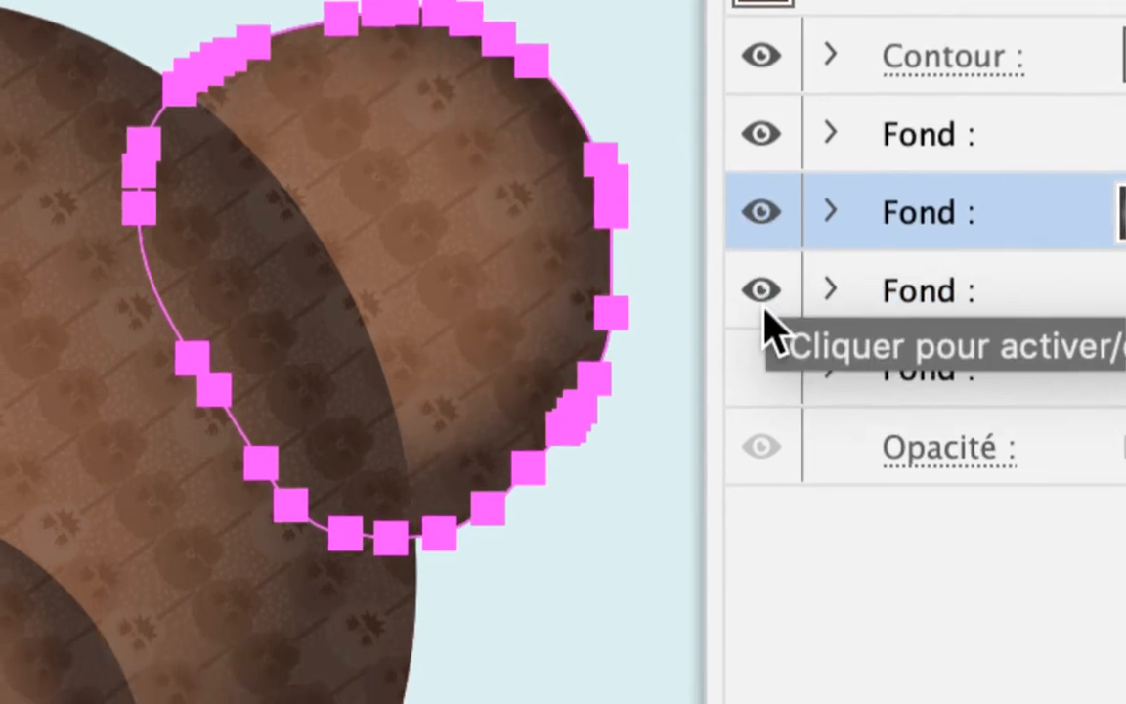
Toggle the right ear's solid brown fill off and back on to see the layers above it alone
{"action": "left_click", "coordinate": [764, 356]}
{"action": "left_click", "coordinate": [762, 300]}
{"action": "left_click", "coordinate": [764, 300]}
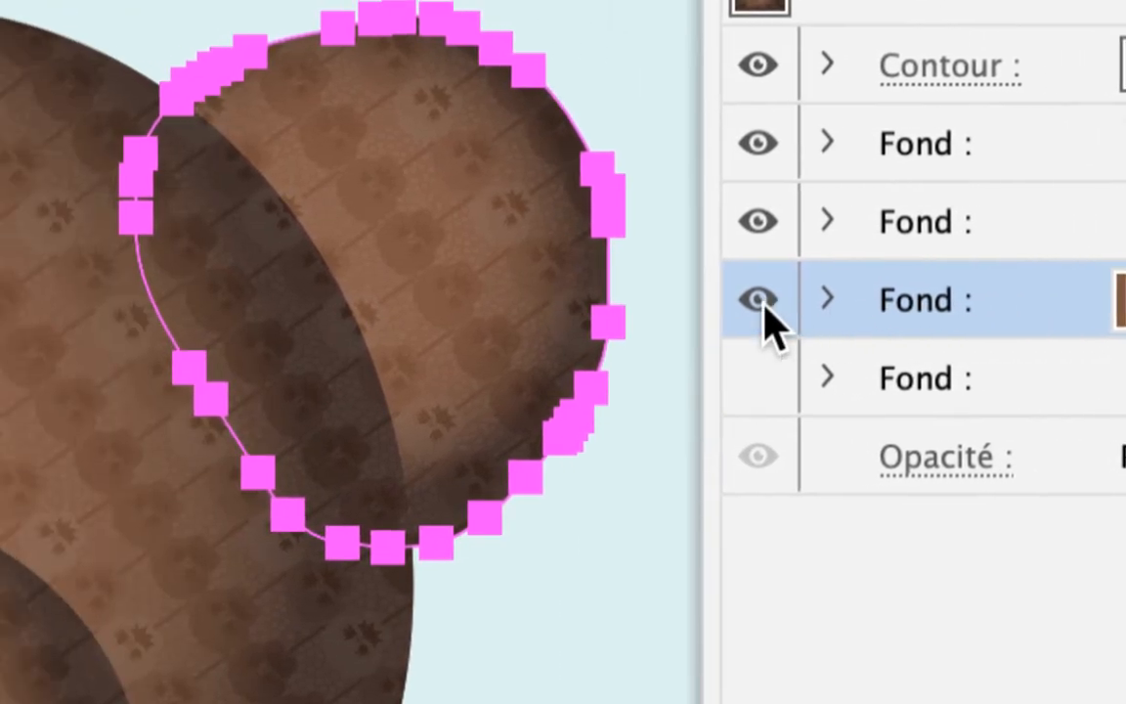
{"action": "left_click", "coordinate": [564, 300]}
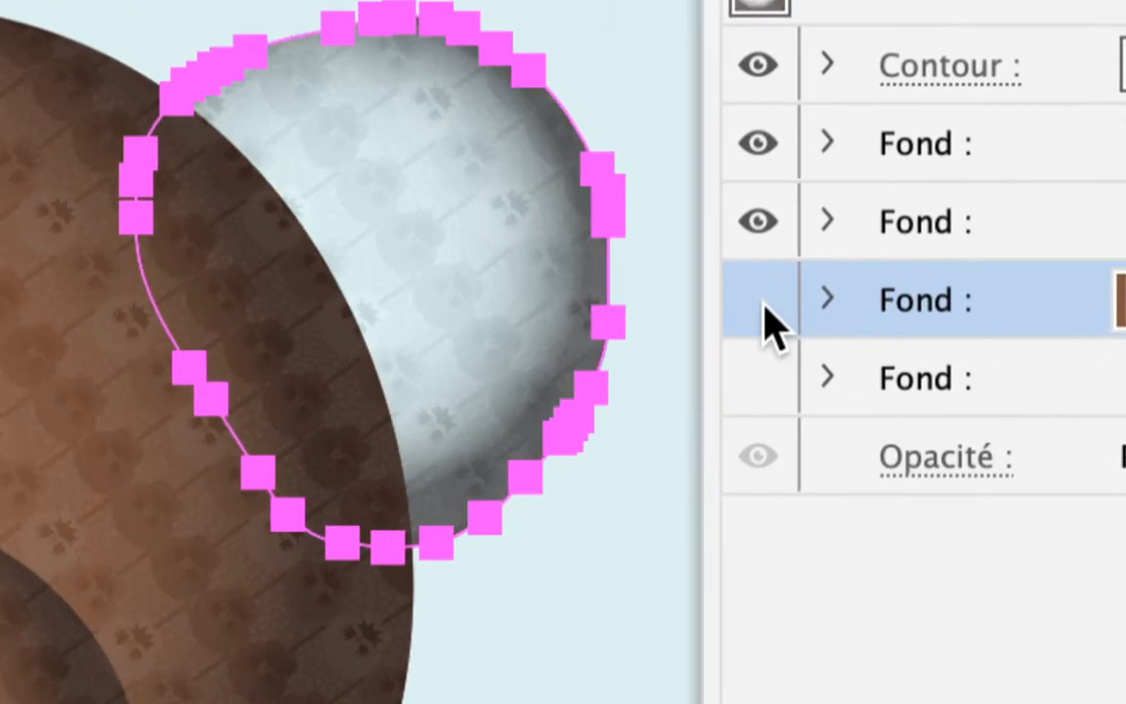
{"action": "left_click", "coordinate": [563, 301]}
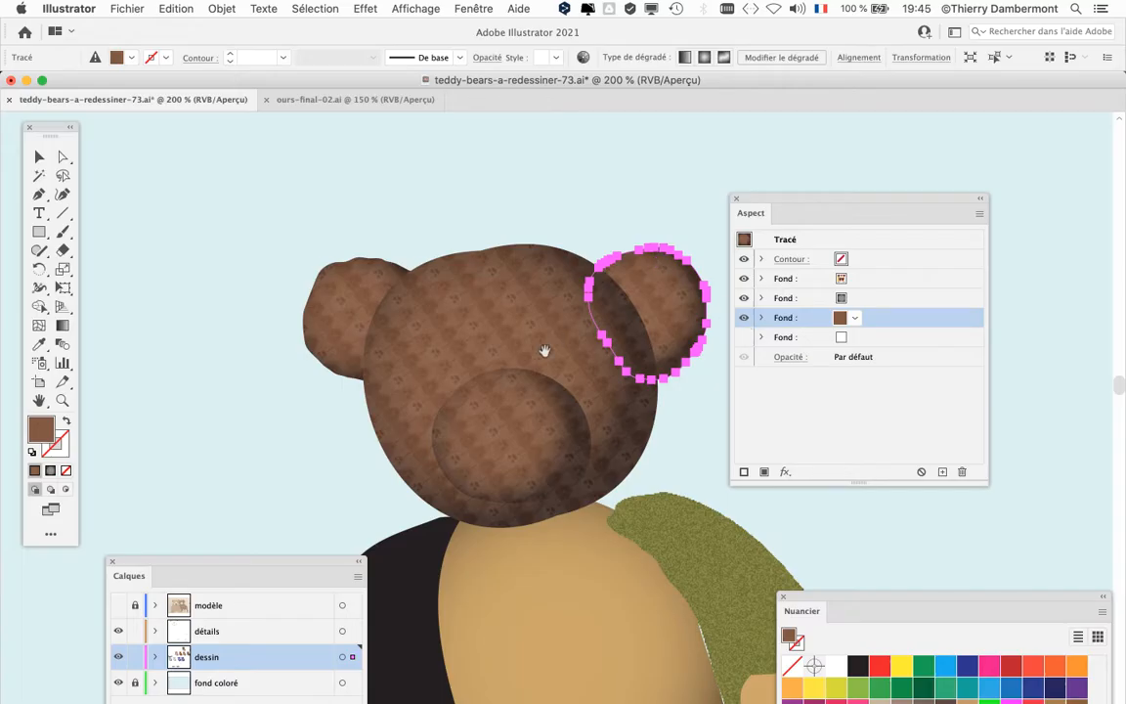
Select the textured bear's beige belly and toggle its gradient fill and solid beige fill off and back on
{"action": "left_click_drag", "start_coordinate": [542, 352], "coordinate": [379, 175]}
{"action": "left_click_drag", "start_coordinate": [433, 348], "coordinate": [477, 281]}
{"action": "left_click_drag", "start_coordinate": [457, 400], "coordinate": [457, 353]}
{"action": "left_click", "coordinate": [459, 360]}
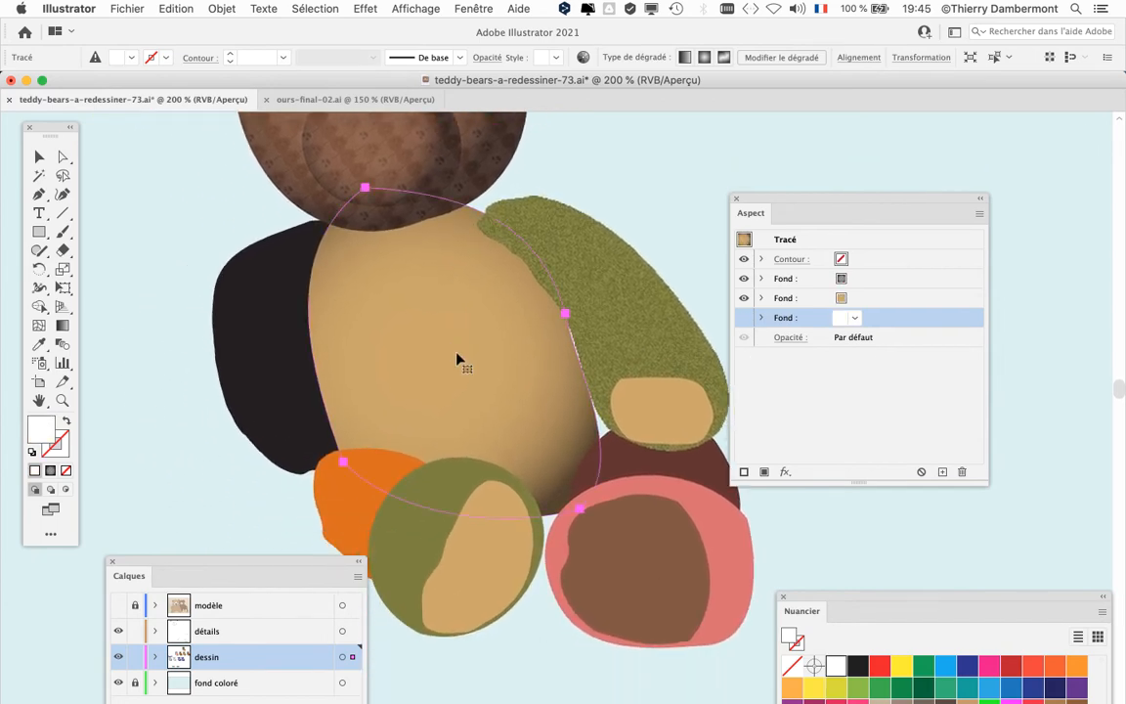
{"action": "key", "text": "super+minus"}
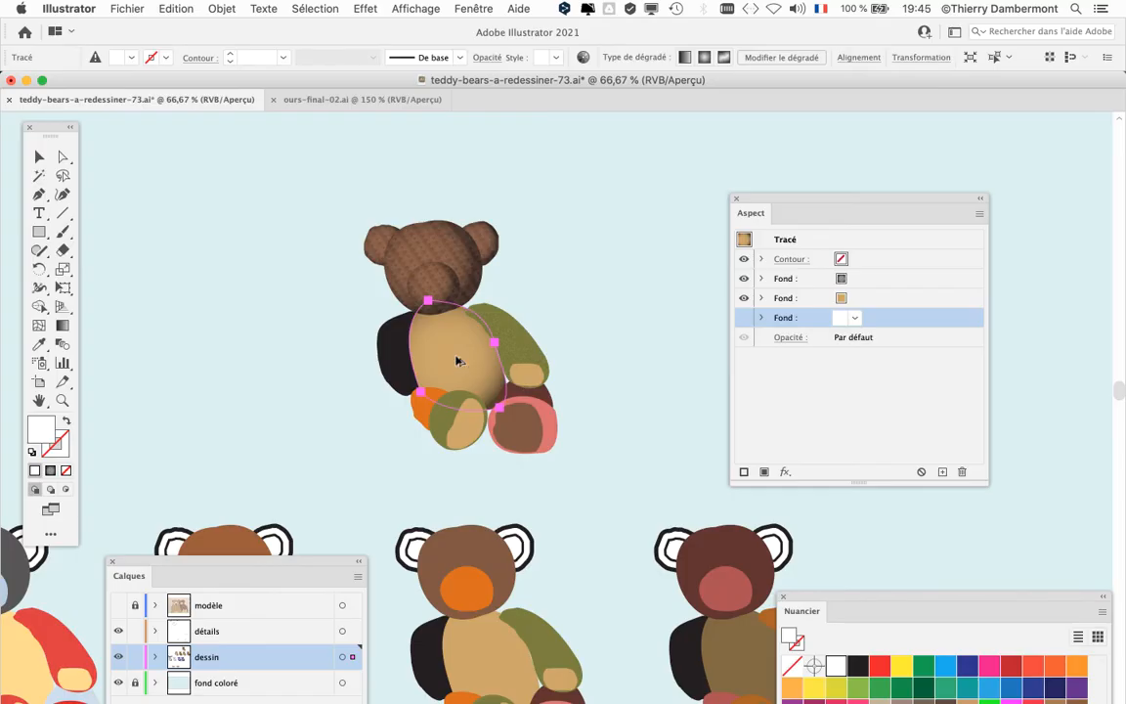
{"action": "key", "text": "super+plus"}
{"action": "key", "text": "super+plus"}
{"action": "key", "text": "super+plus"}
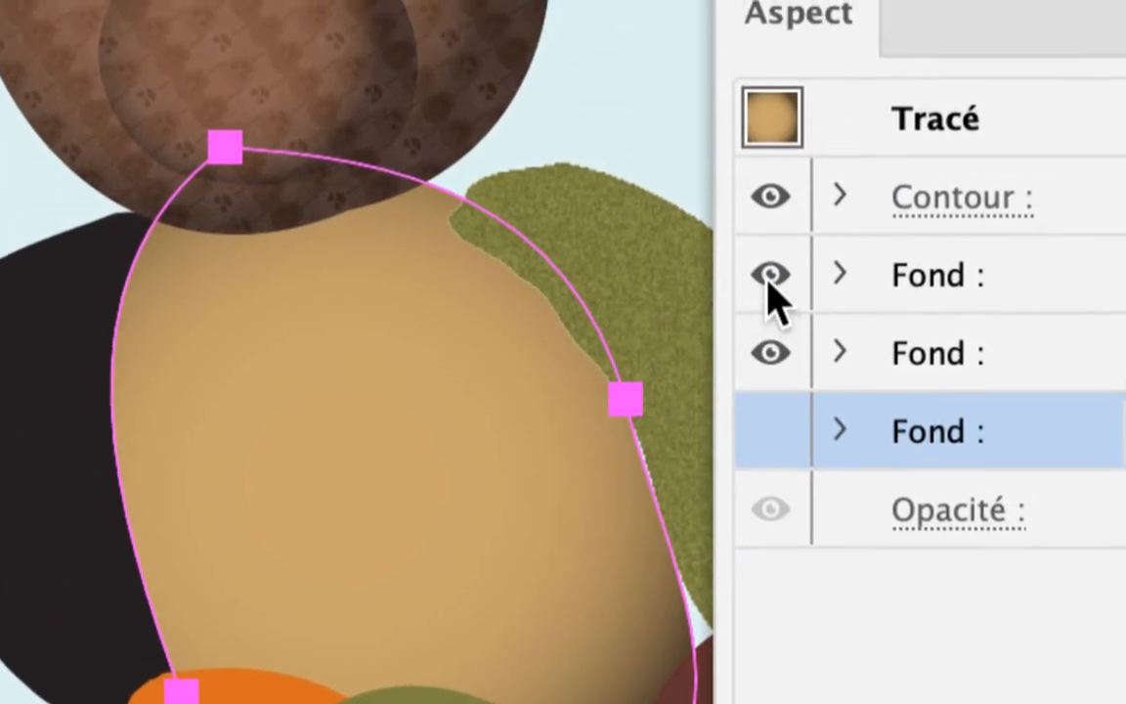
{"action": "left_click", "coordinate": [768, 278]}
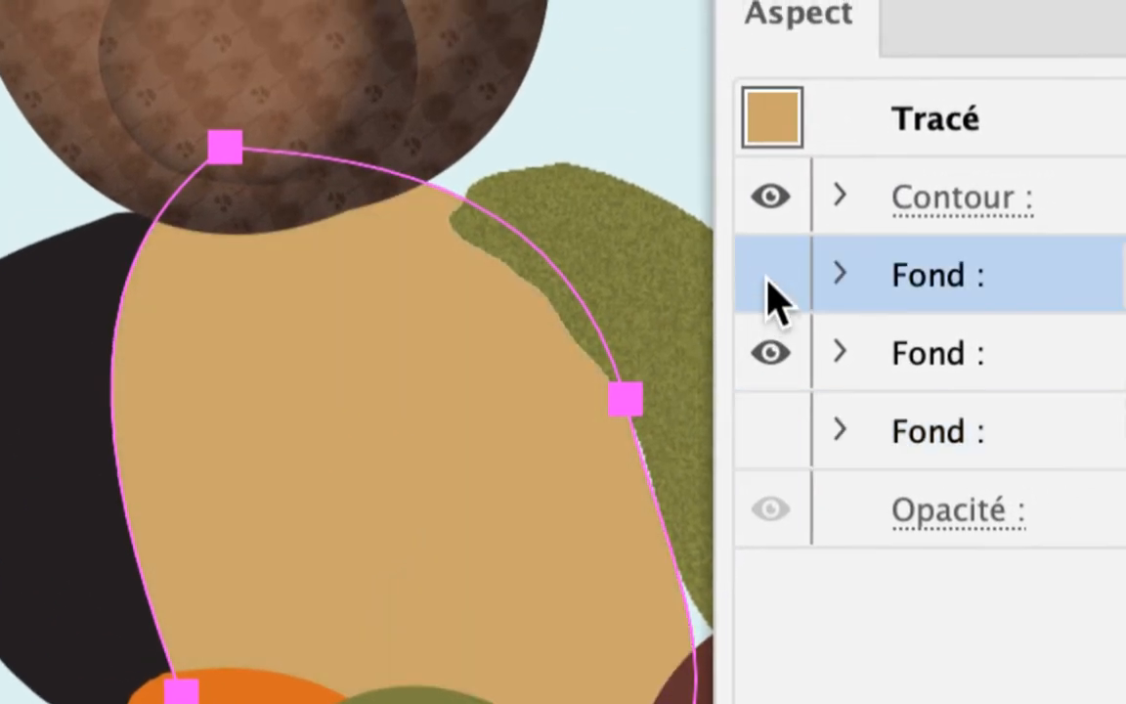
{"action": "left_click", "coordinate": [768, 277]}
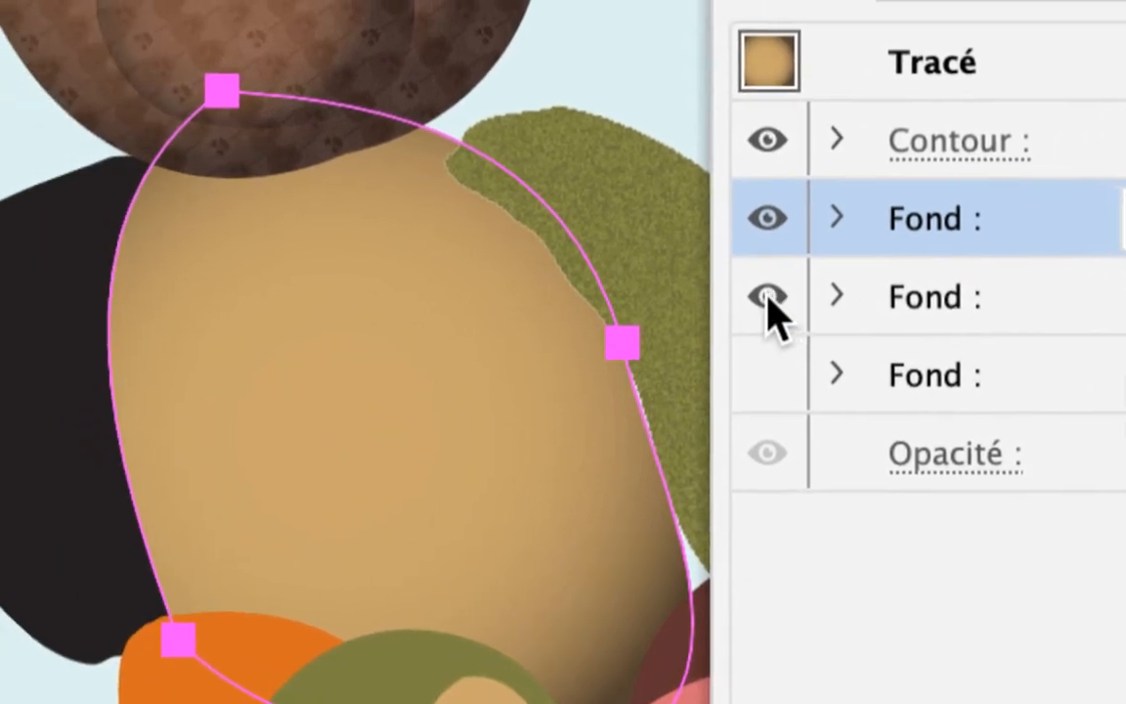
{"action": "left_click", "coordinate": [601, 293]}
{"action": "left_click", "coordinate": [601, 293]}
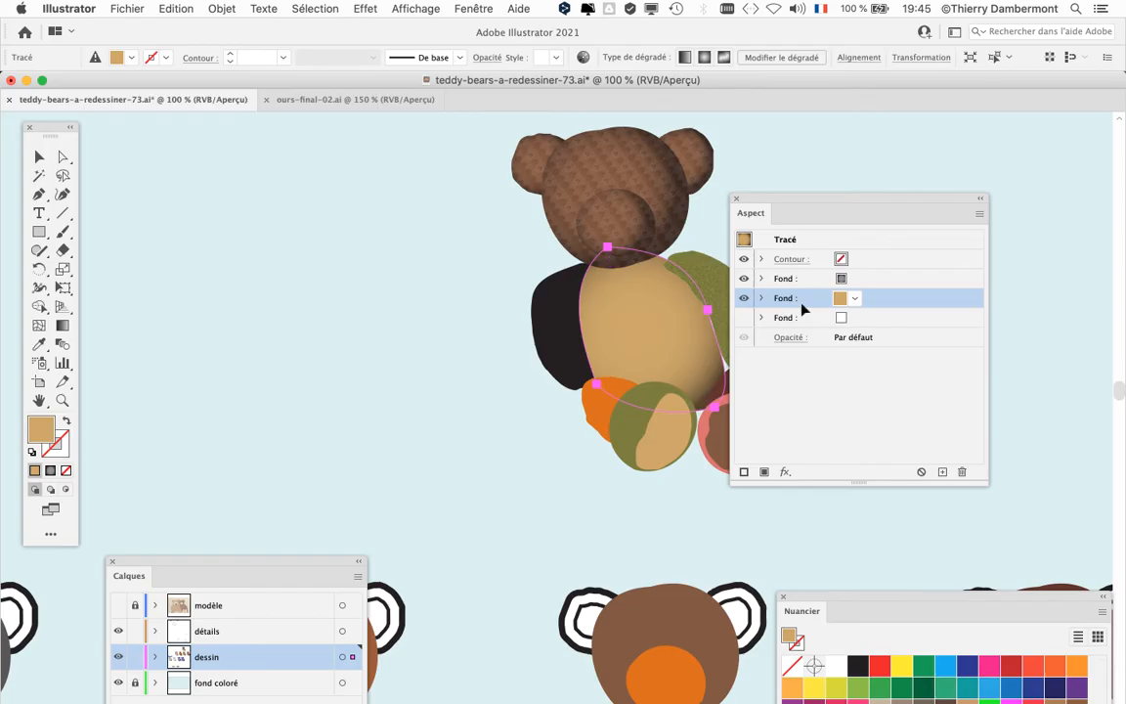
Select the textured green arm, expand its olive fill to examine the Grain photo effect, collapse it and move the Aspect panel farther away
{"action": "left_click_drag", "start_coordinate": [523, 377], "coordinate": [235, 369]}
{"action": "scroll", "coordinate": [467, 289], "scroll_direction": "up", "scroll_amount": 1}
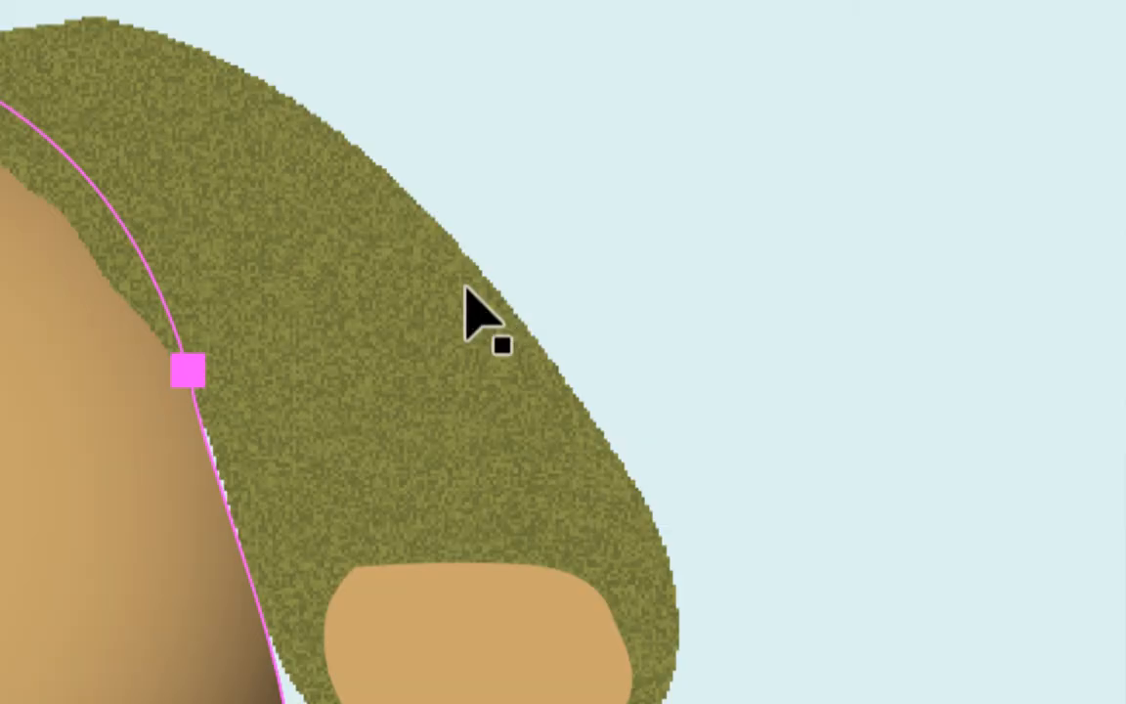
{"action": "left_click", "coordinate": [467, 291]}
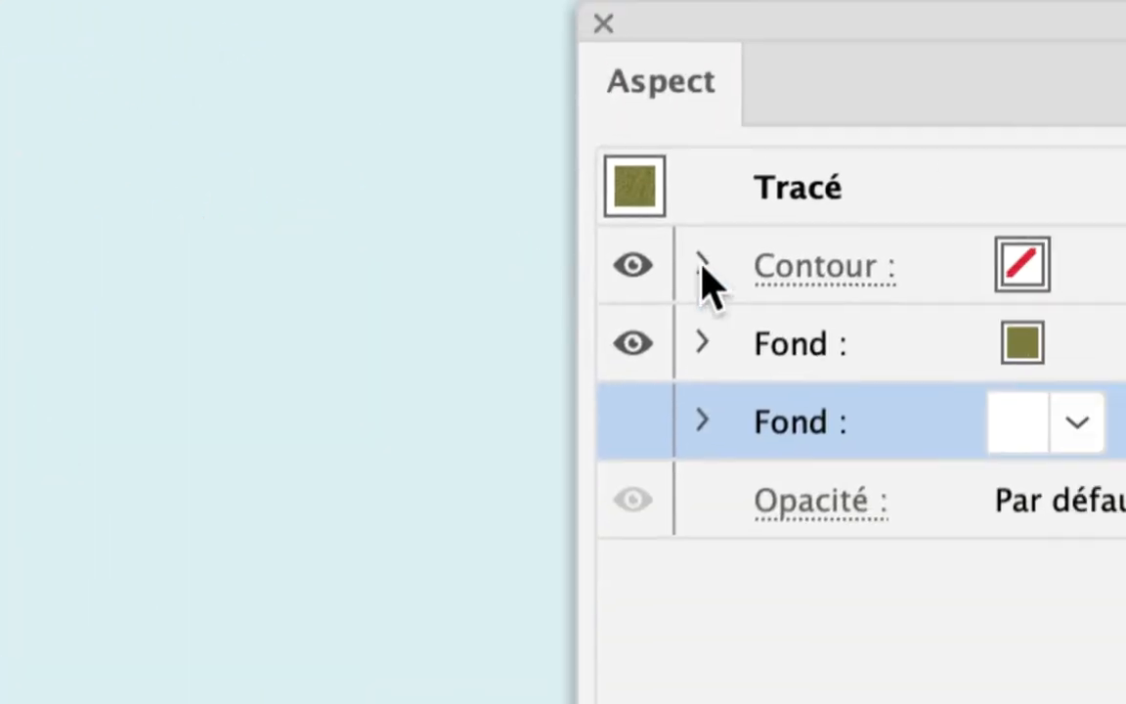
{"action": "left_click", "coordinate": [884, 348]}
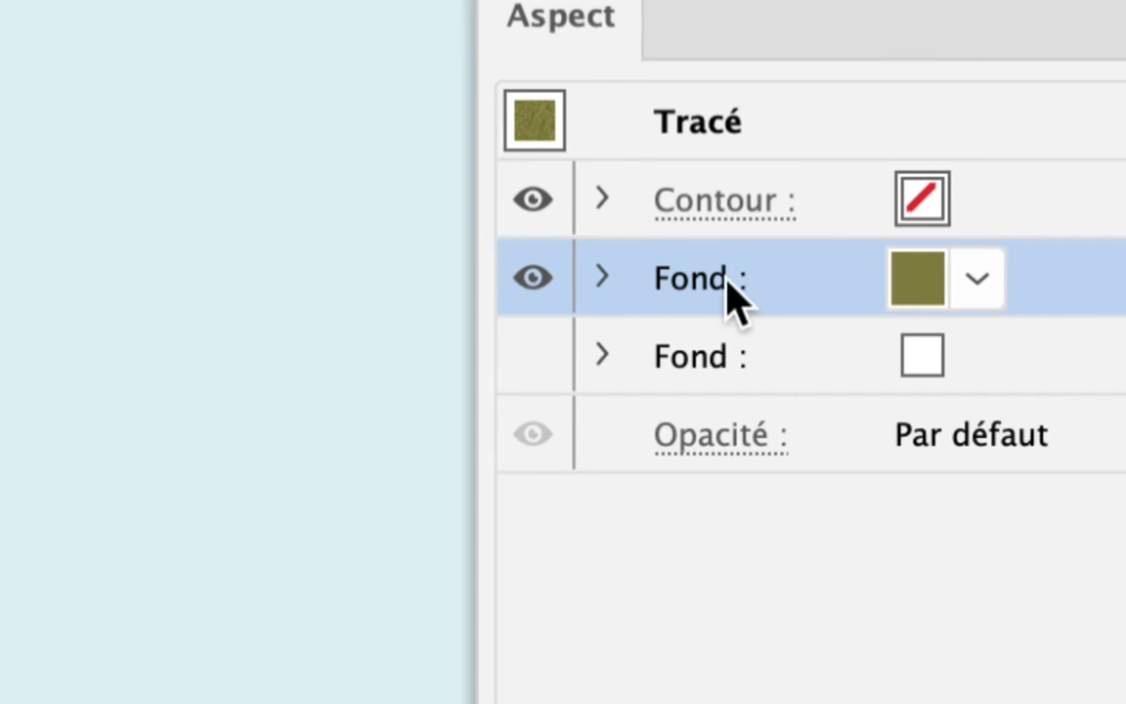
{"action": "left_click", "coordinate": [699, 280]}
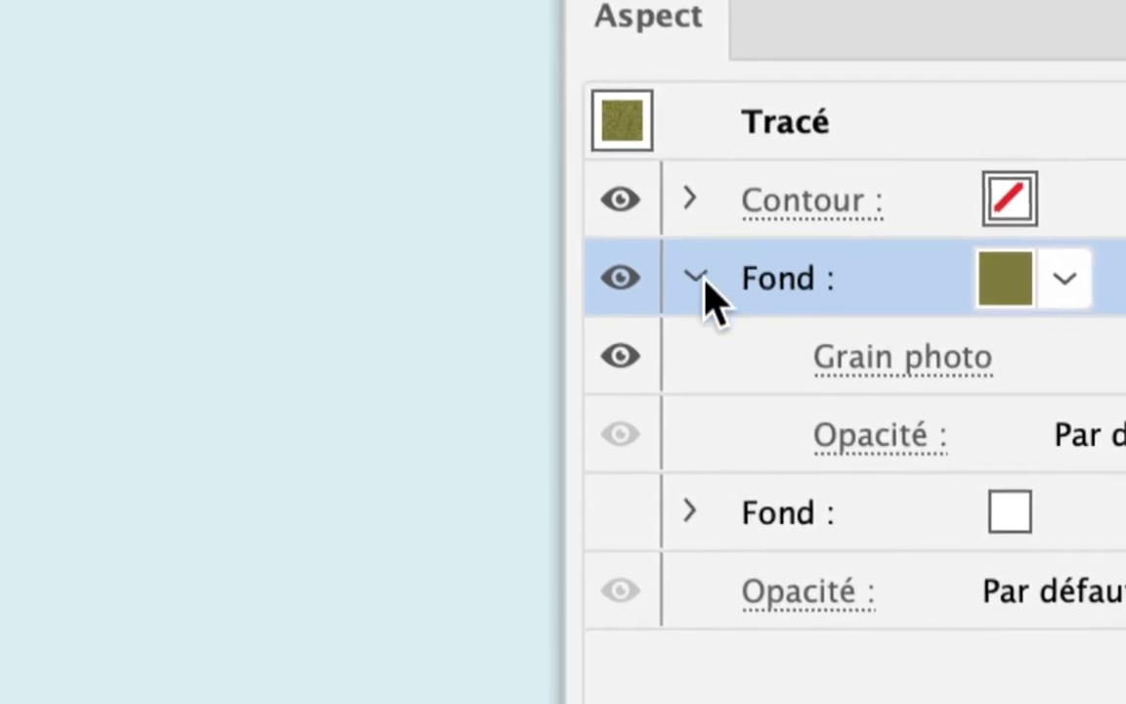
{"action": "left_click", "coordinate": [695, 278]}
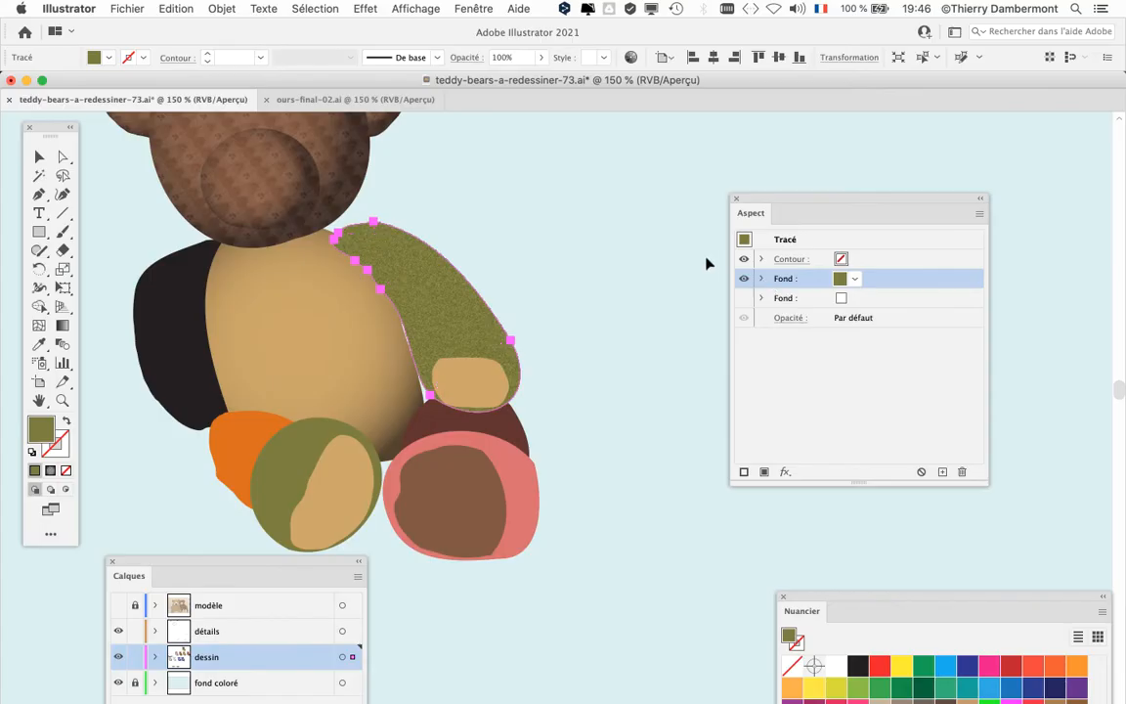
{"action": "left_click_drag", "start_coordinate": [796, 211], "coordinate": [934, 238]}
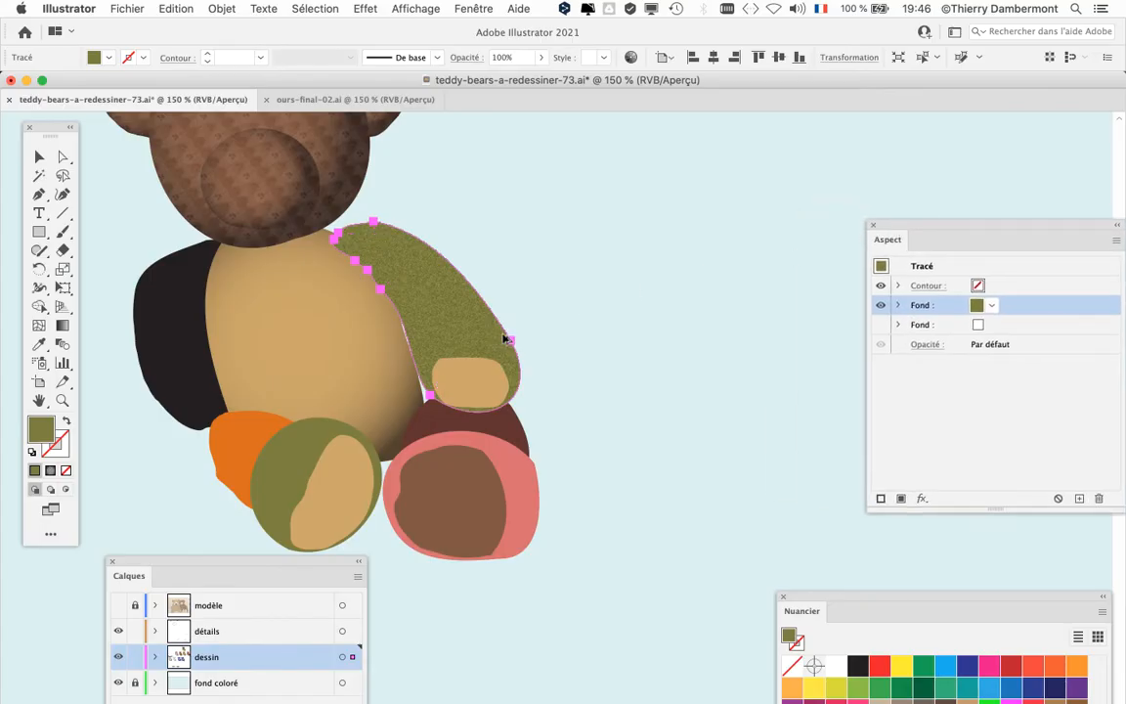
Deselect the green arm, review the textured and flat-coloured bear variations, and place the Aspect panel beside the Calques panel
{"action": "scroll", "coordinate": [505, 338], "scroll_direction": "down", "scroll_amount": 2}
{"action": "left_click", "coordinate": [245, 361]}
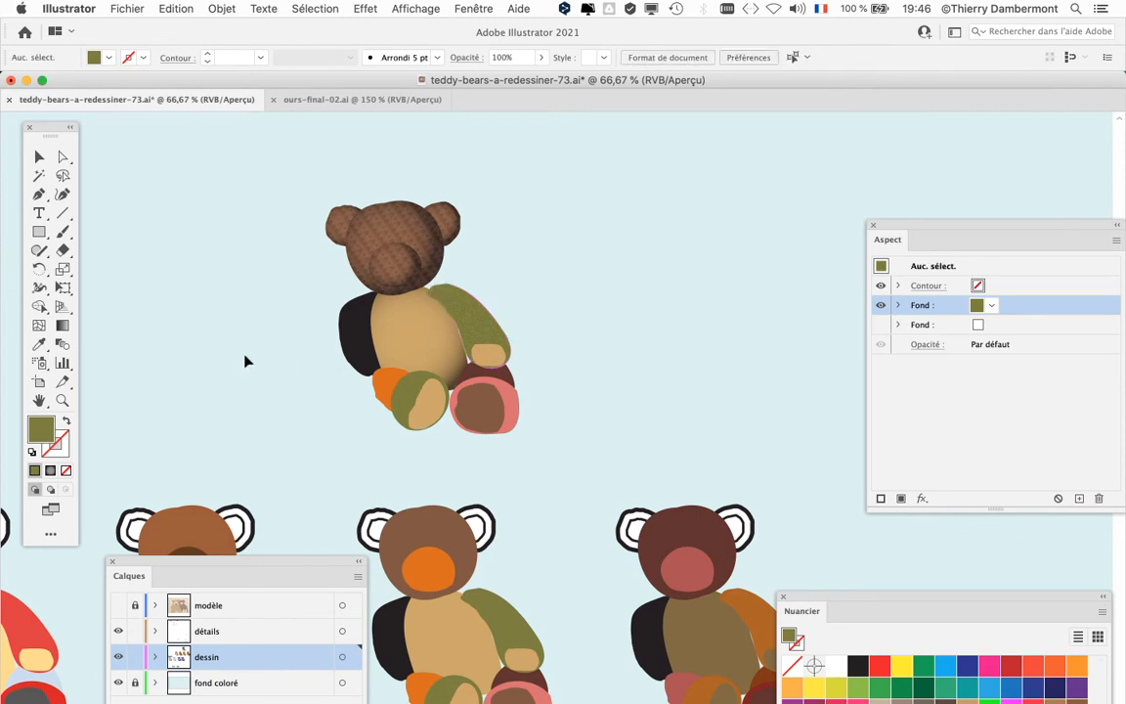
{"action": "left_click_drag", "start_coordinate": [328, 365], "coordinate": [527, 246]}
{"action": "left_click_drag", "start_coordinate": [899, 221], "coordinate": [924, 225]}
{"action": "scroll", "coordinate": [670, 399], "scroll_direction": "down", "scroll_amount": 1}
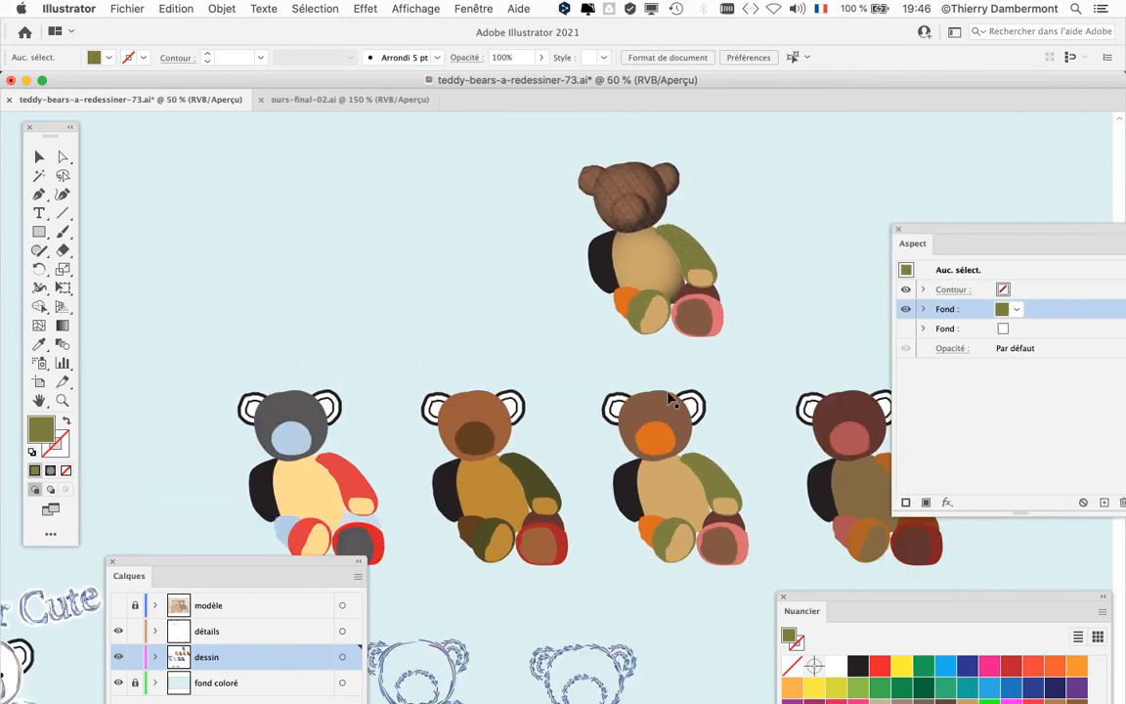
{"action": "left_click_drag", "start_coordinate": [624, 457], "coordinate": [524, 365]}
{"action": "left_click_drag", "start_coordinate": [430, 522], "coordinate": [595, 347]}
{"action": "left_click_drag", "start_coordinate": [358, 454], "coordinate": [575, 434]}
{"action": "left_click_drag", "start_coordinate": [918, 228], "coordinate": [441, 563]}
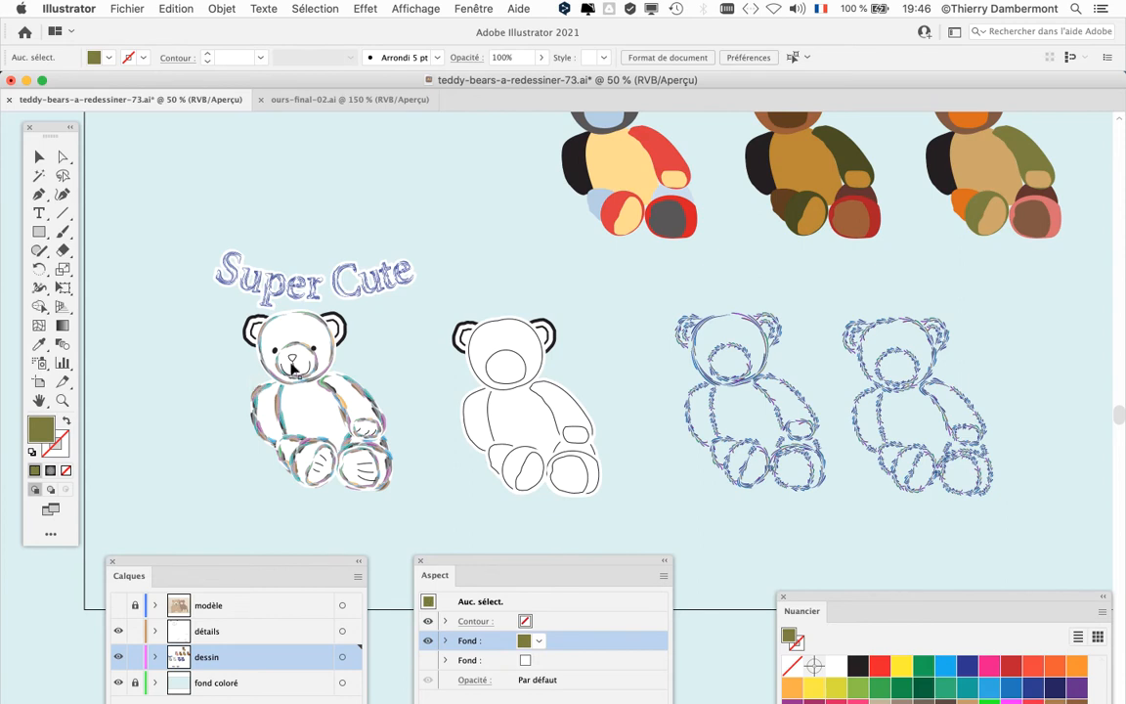
Examine the row of outlined and brush-stroked bears beside the Super Cute lettering
{"action": "scroll", "coordinate": [292, 368], "scroll_direction": "up", "scroll_amount": 1}
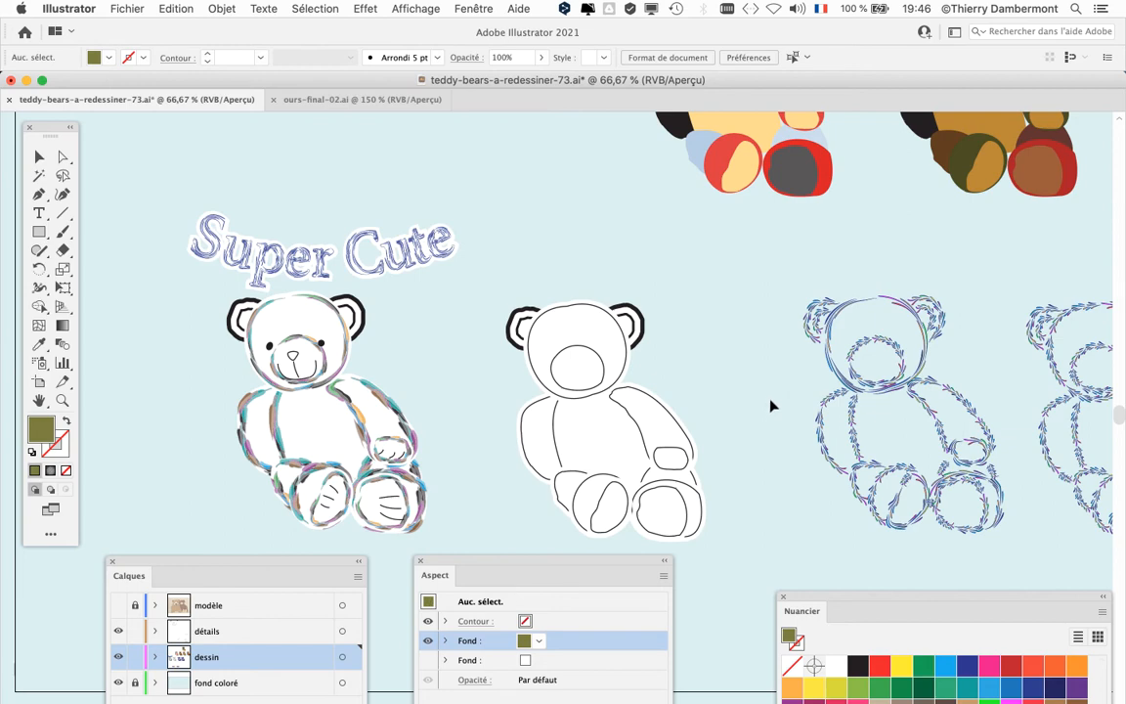
{"action": "scroll", "coordinate": [769, 391], "scroll_direction": "down", "scroll_amount": 1}
{"action": "scroll", "coordinate": [772, 408], "scroll_direction": "right", "scroll_amount": 5}
{"action": "scroll", "coordinate": [771, 408], "scroll_direction": "up", "scroll_amount": 1}
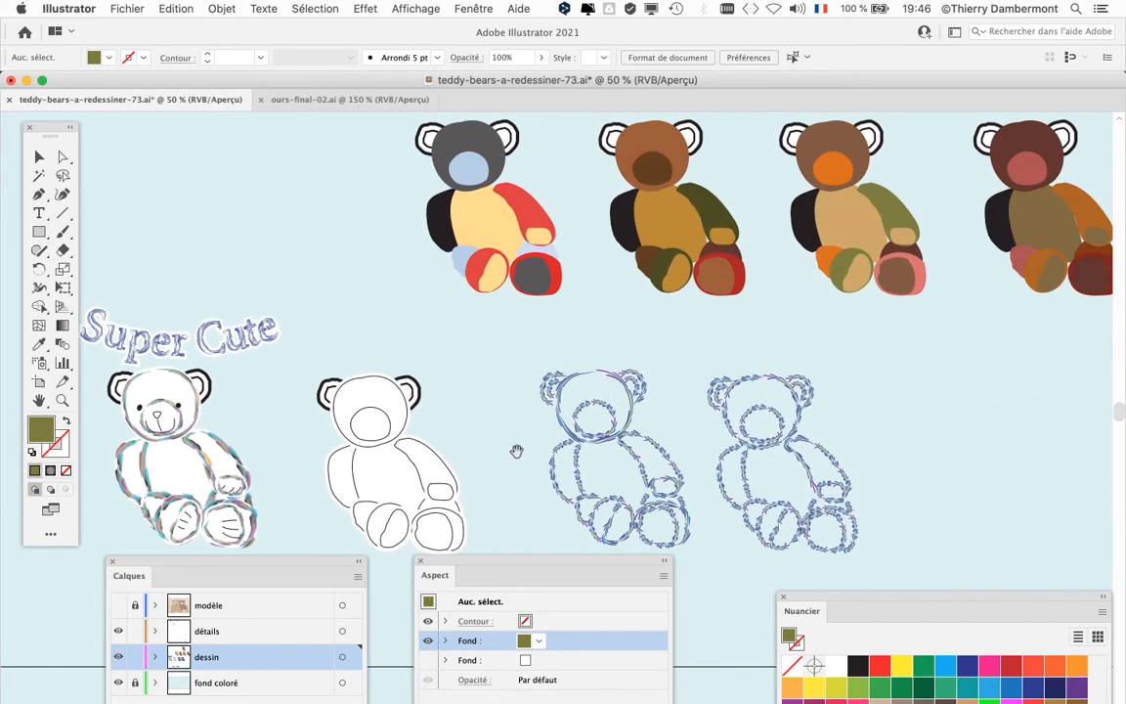
{"action": "left_click_drag", "start_coordinate": [517, 453], "coordinate": [576, 411]}
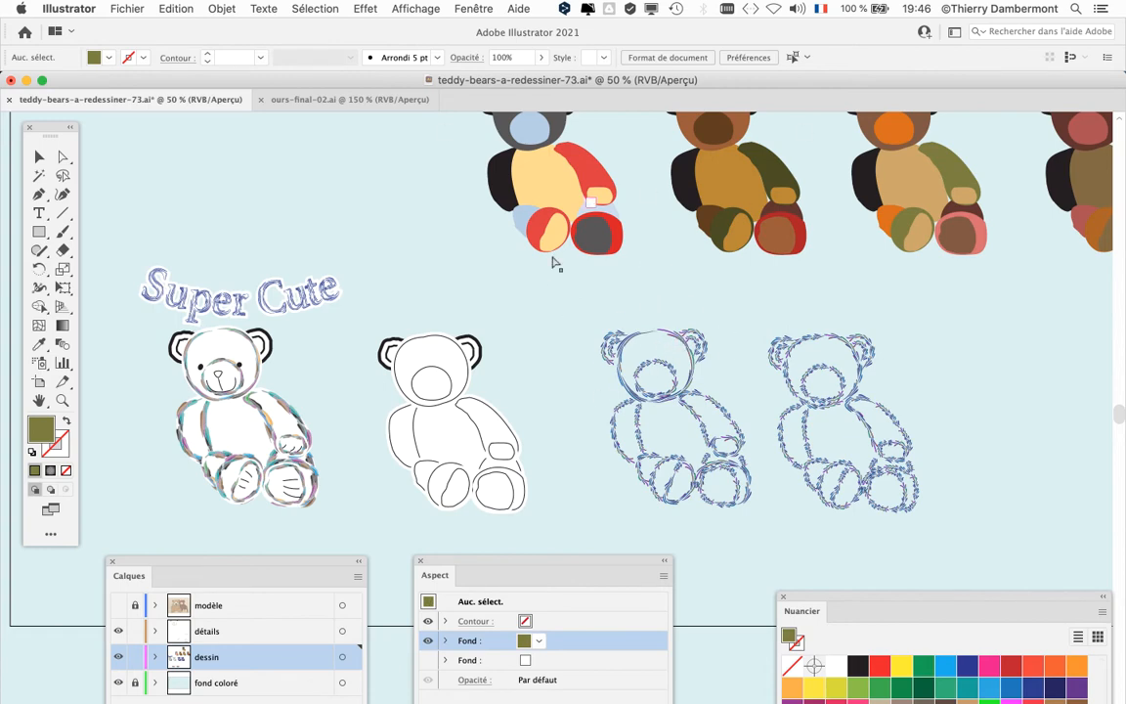
Switch to Finder, look through the brush and bear files in the teddy bear 19 folder, and open ours-final-02.ai
{"action": "key", "text": "super+Tab"}
{"action": "left_click", "coordinate": [302, 360]}
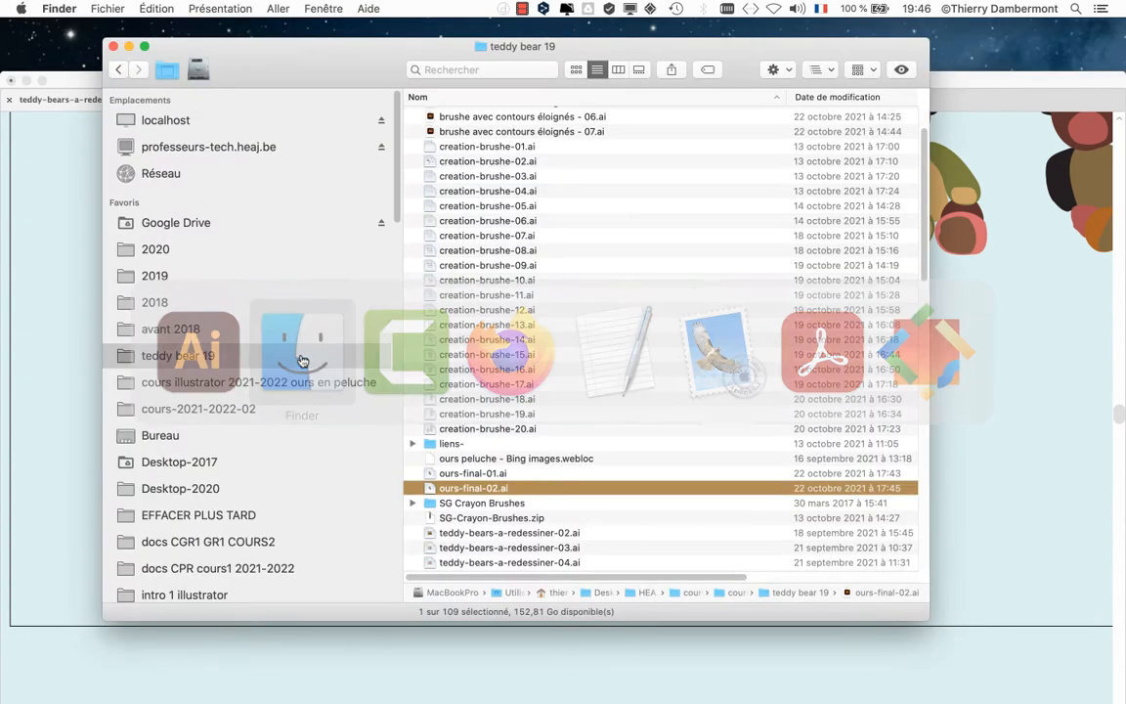
{"action": "scroll", "coordinate": [648, 378], "scroll_direction": "up", "scroll_amount": 2}
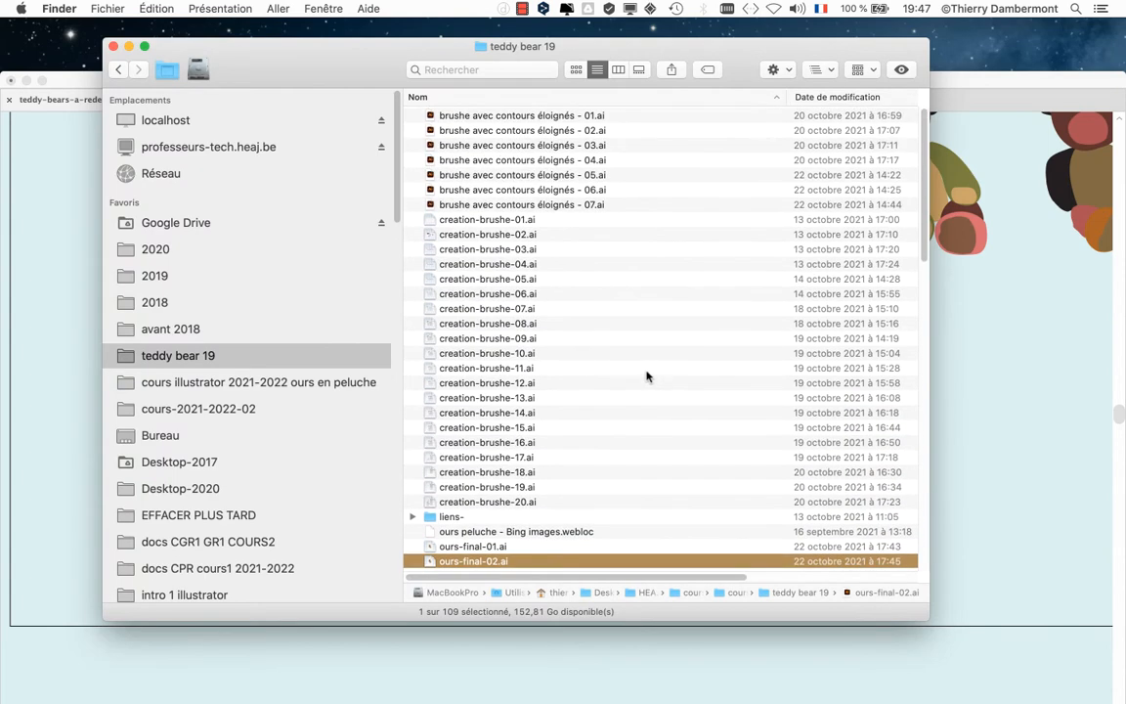
{"action": "scroll", "coordinate": [457, 221], "scroll_direction": "down", "scroll_amount": 1}
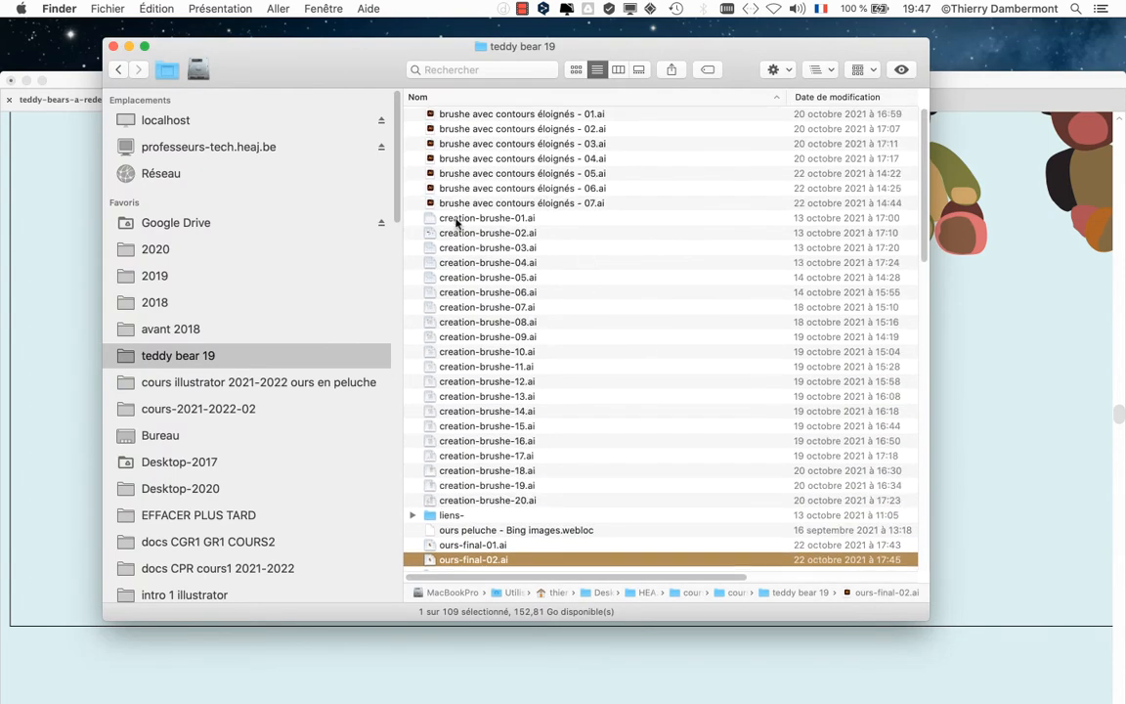
{"action": "scroll", "coordinate": [460, 211], "scroll_direction": "down", "scroll_amount": 5}
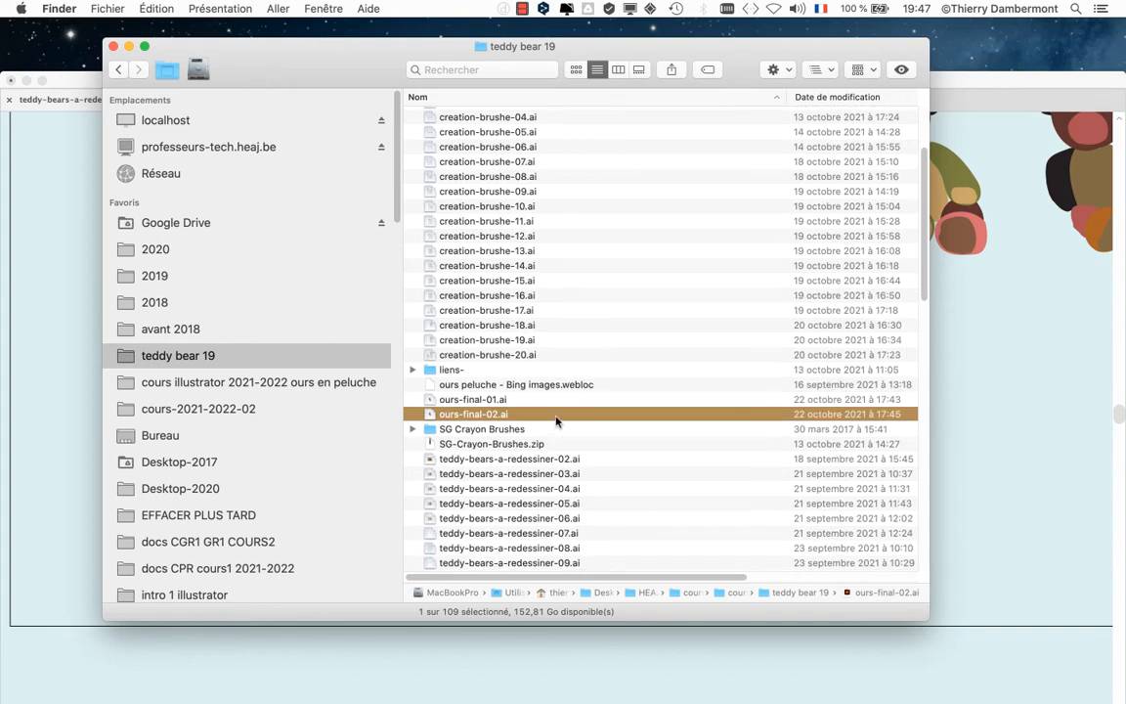
{"action": "key", "text": "super+o"}
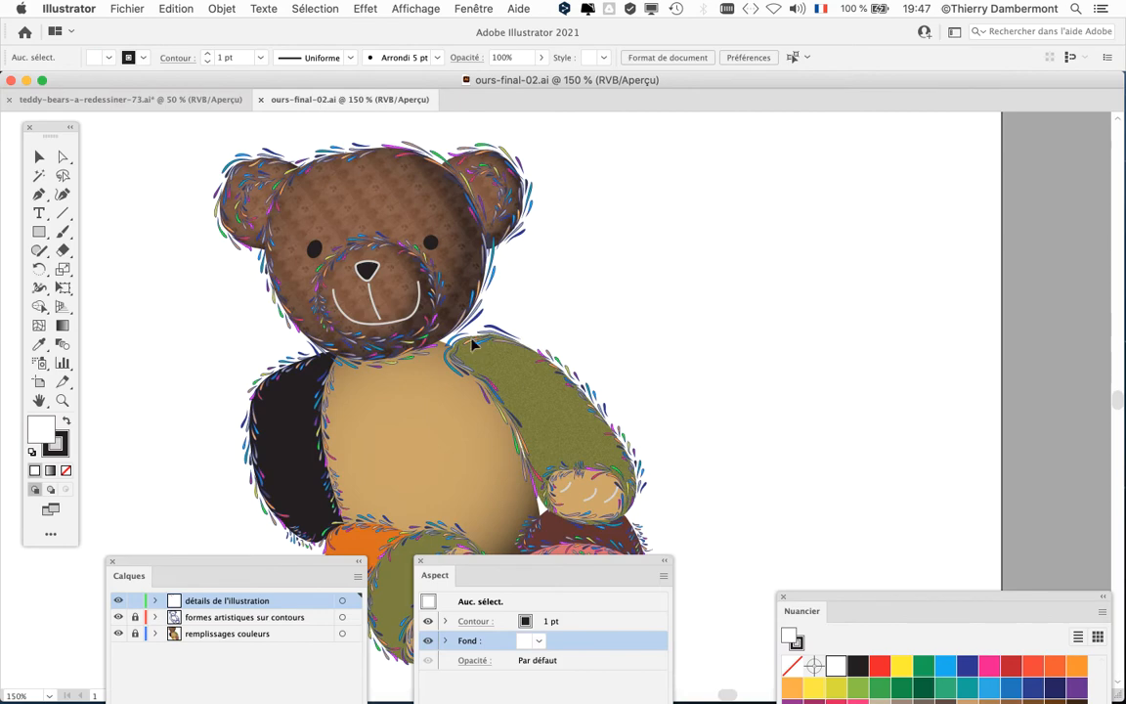
Hide the Calques panel, show it again and place it beside the finished bear
{"action": "scroll", "coordinate": [462, 359], "scroll_direction": "down", "scroll_amount": 1}
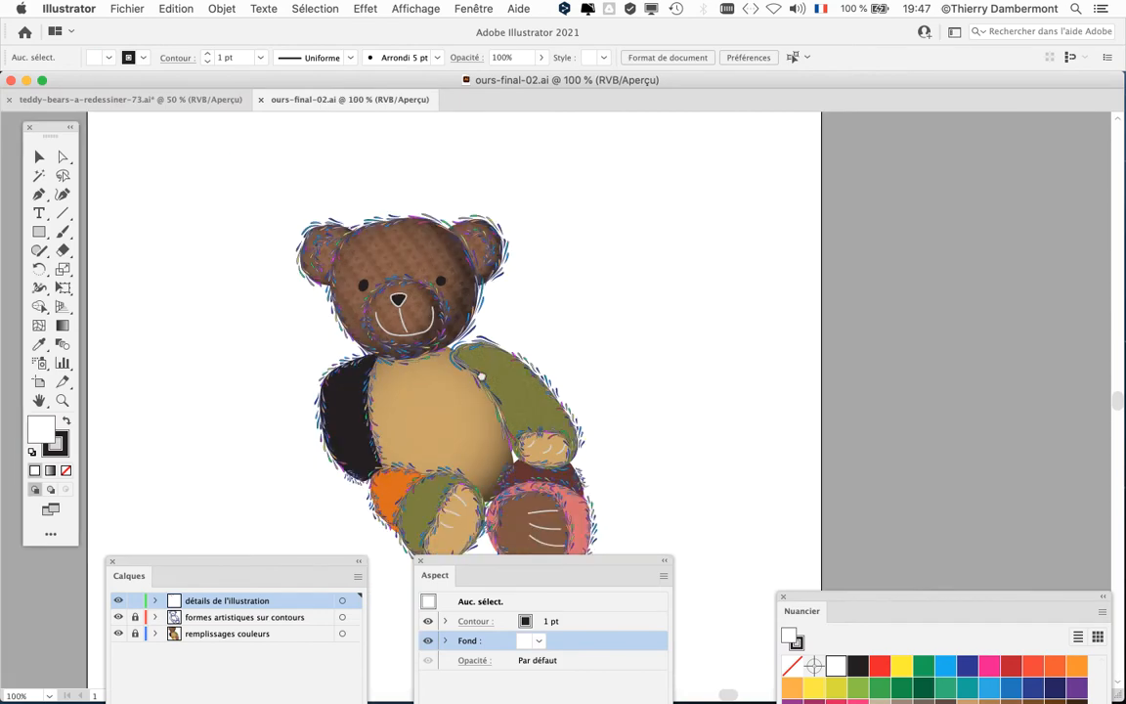
{"action": "scroll", "coordinate": [481, 377], "scroll_direction": "down", "scroll_amount": 3}
{"action": "left_click", "coordinate": [474, 8]}
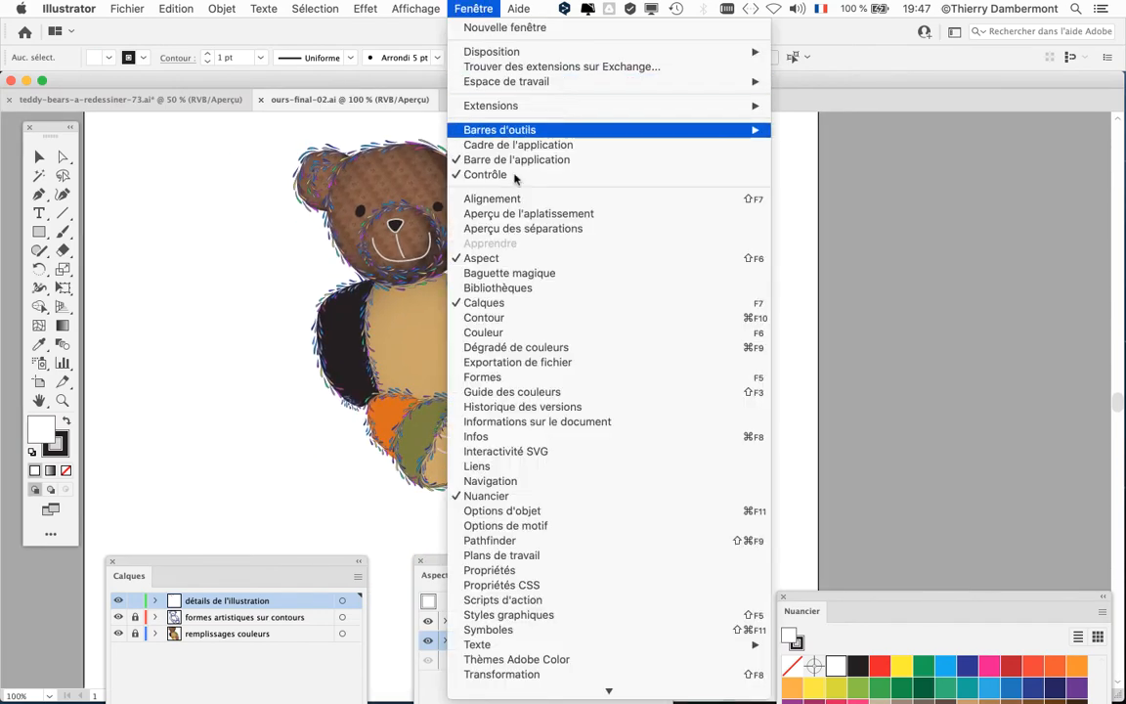
{"action": "left_click", "coordinate": [528, 303]}
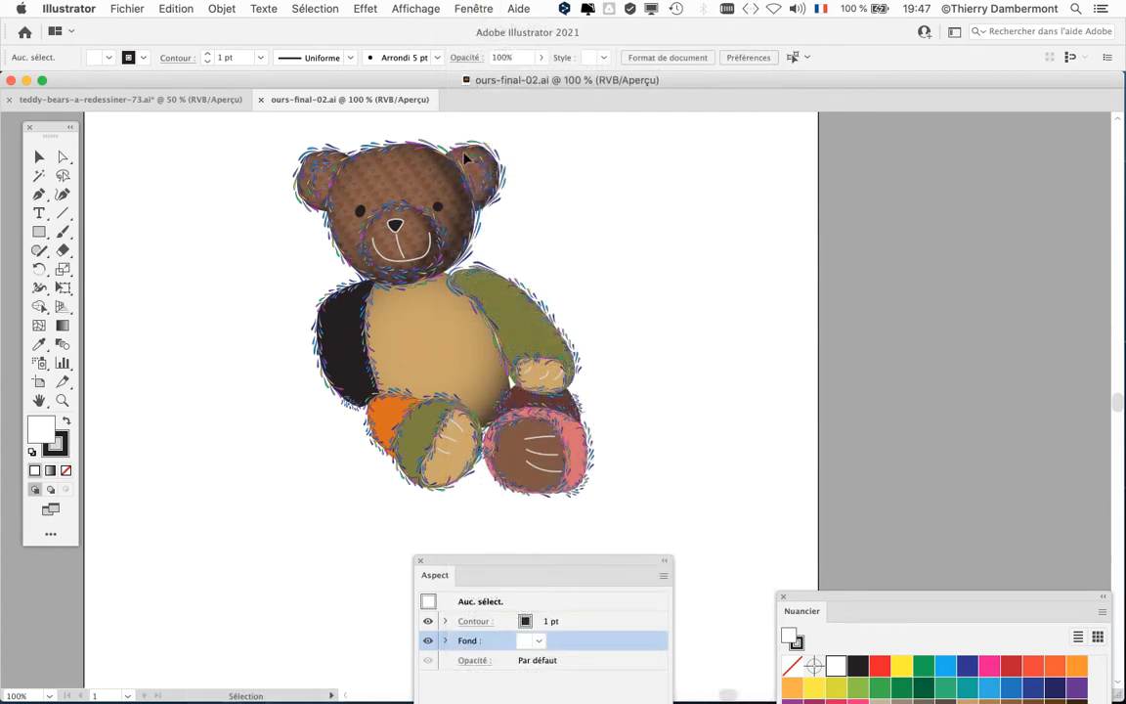
{"action": "left_click", "coordinate": [459, 8]}
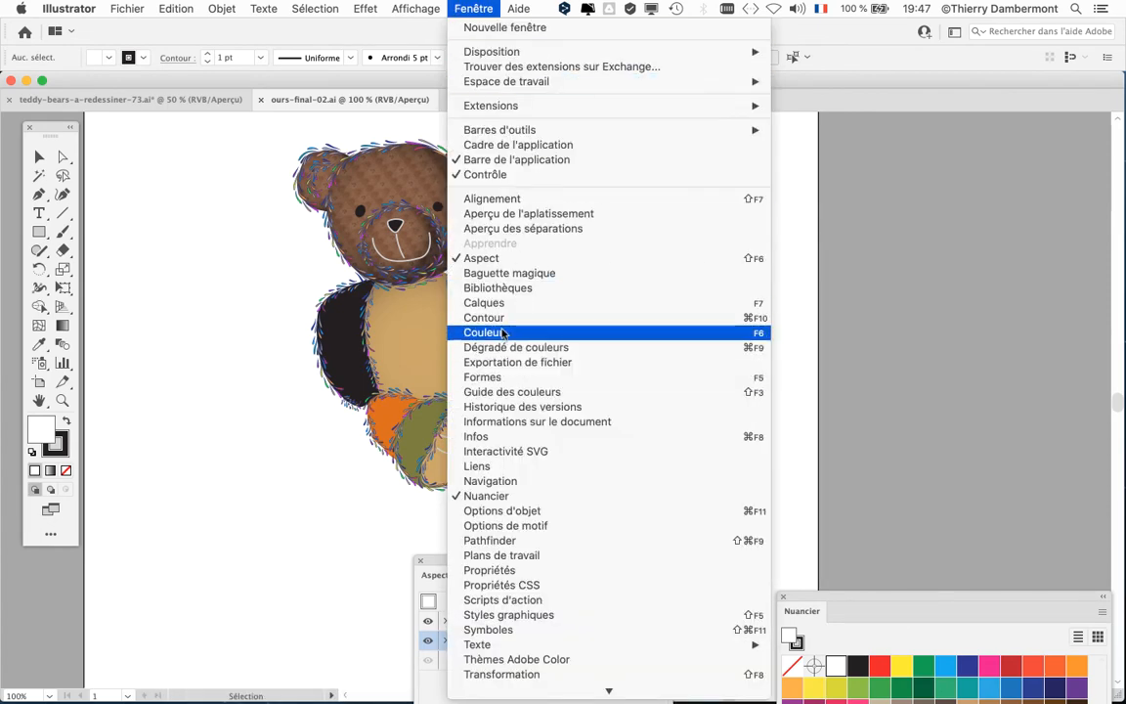
{"action": "left_click", "coordinate": [494, 303]}
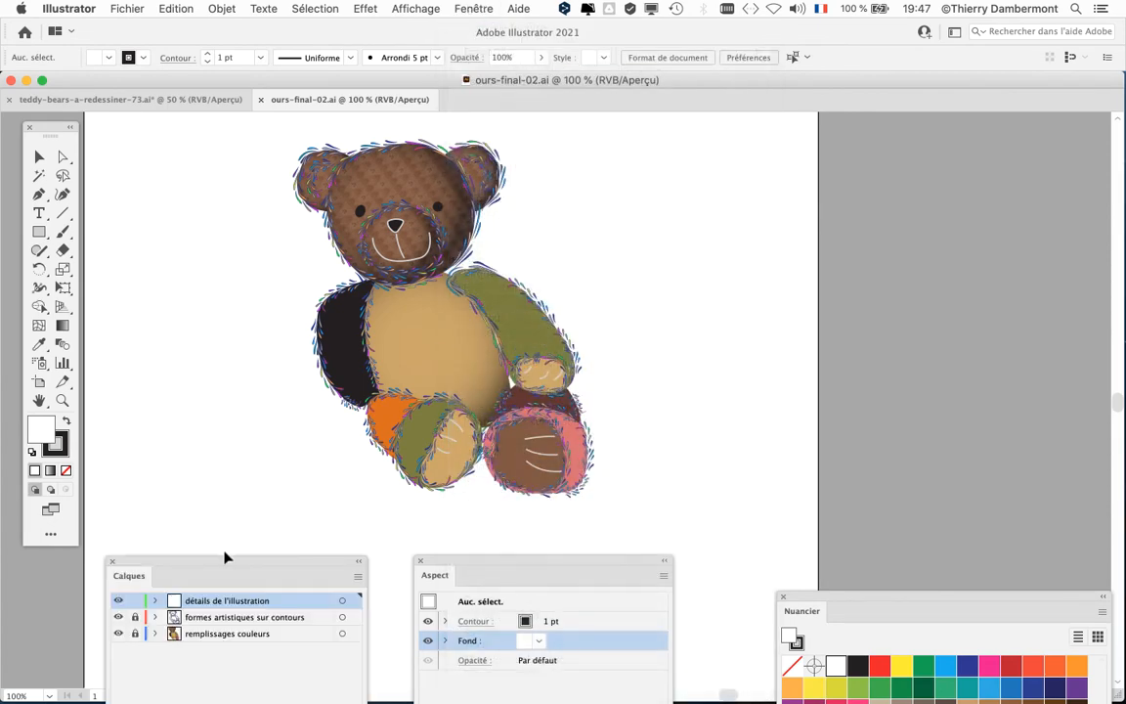
{"action": "left_click_drag", "start_coordinate": [225, 567], "coordinate": [757, 138]}
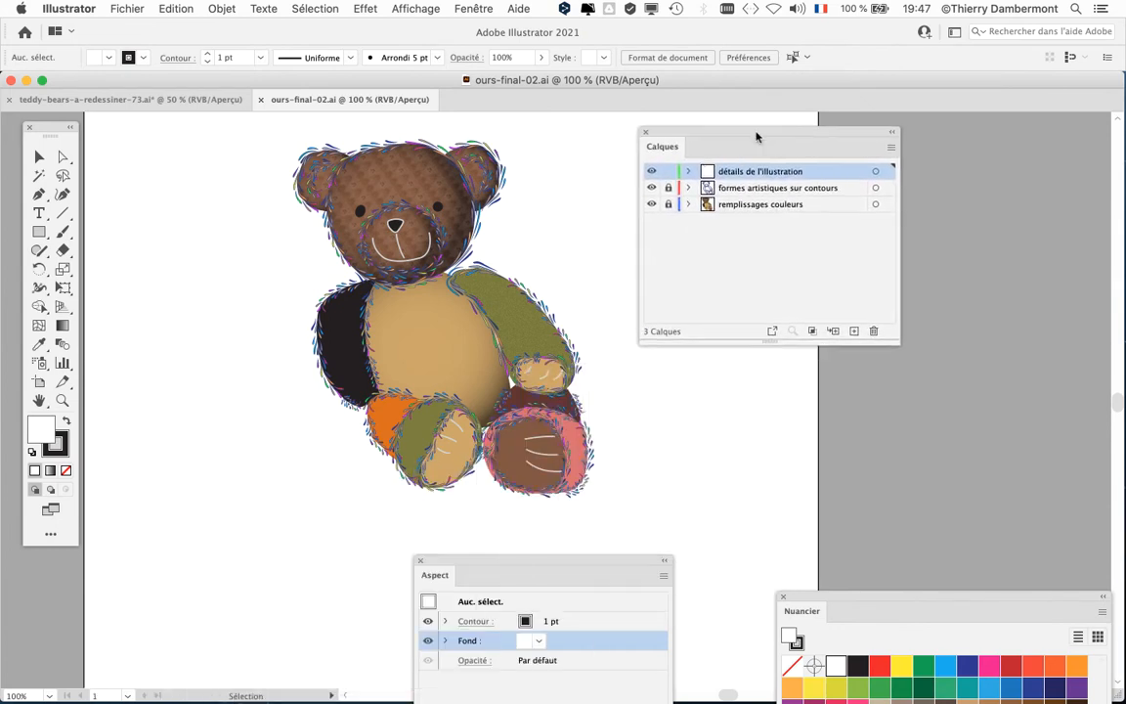
Set the Calques panel's row size to a larger custom pixel value (Autre) in the panel options to enlarge the layer thumbnails
{"action": "left_click", "coordinate": [881, 146]}
{"action": "left_click", "coordinate": [782, 520]}
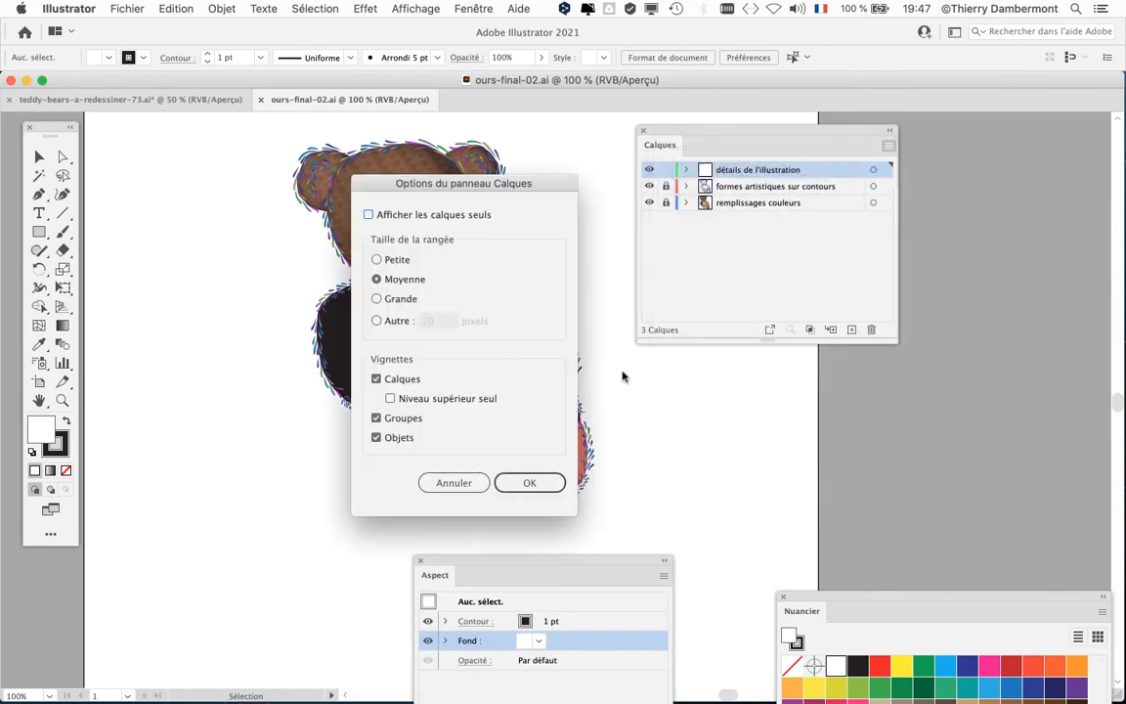
{"action": "left_click", "coordinate": [377, 322]}
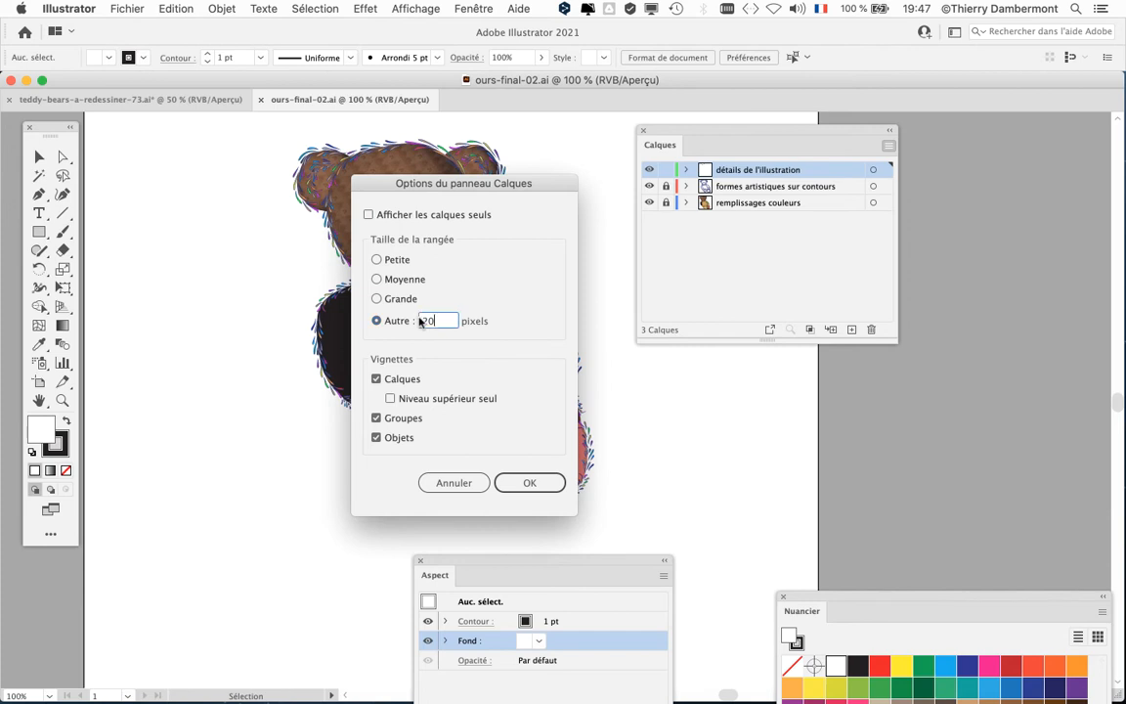
{"action": "left_click_drag", "start_coordinate": [420, 317], "coordinate": [371, 314]}
{"action": "key", "text": "Return"}
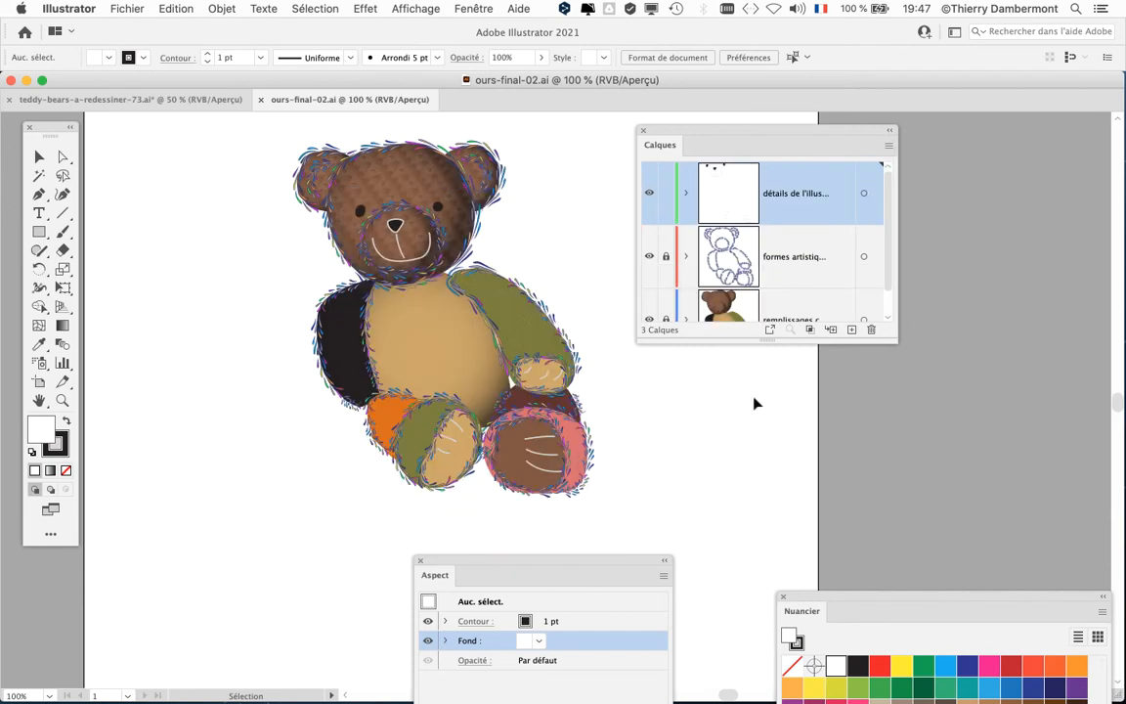
Enlarge the Calques panel to fit all three layers, and close the Aspect and Nuancier panels
{"action": "left_click_drag", "start_coordinate": [893, 344], "coordinate": [893, 503]}
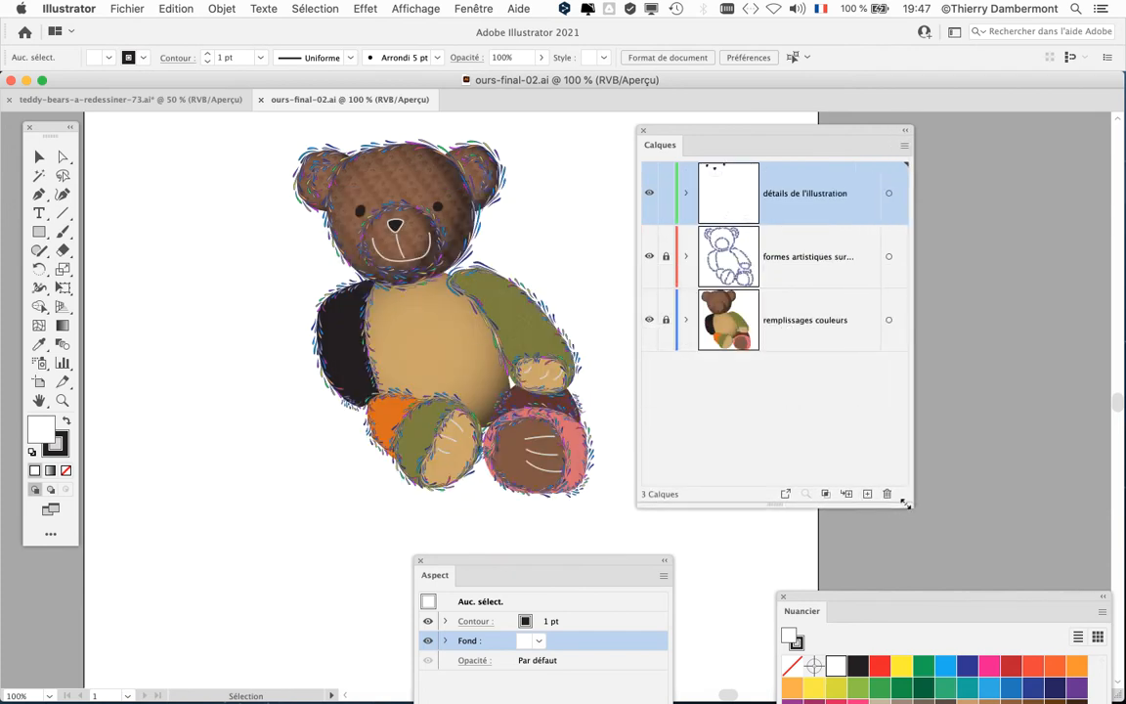
{"action": "scroll", "coordinate": [401, 348], "scroll_direction": "up", "scroll_amount": 1}
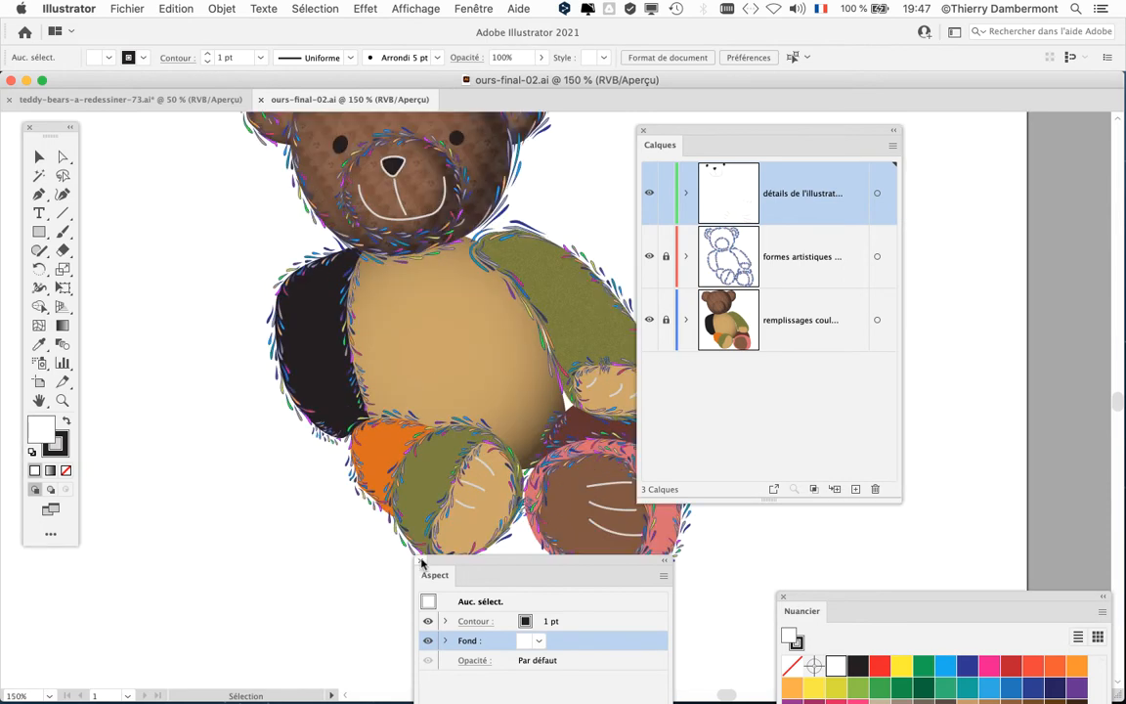
{"action": "left_click", "coordinate": [782, 597]}
{"action": "scroll", "coordinate": [466, 432], "scroll_direction": "up", "scroll_amount": 3}
{"action": "scroll", "coordinate": [465, 432], "scroll_direction": "right", "scroll_amount": 2}
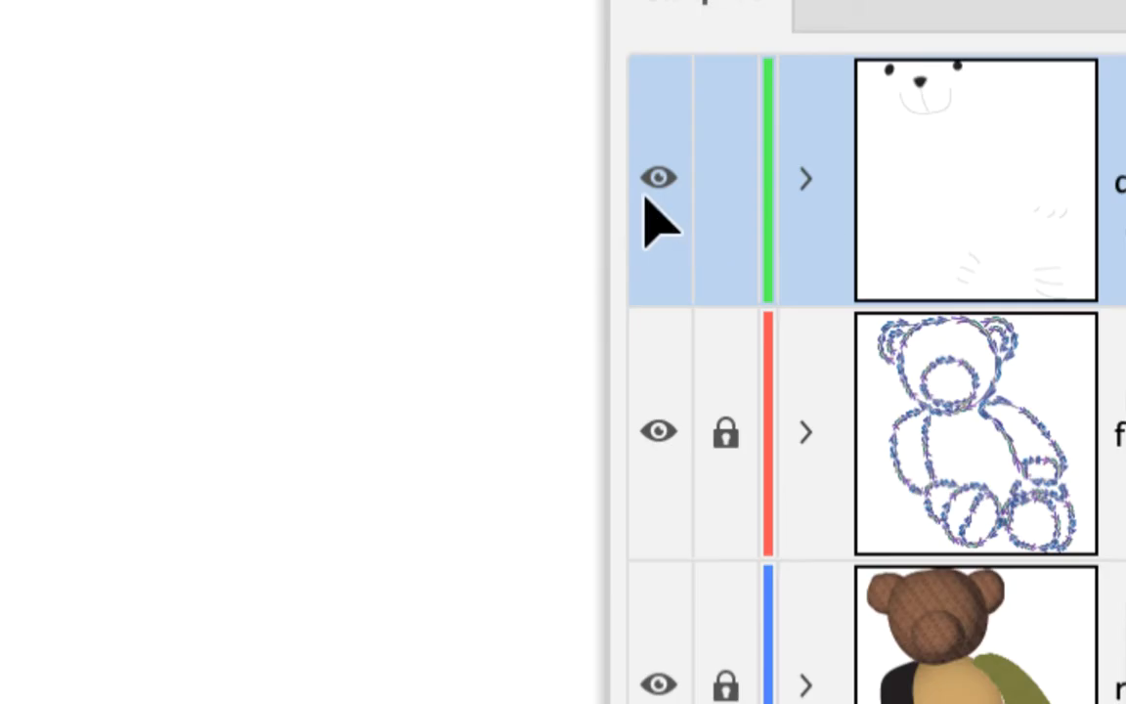
Hide all three layers of the finished bear and show only the remplissages couleurs layer again
{"action": "left_click", "coordinate": [647, 200]}
{"action": "left_click", "coordinate": [655, 415]}
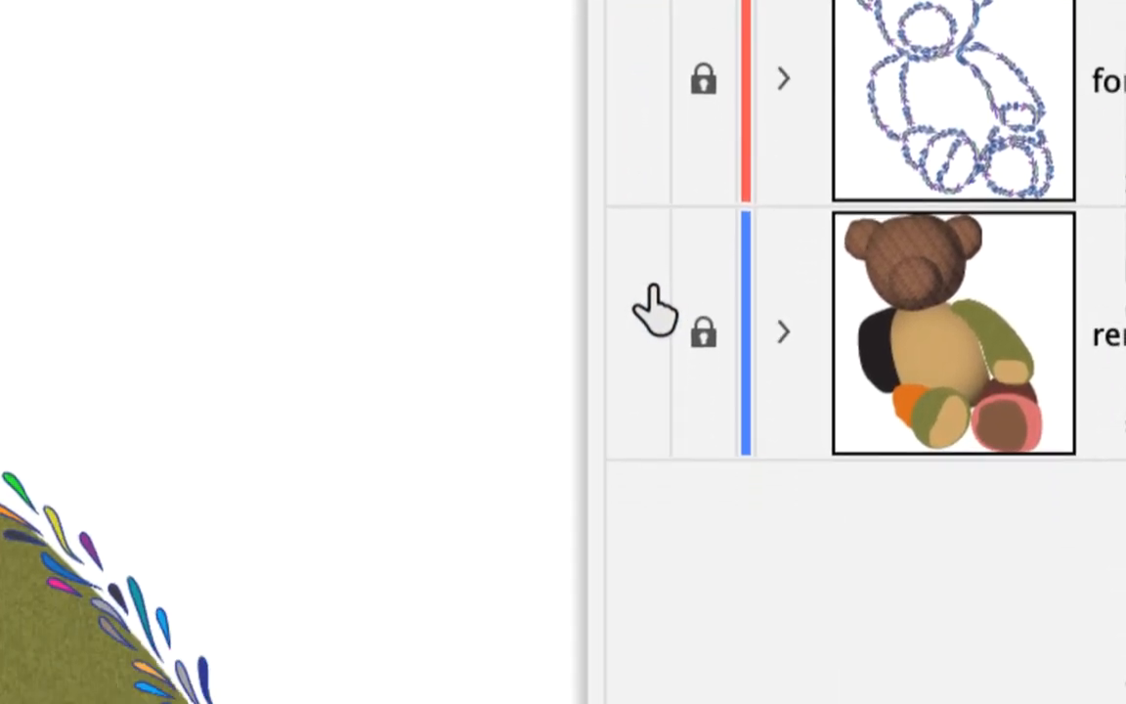
{"action": "left_click", "coordinate": [655, 668]}
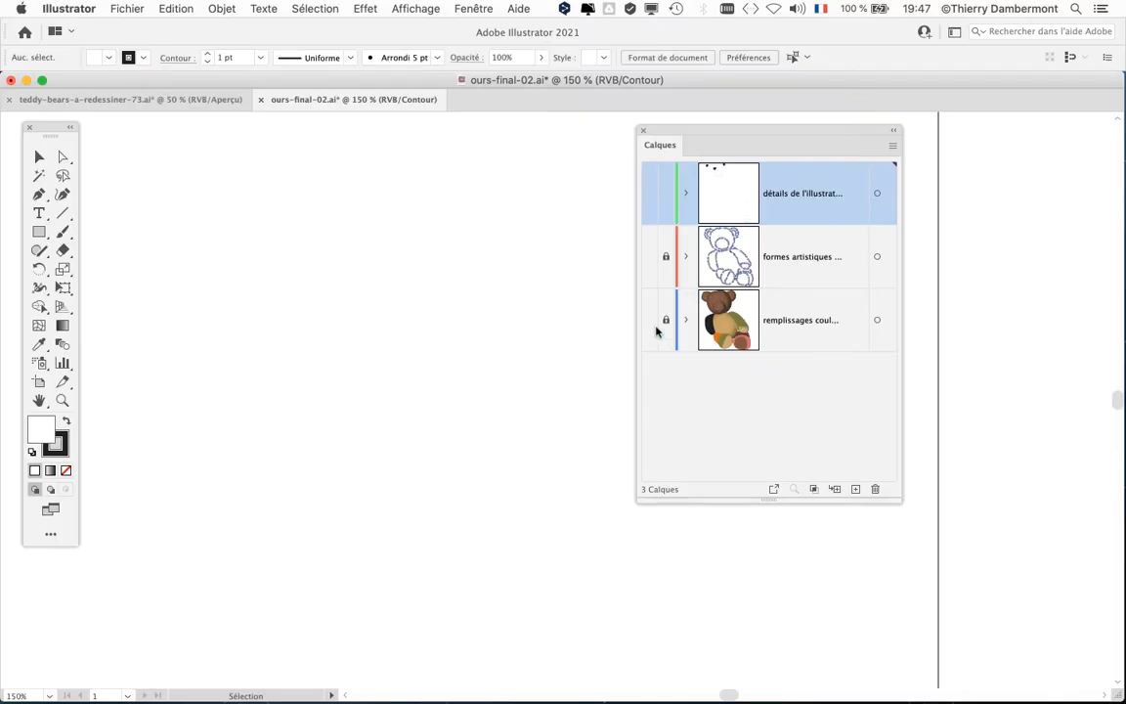
{"action": "left_click", "coordinate": [649, 322]}
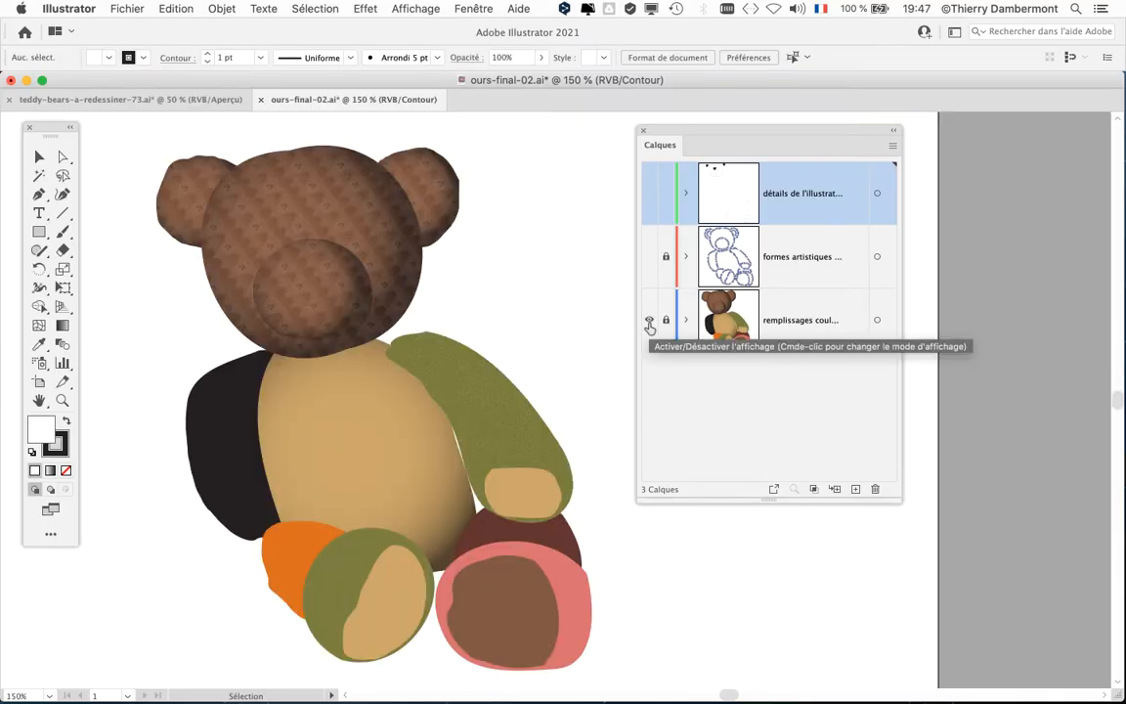
Compare the coloured fills with the textured bear in teddy-bears-a-redessiner-73.ai and return to ours-final-02.ai
{"action": "left_click", "coordinate": [147, 103]}
{"action": "scroll", "coordinate": [349, 236], "scroll_direction": "up", "scroll_amount": 10}
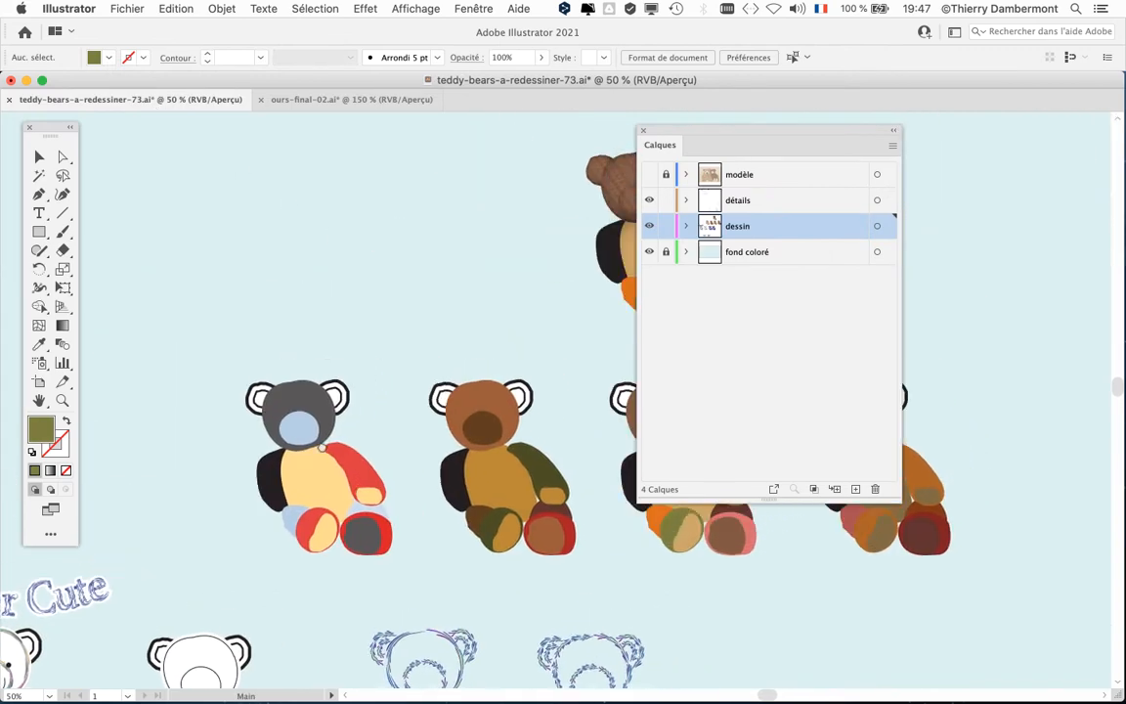
{"action": "scroll", "coordinate": [430, 268], "scroll_direction": "up", "scroll_amount": 8}
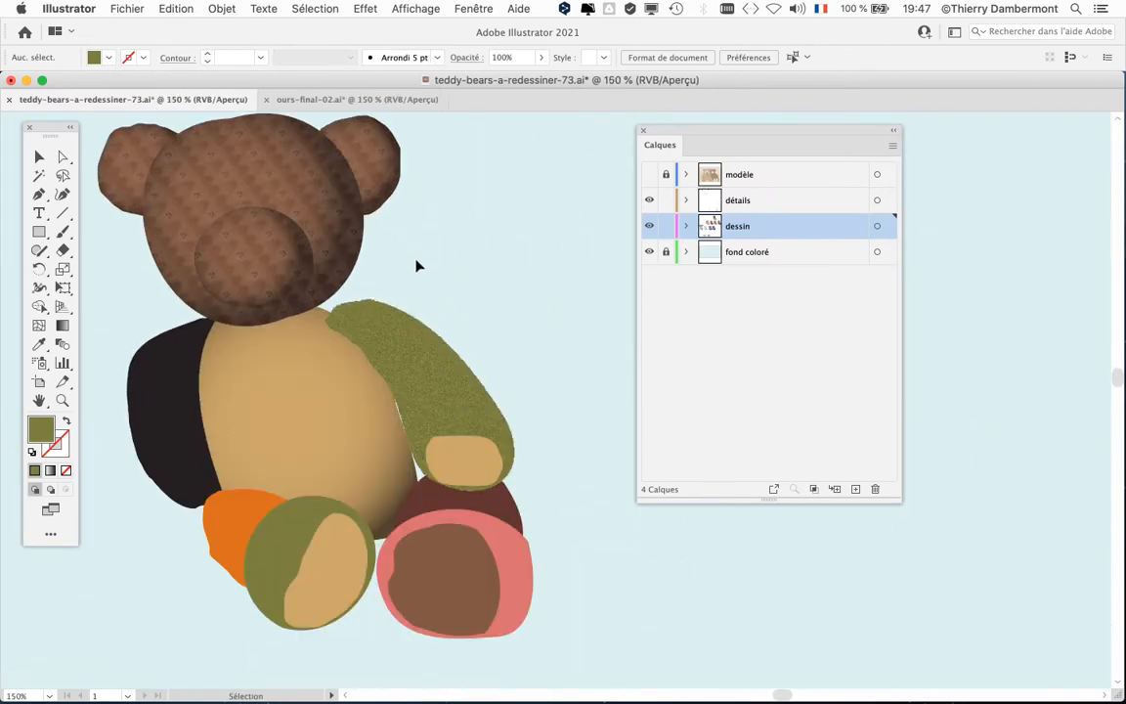
{"action": "scroll", "coordinate": [415, 266], "scroll_direction": "down", "scroll_amount": 4}
{"action": "left_click", "coordinate": [359, 99]}
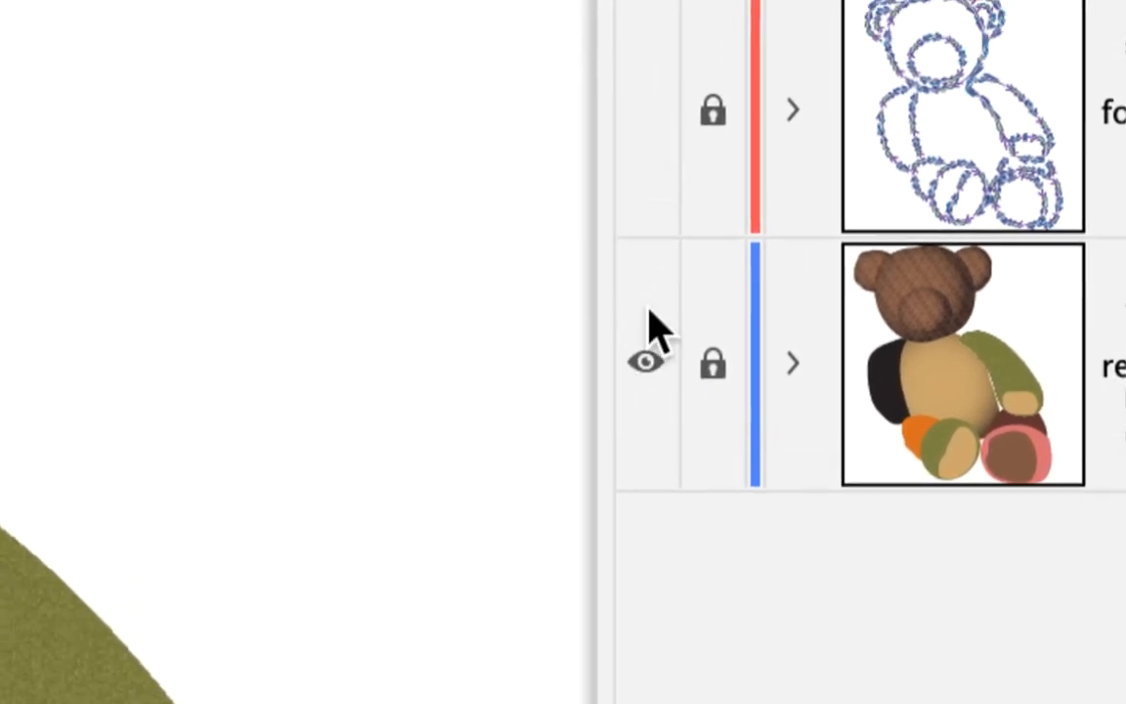
Show the formes artistiques sur contours layer, move the Calques panel clear of the bear, and examine the brush strokes around the head
{"action": "left_click", "coordinate": [645, 112]}
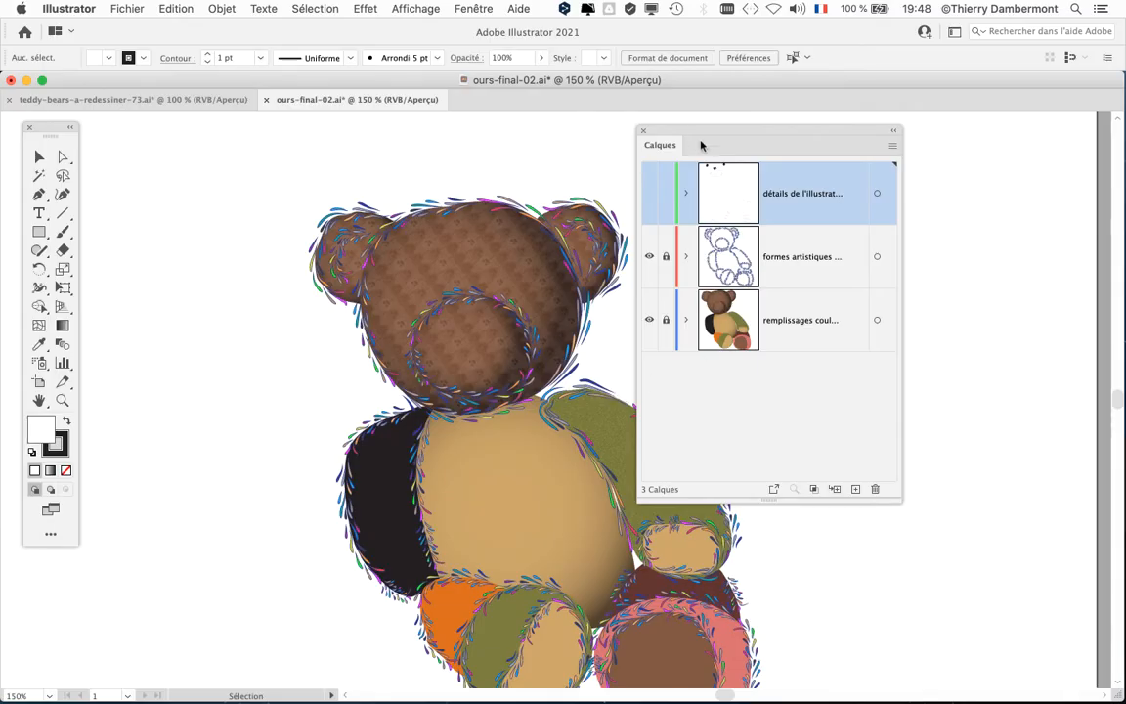
{"action": "left_click_drag", "start_coordinate": [701, 145], "coordinate": [876, 159]}
{"action": "scroll", "coordinate": [574, 240], "scroll_direction": "up", "scroll_amount": 2}
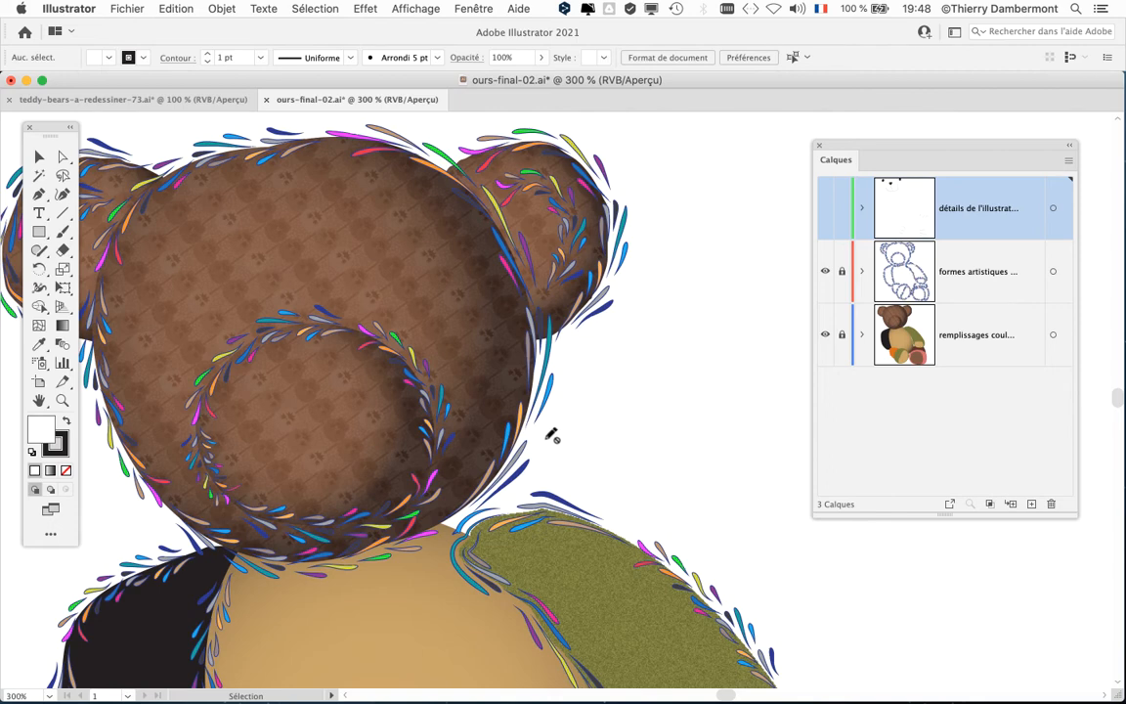
{"action": "left_click_drag", "start_coordinate": [591, 352], "coordinate": [631, 421]}
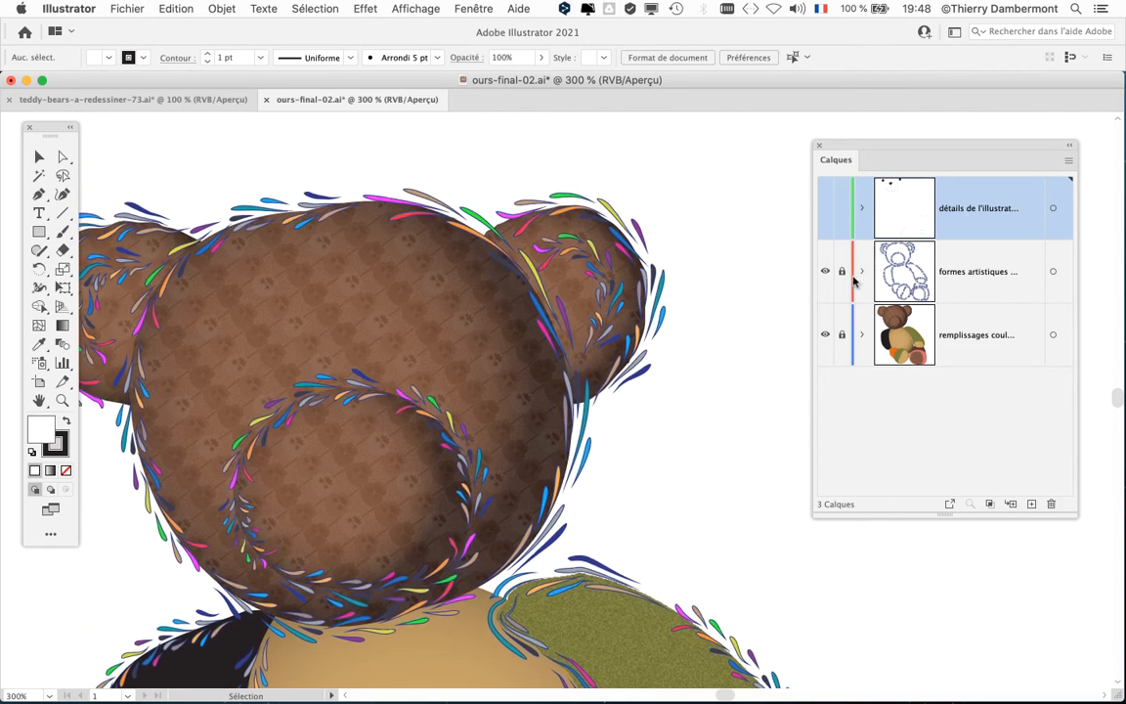
{"action": "left_click_drag", "start_coordinate": [821, 147], "coordinate": [743, 162]}
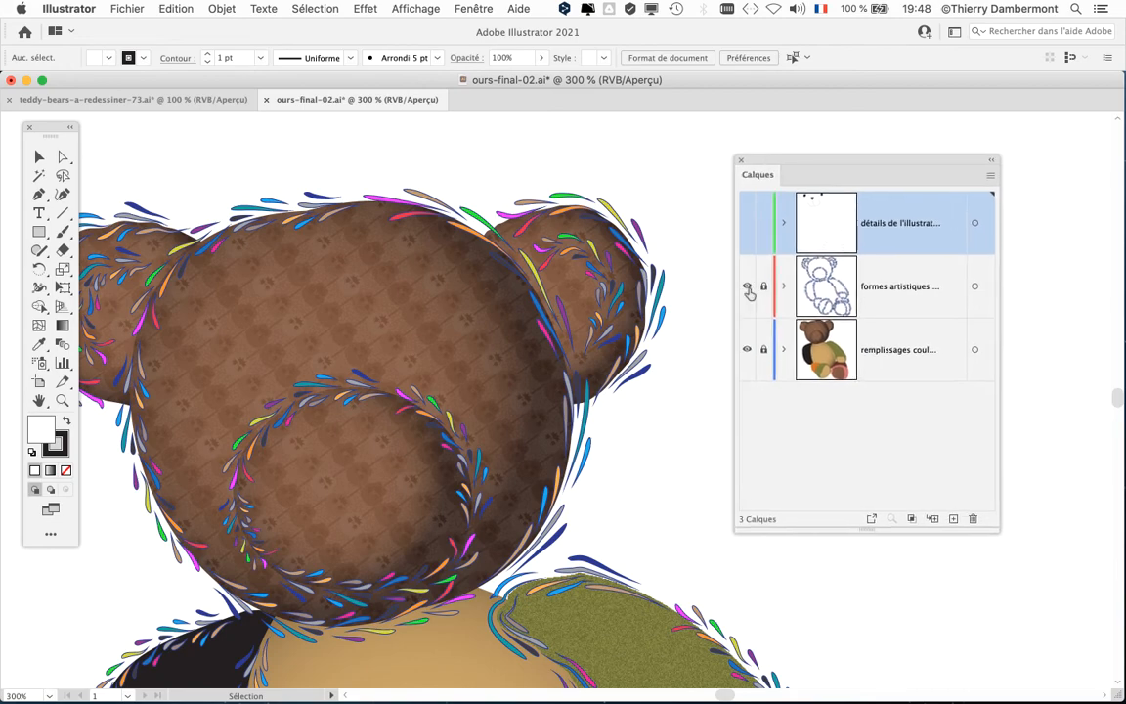
Toggle the formes artistiques sur contours layer off and back on, and show the détails de l'illustration layer
{"action": "left_click", "coordinate": [747, 287]}
{"action": "left_click", "coordinate": [748, 288]}
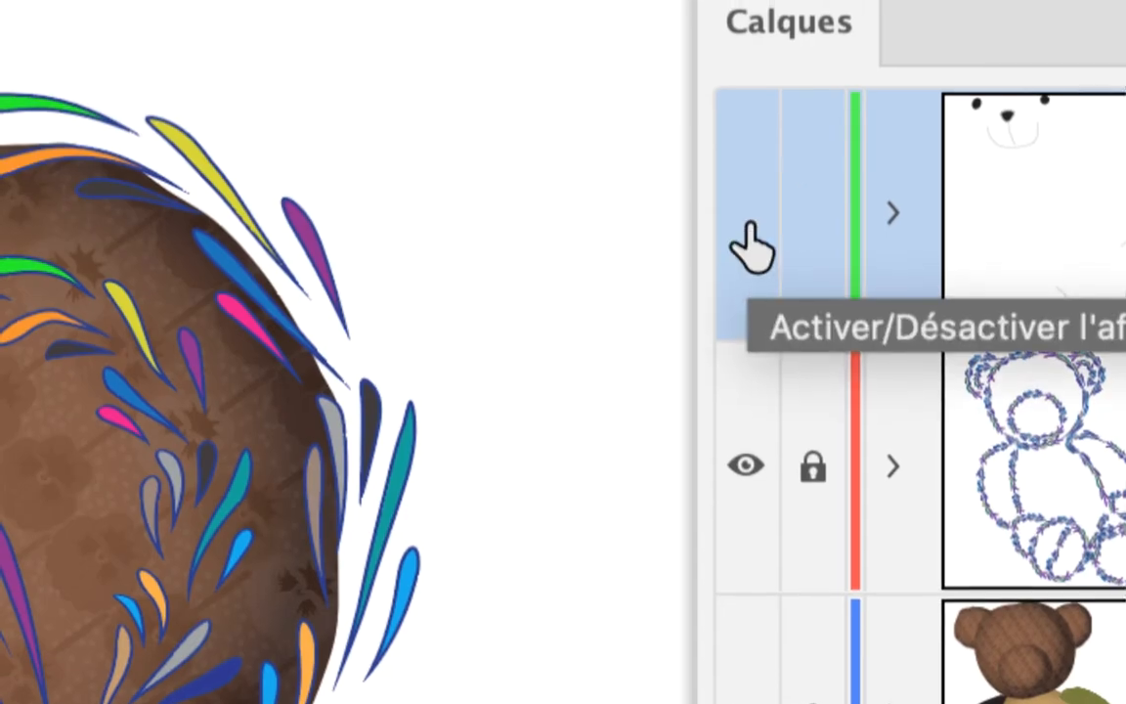
{"action": "left_click", "coordinate": [748, 225]}
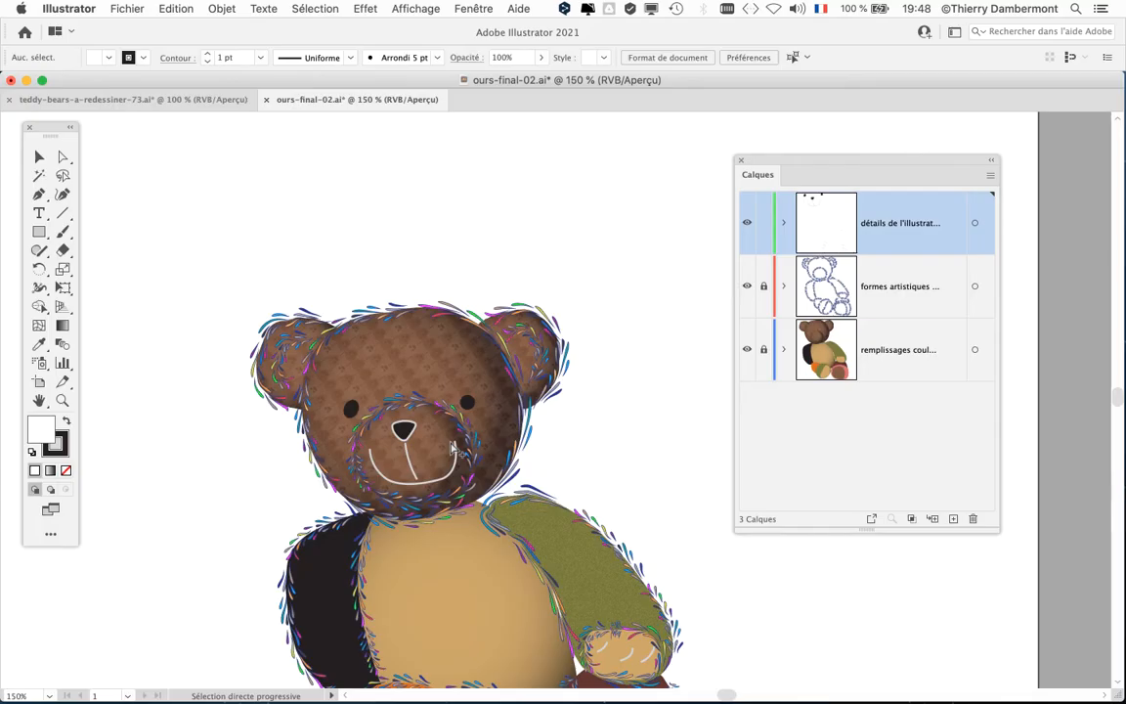
Examine the whole finished bear with all three layers shown and move the Calques panel clear of it
{"action": "scroll", "coordinate": [479, 396], "scroll_direction": "down", "scroll_amount": 5}
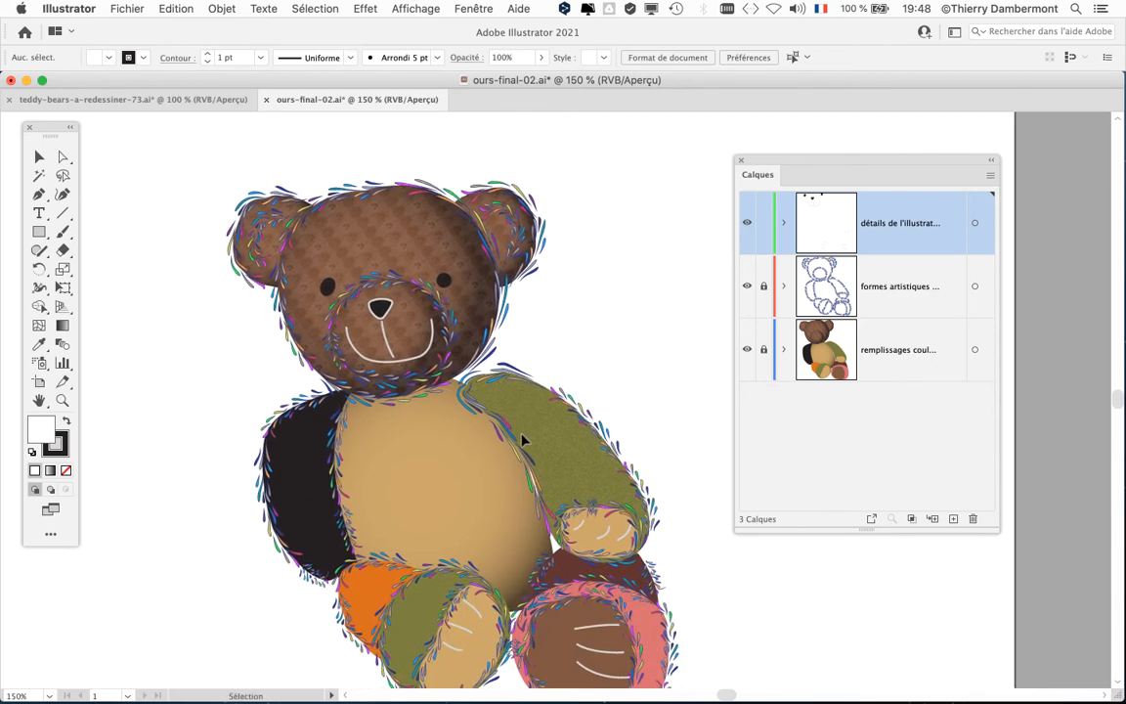
{"action": "scroll", "coordinate": [525, 439], "scroll_direction": "down", "scroll_amount": 1}
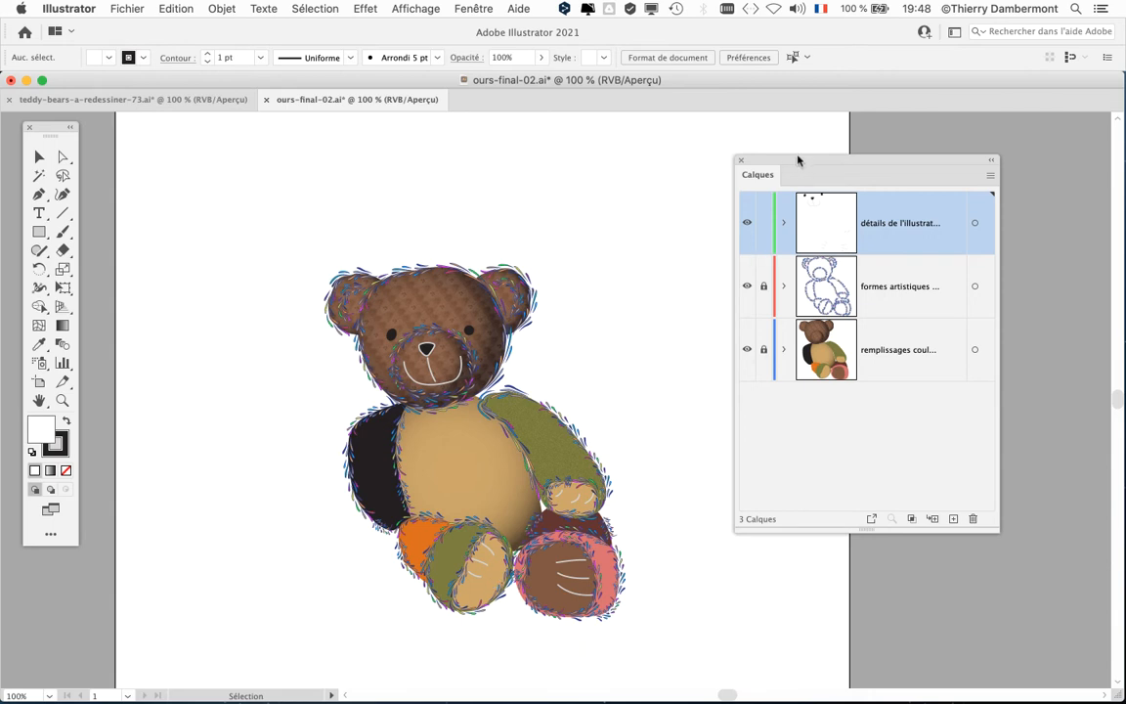
{"action": "left_click_drag", "start_coordinate": [797, 159], "coordinate": [850, 159]}
{"action": "scroll", "coordinate": [471, 479], "scroll_direction": "up", "scroll_amount": 1}
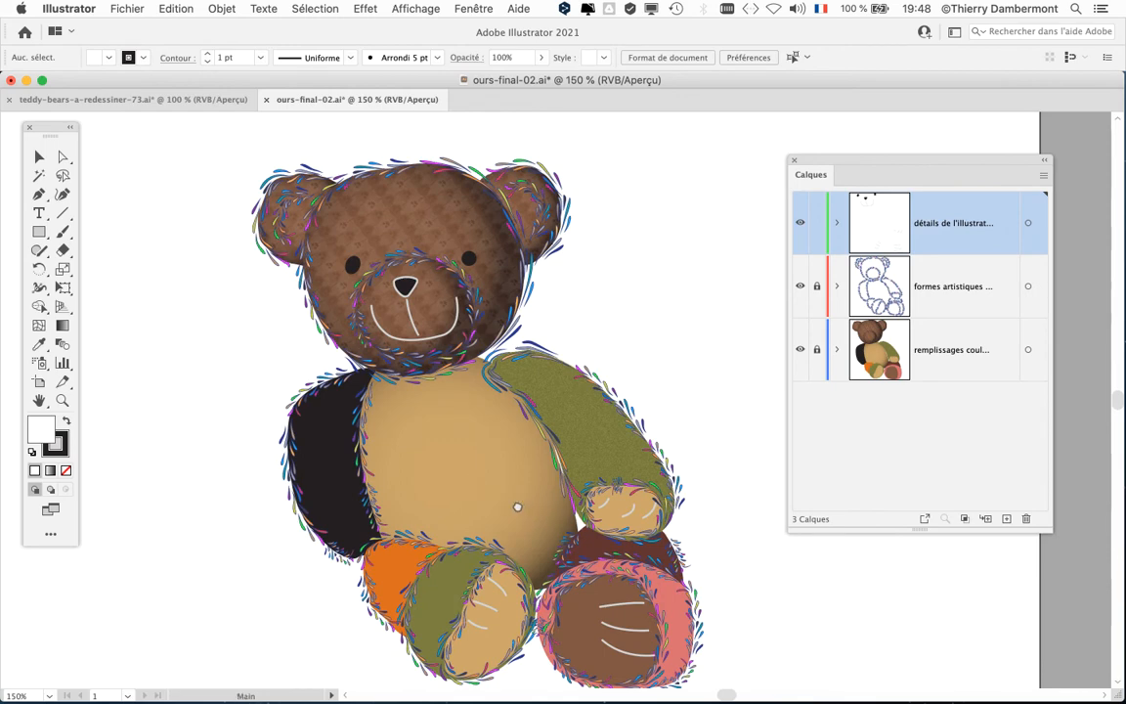
{"action": "left_click_drag", "start_coordinate": [517, 506], "coordinate": [463, 476]}
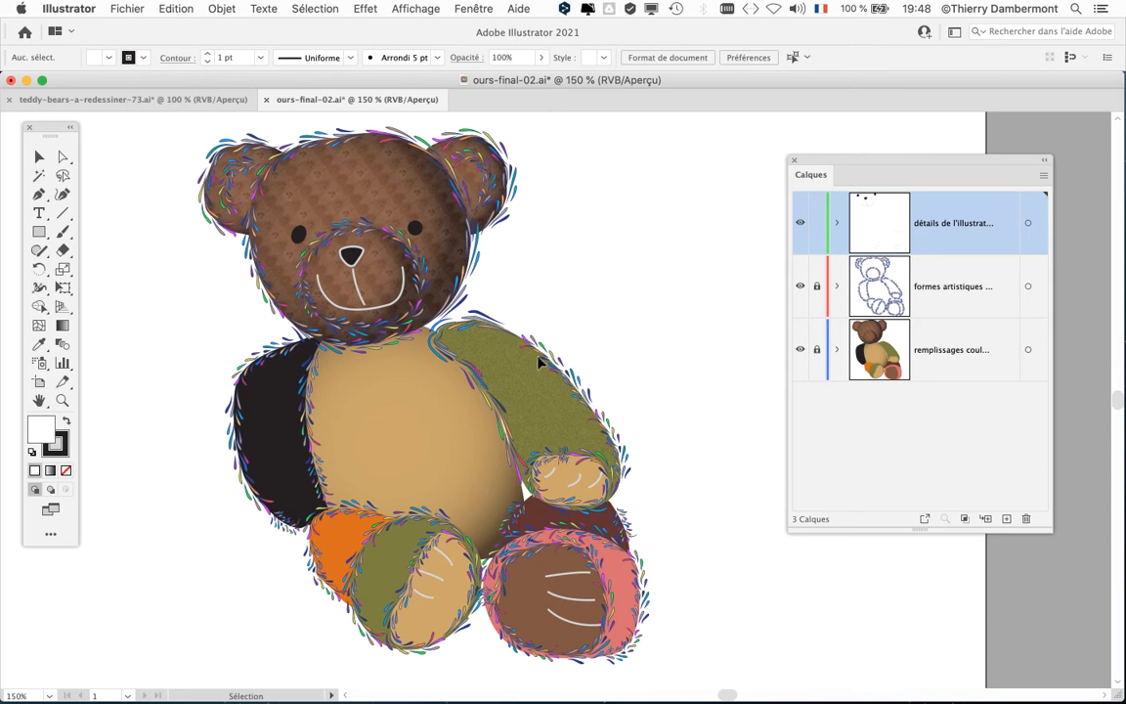
Switch to teddy-bears-a-redessiner-73.ai and examine the bear with multicoloured brush-stroke outlines below the Super Cute lettering
{"action": "left_click", "coordinate": [145, 99]}
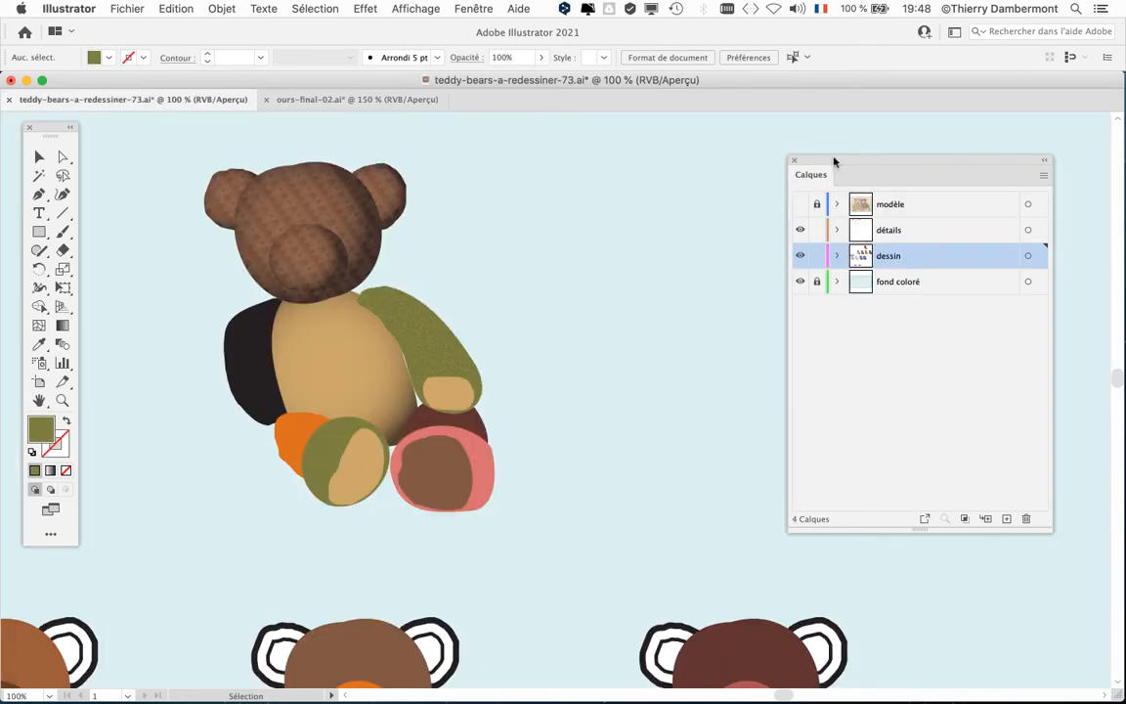
{"action": "left_click_drag", "start_coordinate": [834, 162], "coordinate": [832, 162]}
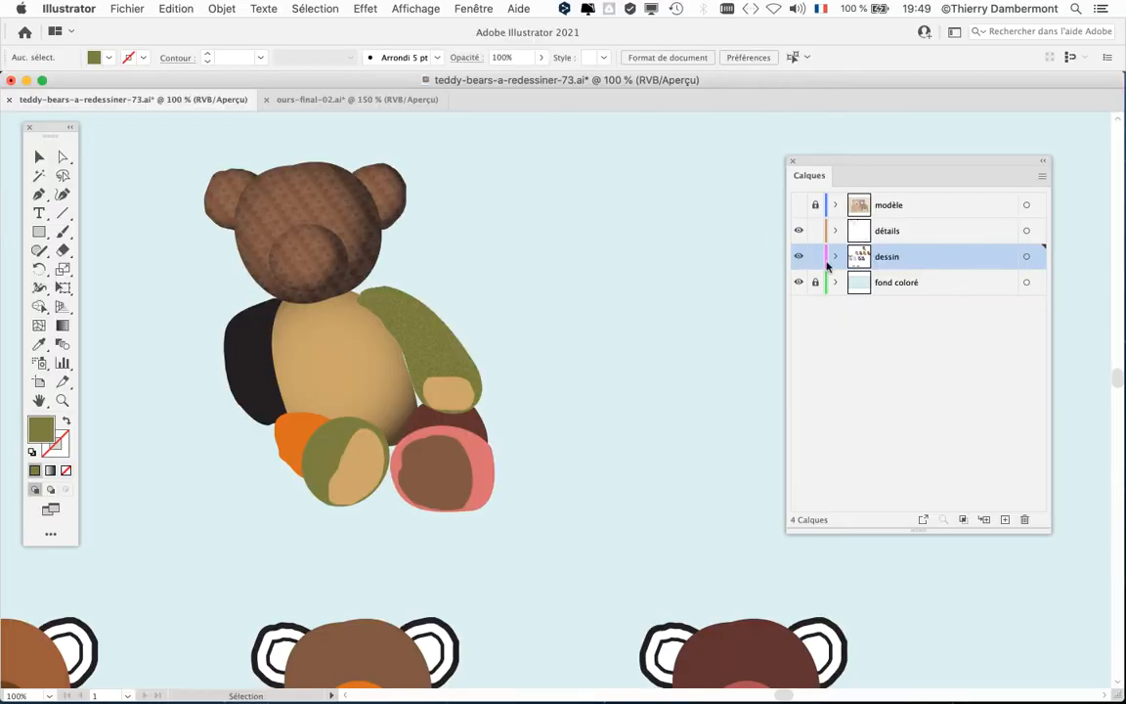
{"action": "key", "text": "space"}
{"action": "left_click_drag", "start_coordinate": [437, 431], "coordinate": [857, 225]}
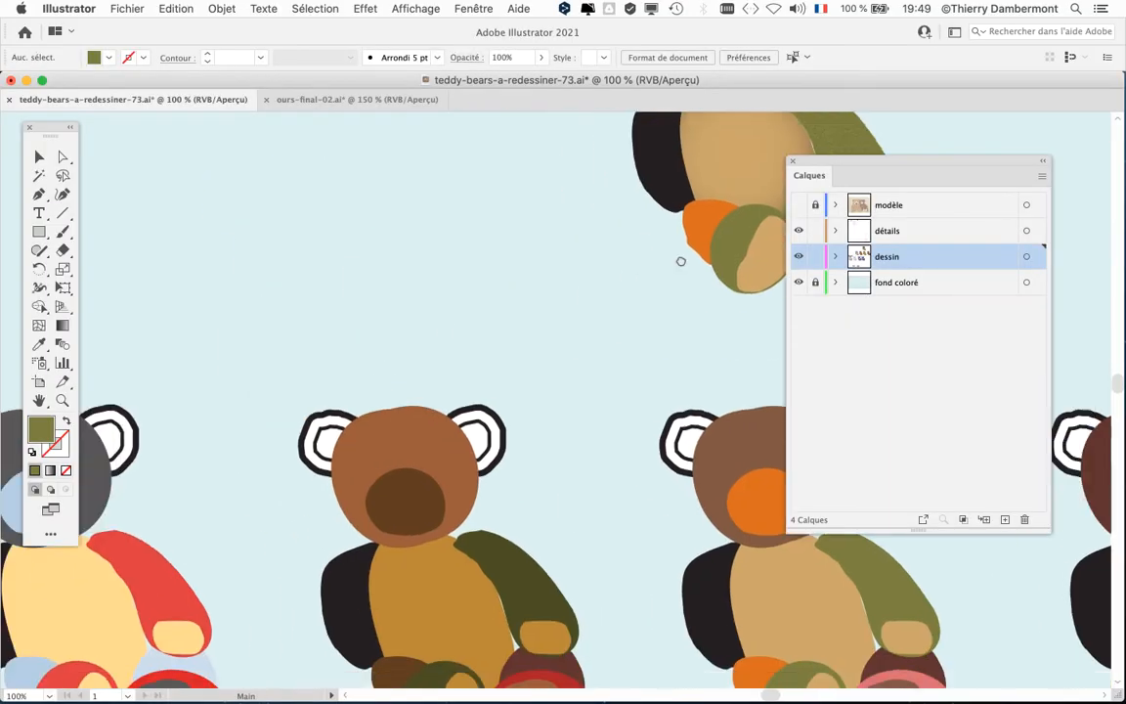
{"action": "left_click_drag", "start_coordinate": [303, 450], "coordinate": [700, 264]}
{"action": "left_click_drag", "start_coordinate": [369, 679], "coordinate": [552, 359]}
{"action": "scroll", "coordinate": [484, 264], "scroll_direction": "up", "scroll_amount": 3}
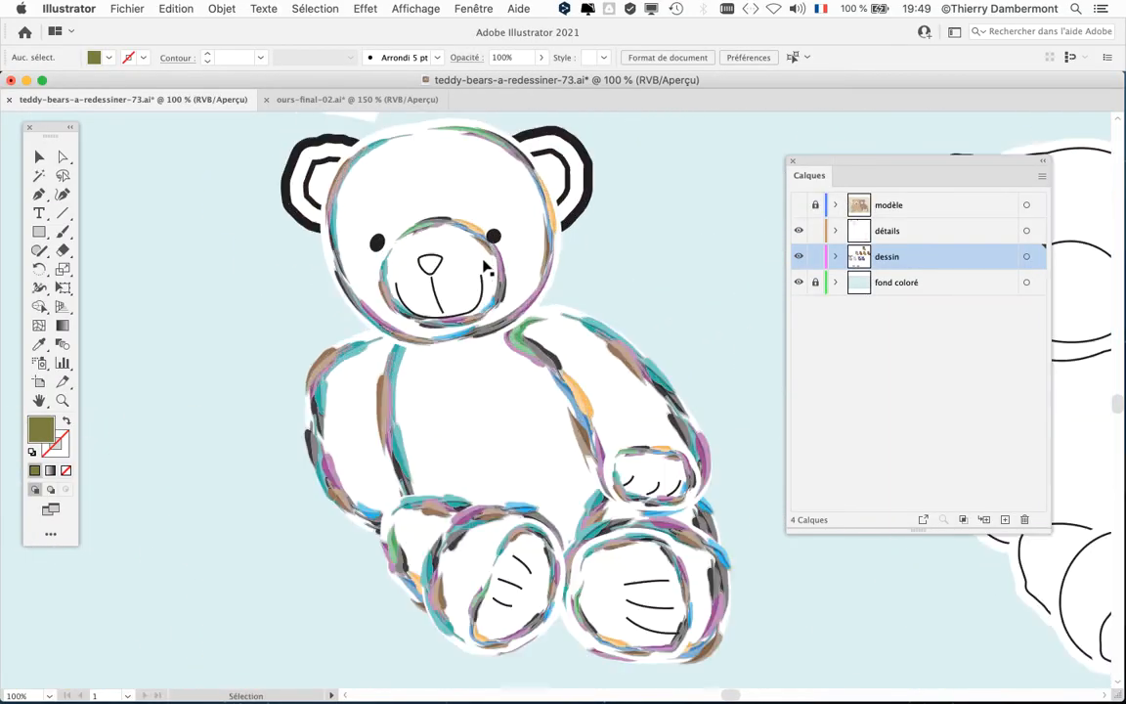
{"action": "key", "text": "space"}
{"action": "left_click_drag", "start_coordinate": [517, 306], "coordinate": [514, 453]}
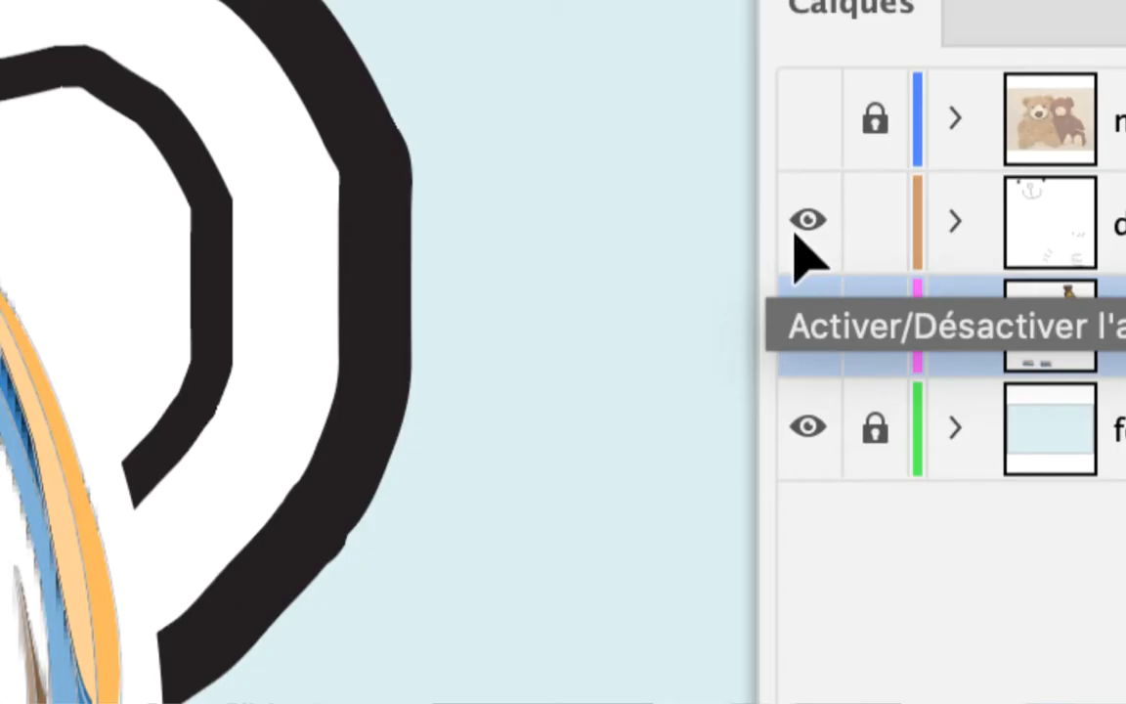
Toggle the détails layer off and back on to compare the brush-stroke bear's face with and without features
{"action": "left_click", "coordinate": [796, 236]}
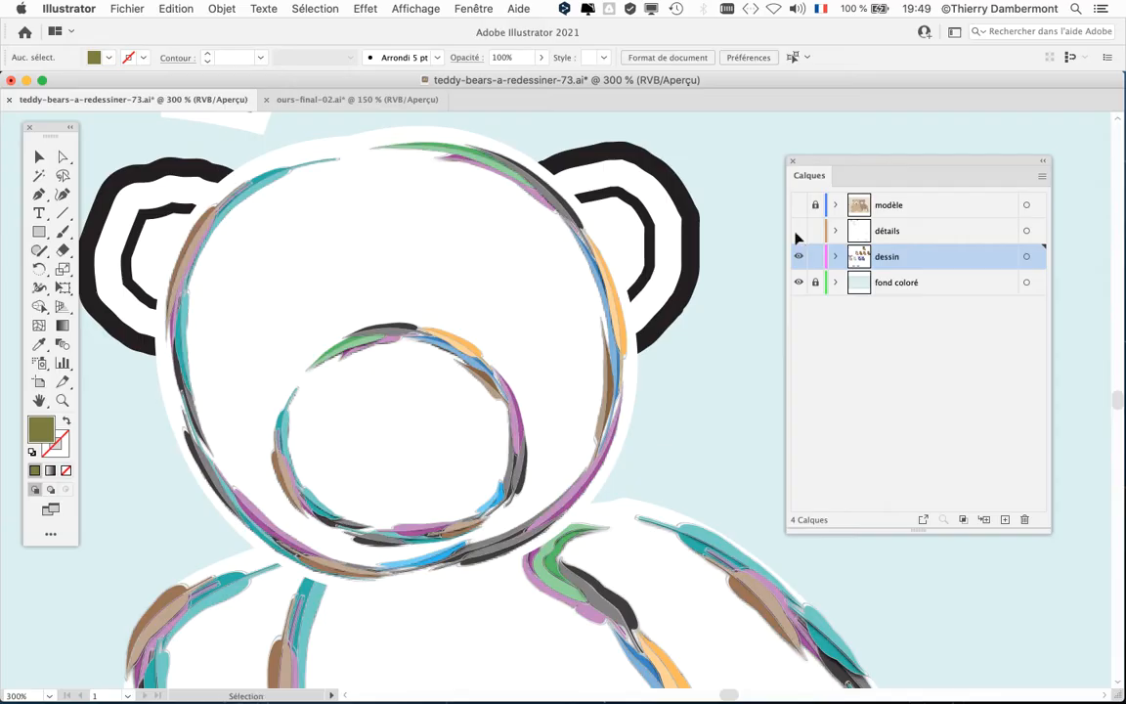
{"action": "left_click", "coordinate": [796, 237]}
{"action": "left_click", "coordinate": [797, 237]}
{"action": "left_click", "coordinate": [796, 236]}
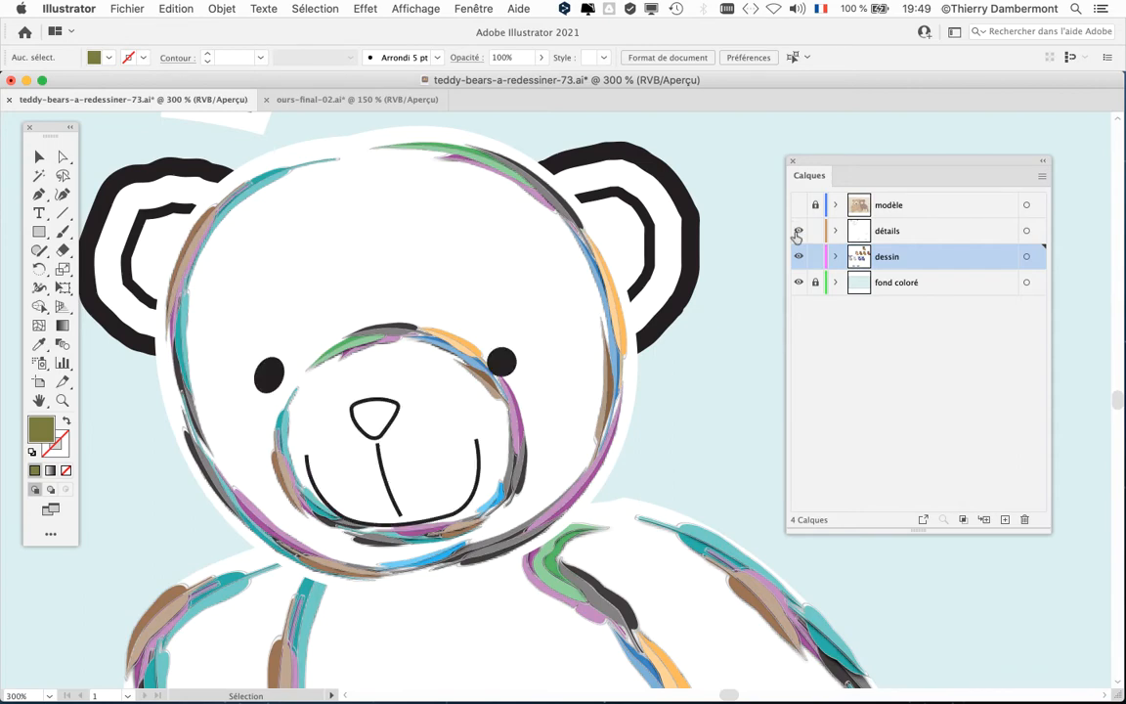
Toggle the fond coloré layer off and back on to check the white border around the brush-stroke bear
{"action": "scroll", "coordinate": [627, 330], "scroll_direction": "down", "scroll_amount": 2}
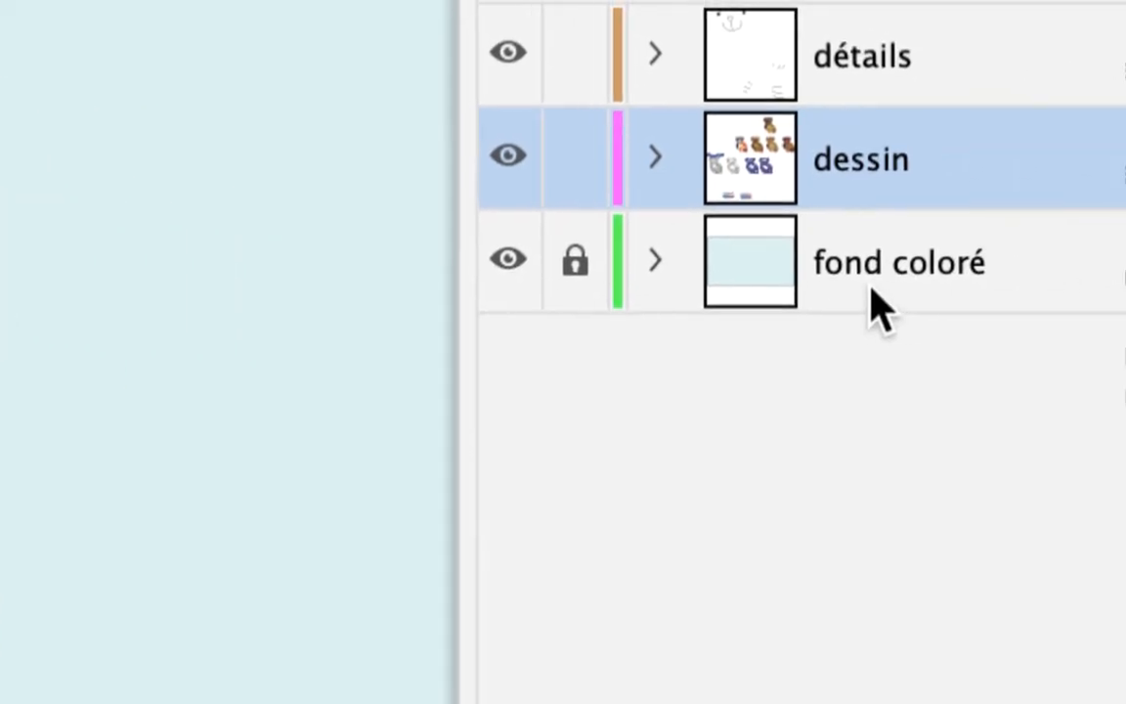
{"action": "left_click", "coordinate": [507, 258]}
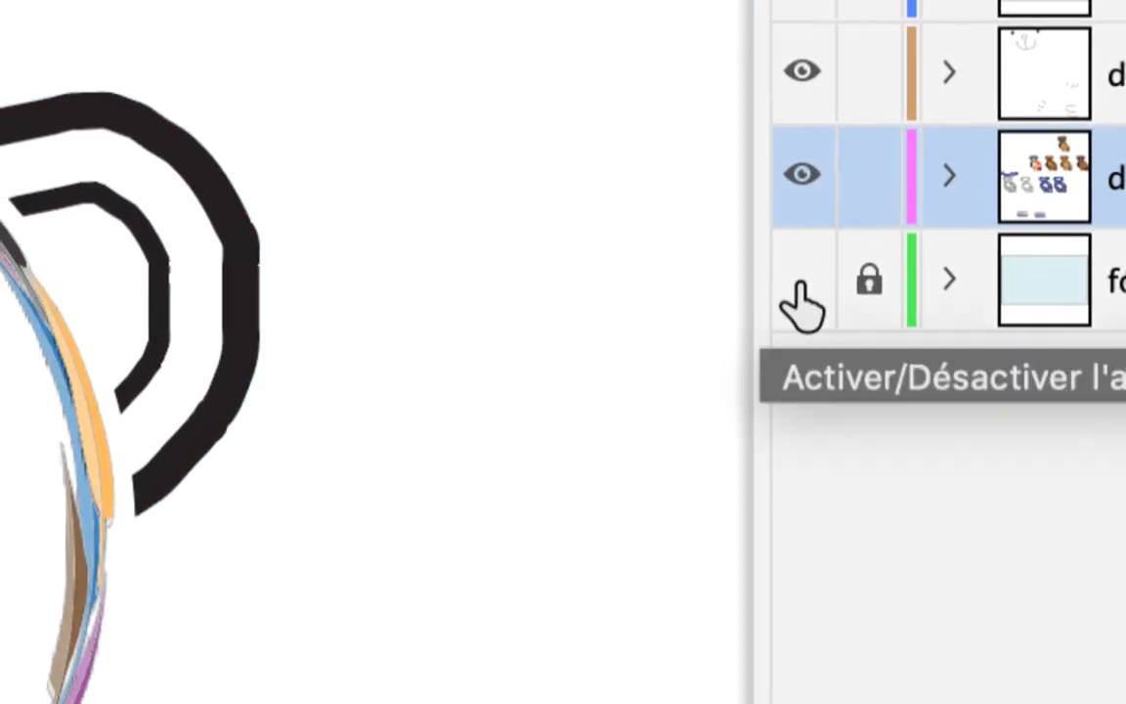
{"action": "left_click", "coordinate": [802, 281]}
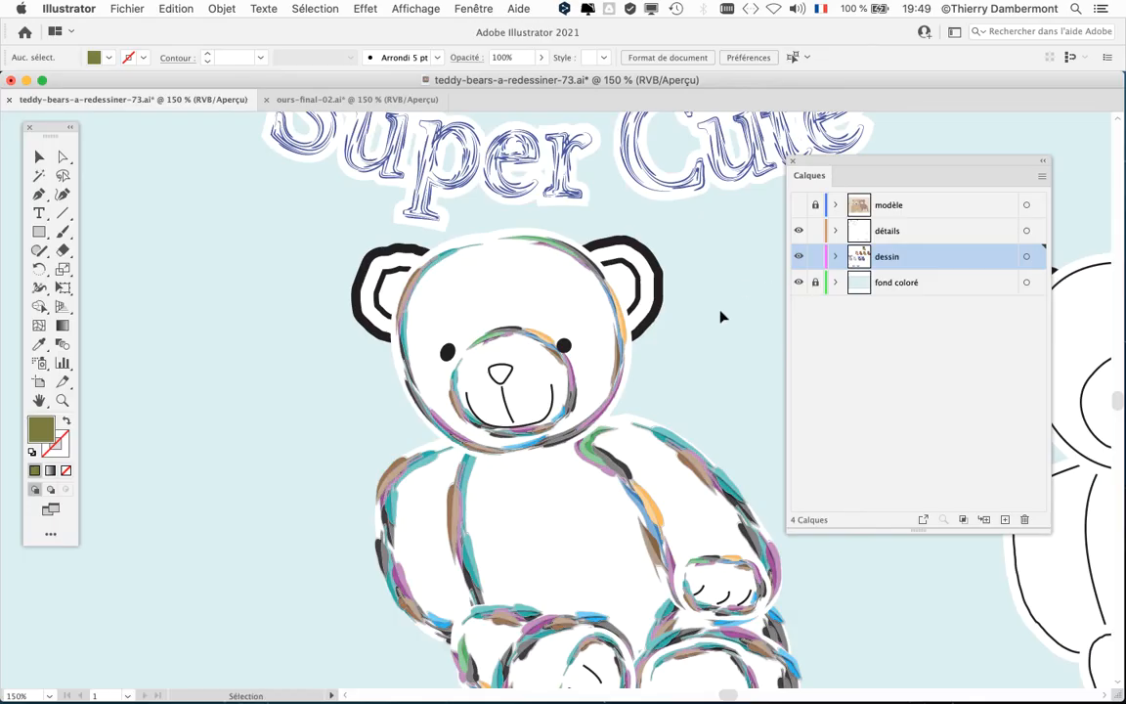
Compare the neighbouring bears and bring the one with plain thin black outlines into close view
{"action": "left_click_drag", "start_coordinate": [690, 447], "coordinate": [321, 345]}
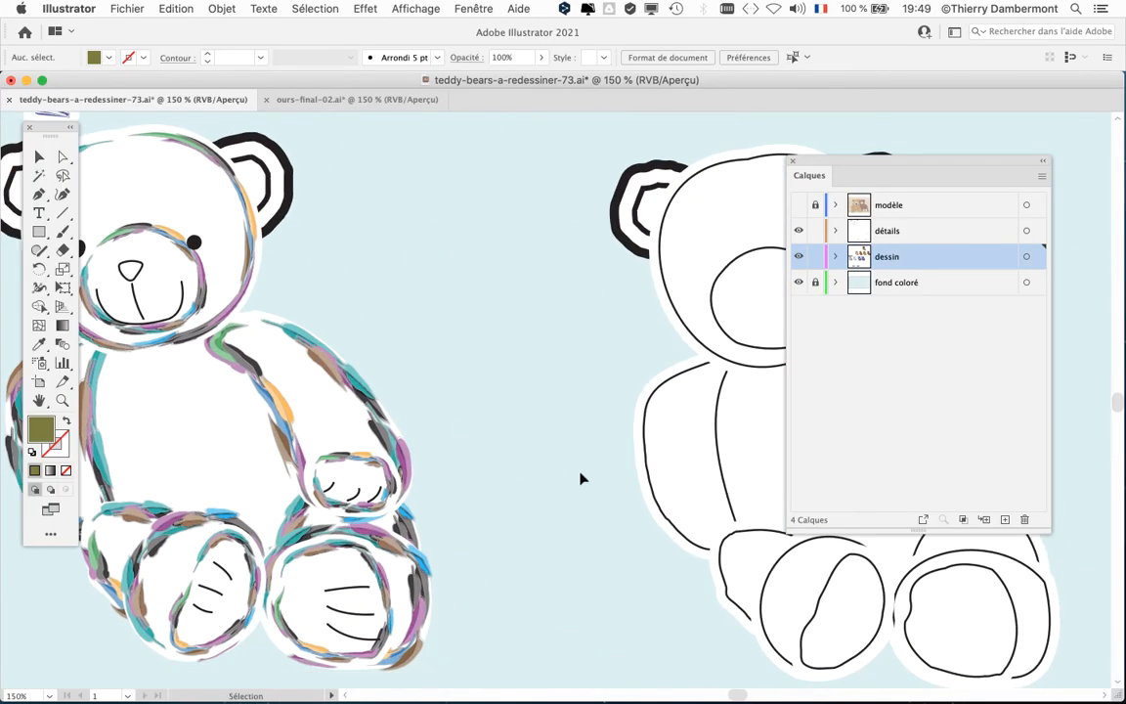
{"action": "scroll", "coordinate": [580, 475], "scroll_direction": "down", "scroll_amount": 2}
{"action": "left_click_drag", "start_coordinate": [537, 502], "coordinate": [334, 459]}
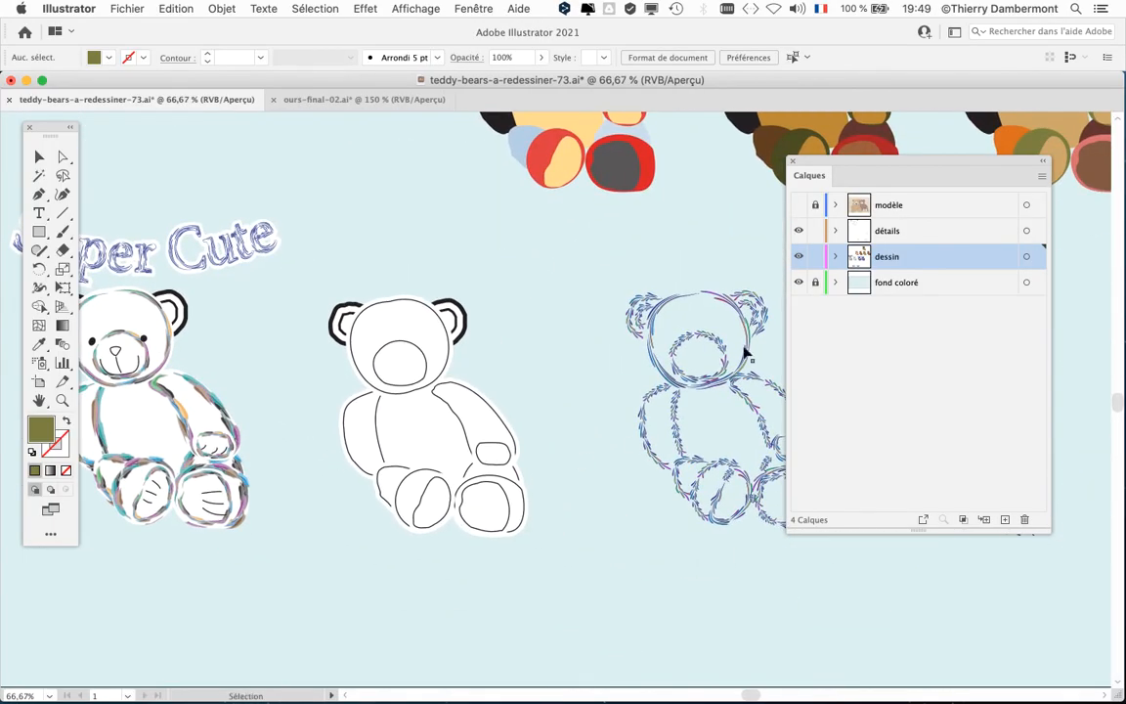
{"action": "scroll", "coordinate": [518, 445], "scroll_direction": "up", "scroll_amount": 2}
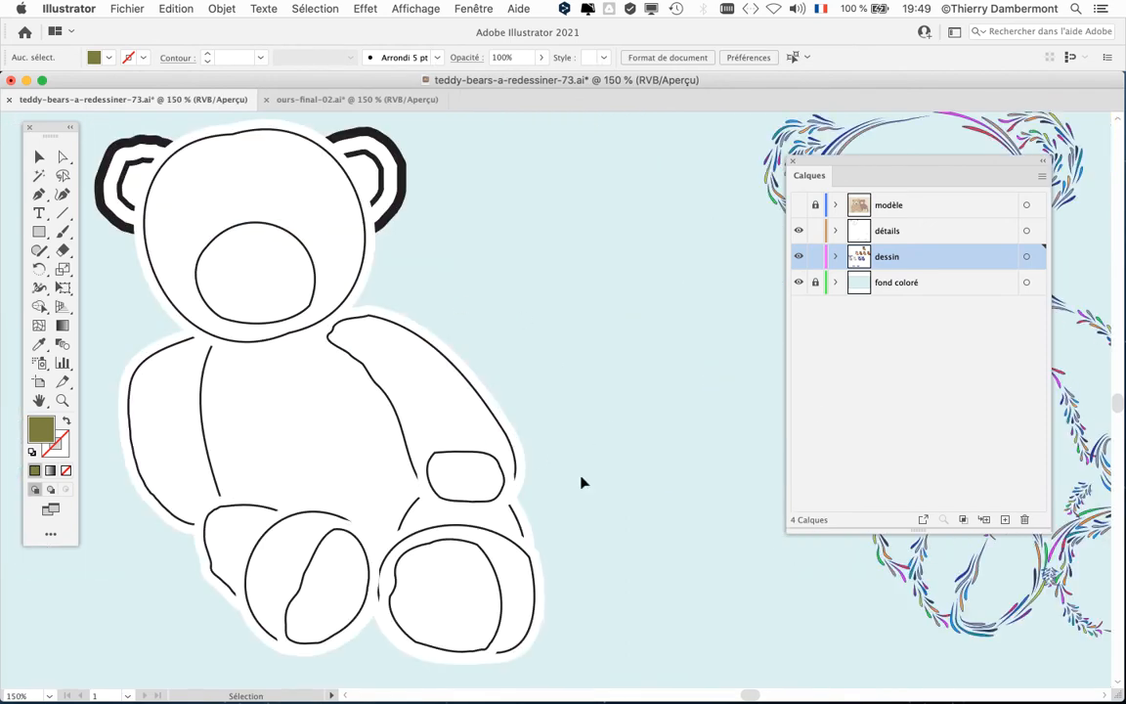
{"action": "left_click_drag", "start_coordinate": [543, 484], "coordinate": [623, 468]}
Select the large arm path of the plain outlined bear and move the Calques panel nearer to it
{"action": "left_click", "coordinate": [485, 354]}
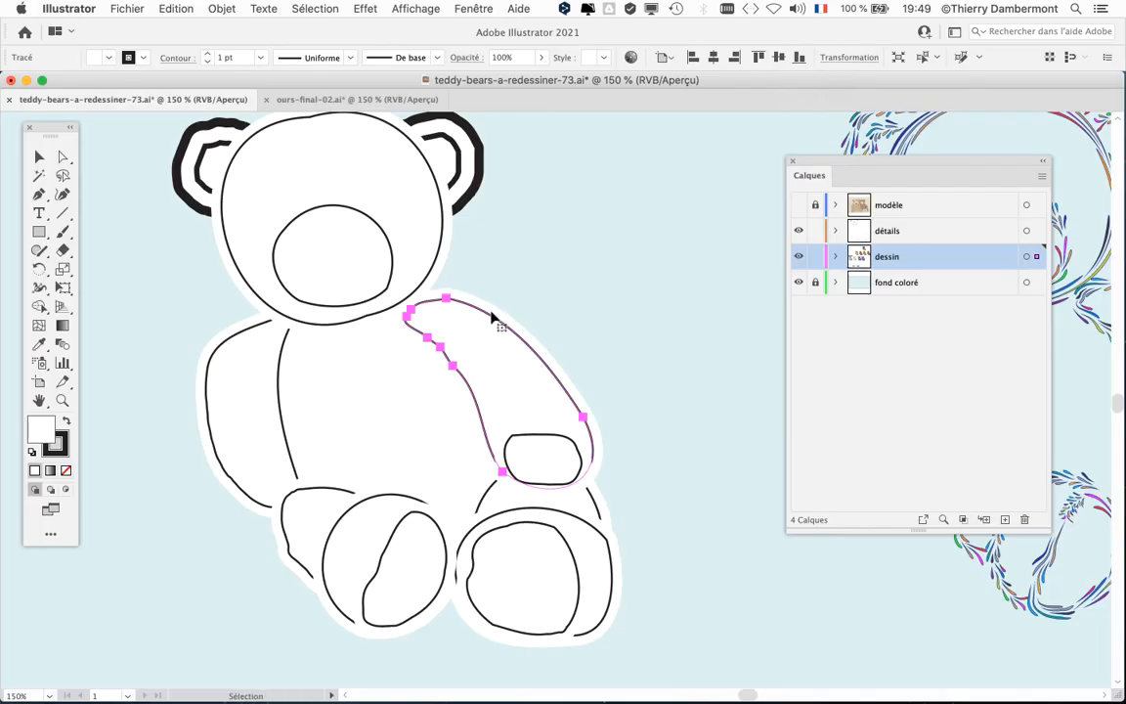
{"action": "key", "text": "space"}
{"action": "left_click_drag", "start_coordinate": [722, 271], "coordinate": [752, 282]}
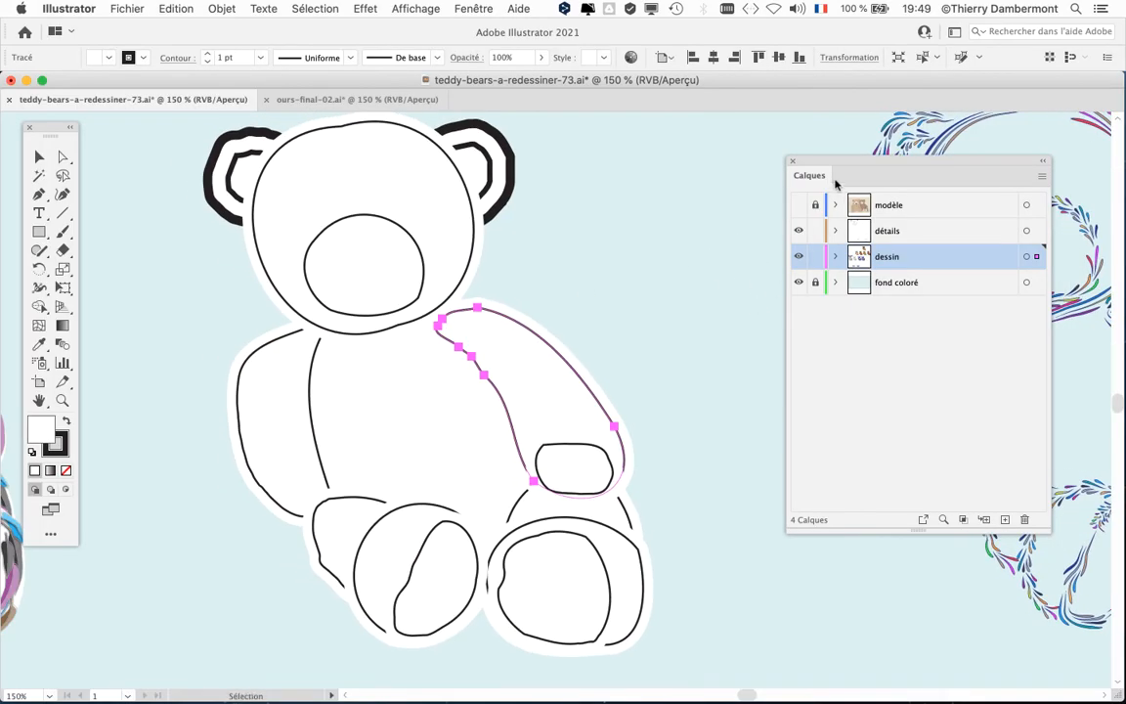
{"action": "left_click_drag", "start_coordinate": [827, 164], "coordinate": [765, 142]}
{"action": "key", "text": "space"}
{"action": "left_click_drag", "start_coordinate": [635, 202], "coordinate": [648, 224]}
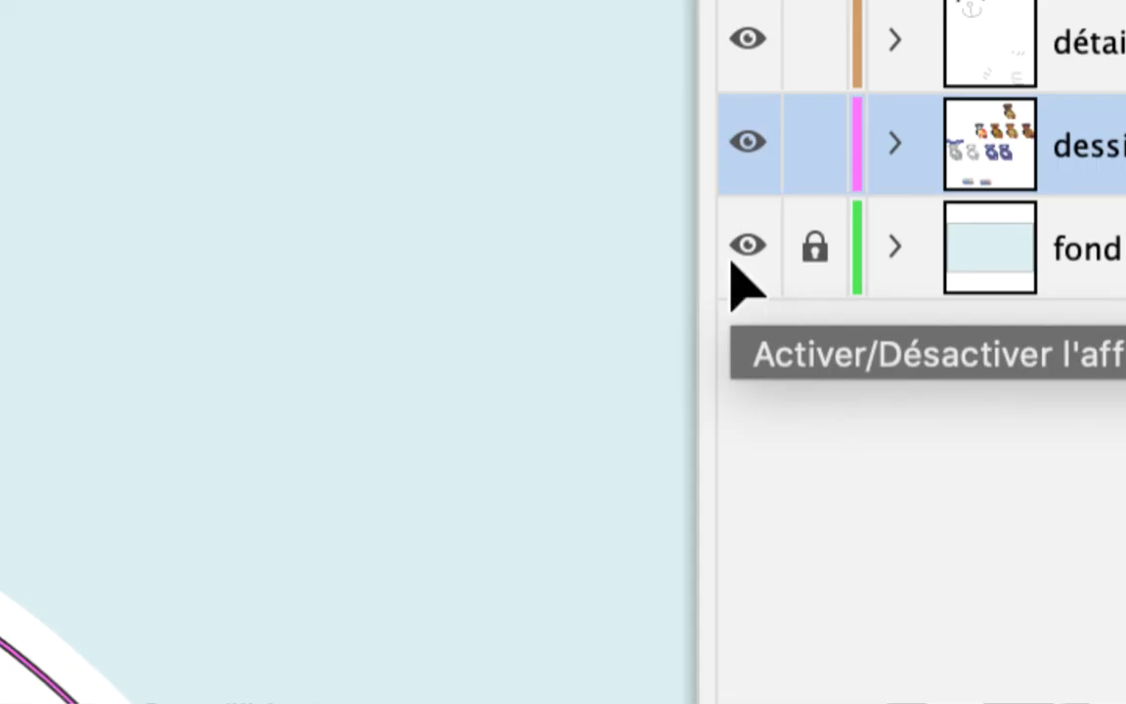
Hide the fond coloré layer, deselect the arm, inspect both outlined bears without the background, and show the layer again
{"action": "left_click", "coordinate": [735, 259]}
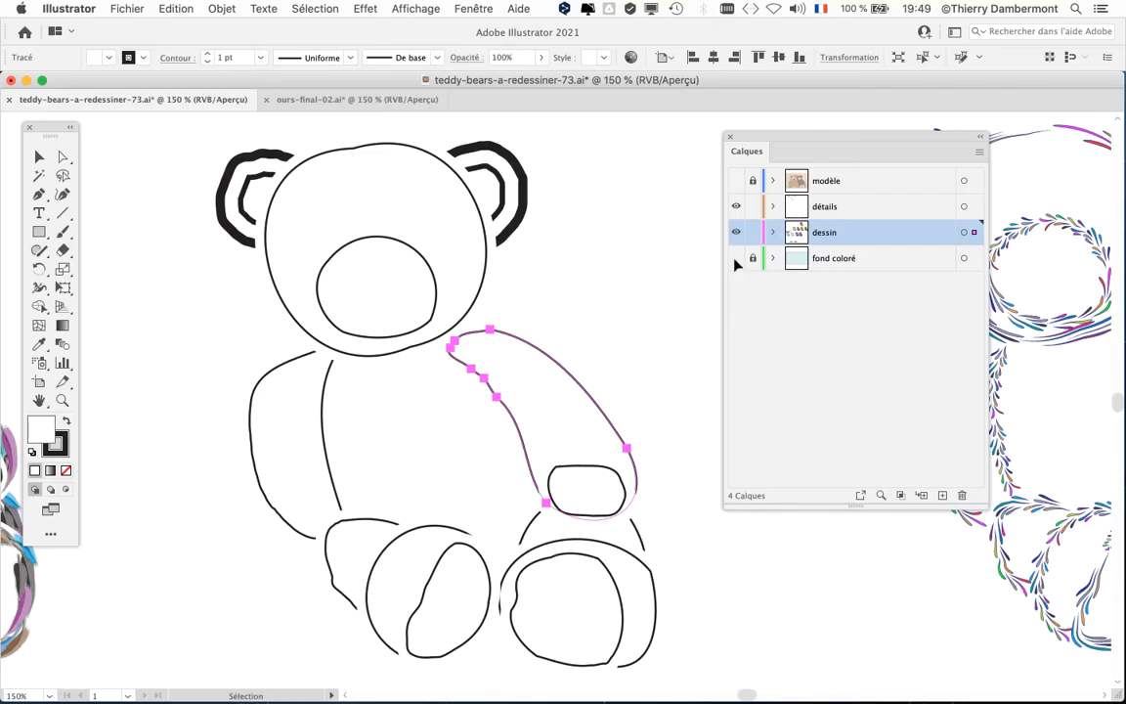
{"action": "left_click", "coordinate": [603, 355]}
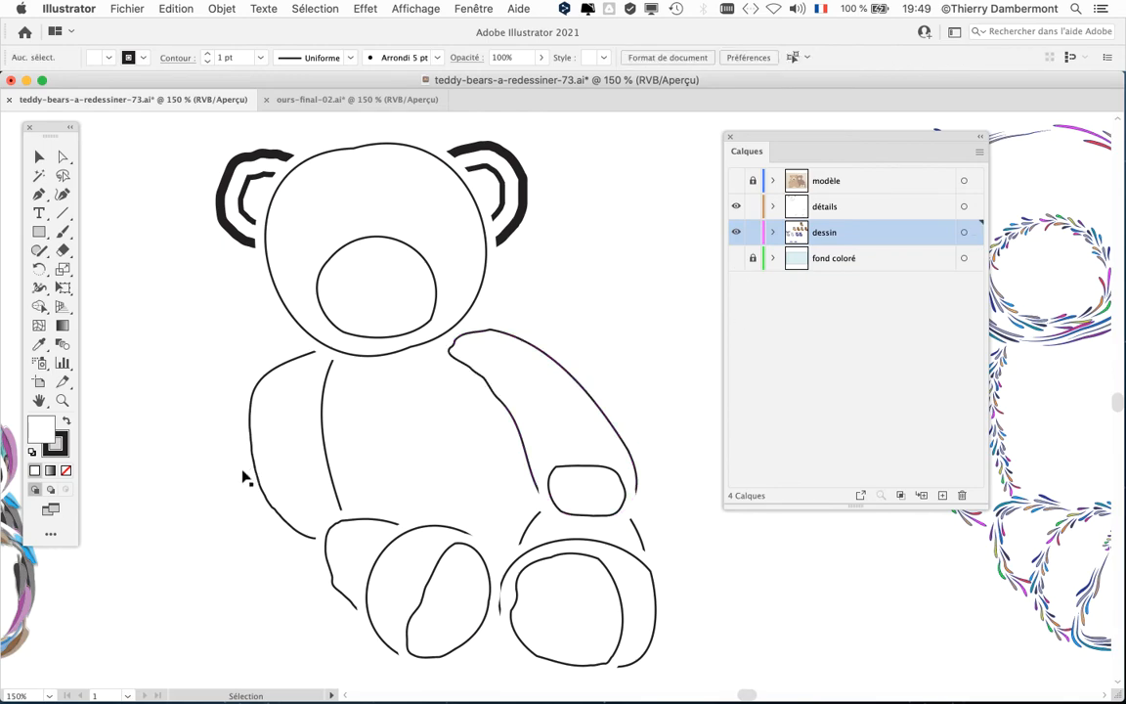
{"action": "left_click_drag", "start_coordinate": [245, 477], "coordinate": [784, 472]}
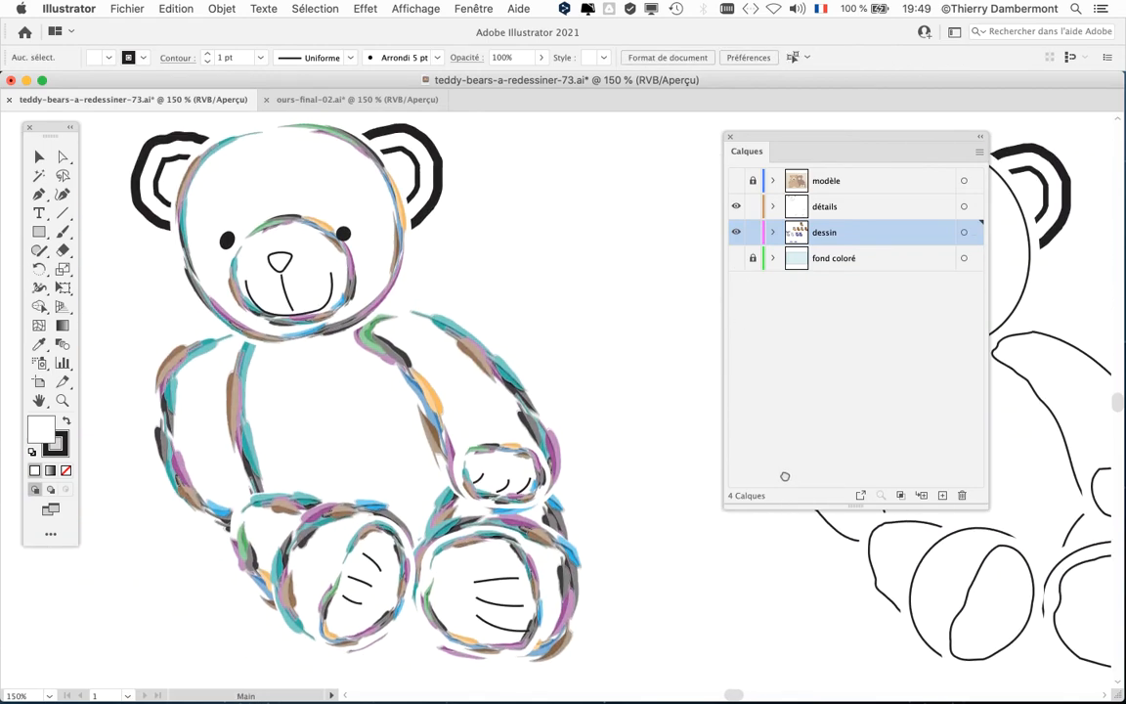
{"action": "left_click", "coordinate": [736, 259]}
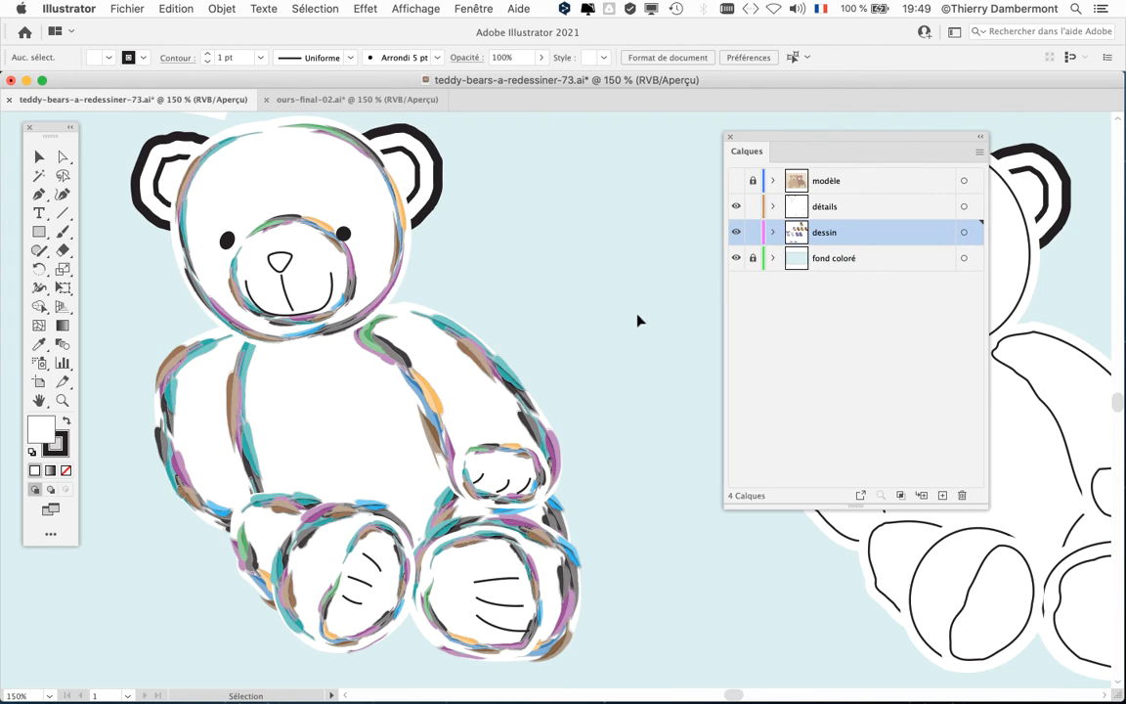
Select the large arm path of the plain outlined bear again and display its Aspect attributes
{"action": "mouse_move", "coordinate": [641, 361]}
{"action": "left_mouse_down"}
{"action": "mouse_move", "coordinate": [294, 447]}
{"action": "mouse_move", "coordinate": [256, 376]}
{"action": "left_mouse_up"}
{"action": "mouse_move", "coordinate": [583, 418]}
{"action": "left_mouse_down"}
{"action": "mouse_move", "coordinate": [461, 390]}
{"action": "mouse_move", "coordinate": [384, 437]}
{"action": "mouse_move", "coordinate": [454, 414]}
{"action": "left_mouse_up"}
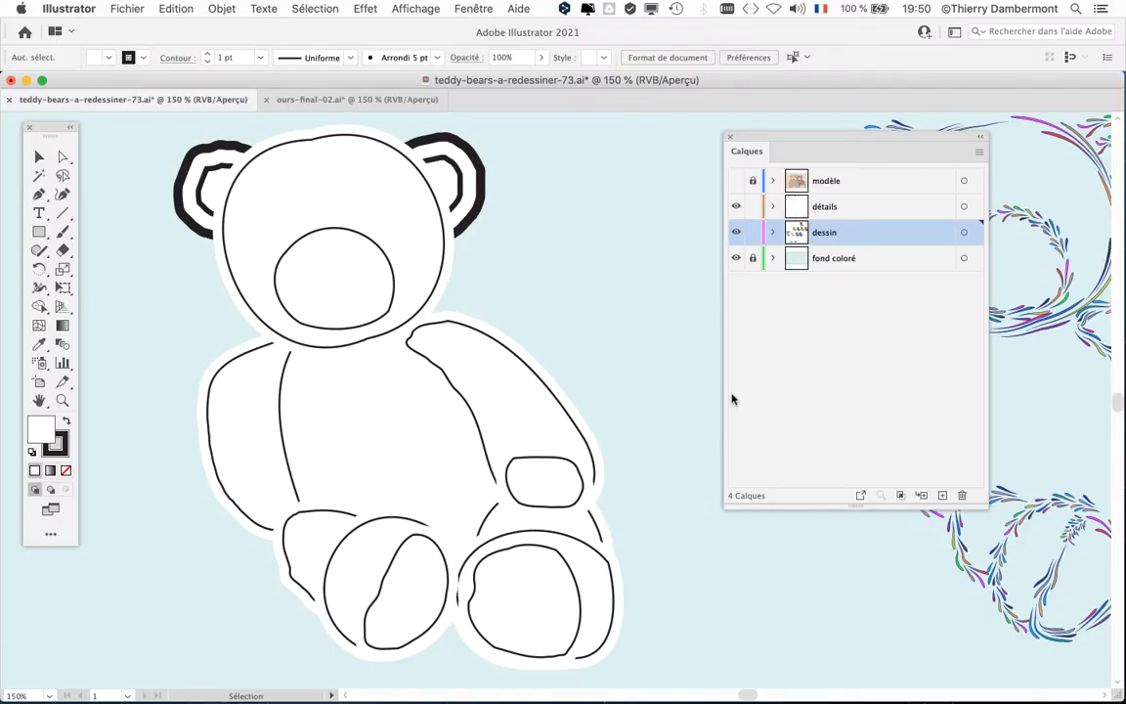
{"action": "left_click", "coordinate": [521, 384]}
{"action": "left_click_drag", "start_coordinate": [523, 390], "coordinate": [322, 394]}
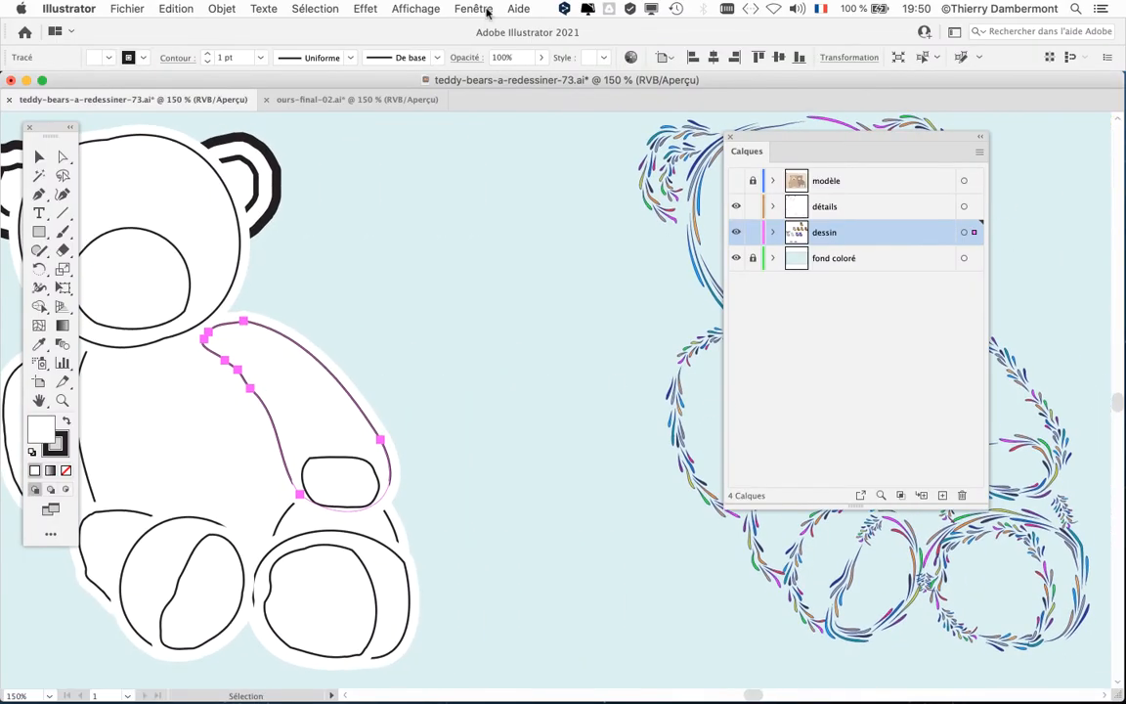
{"action": "left_click", "coordinate": [475, 9]}
{"action": "left_click", "coordinate": [501, 258]}
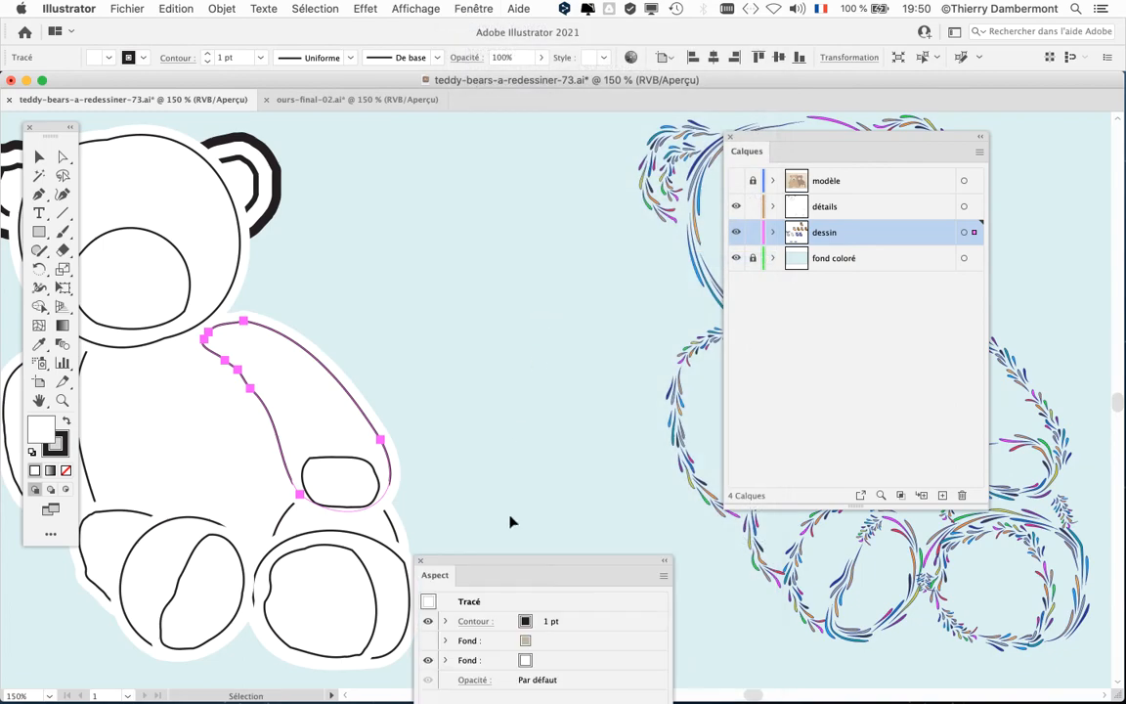
Expand the arm's white fill, inspect the settings of its Décalage effect, and close them without changes
{"action": "left_click_drag", "start_coordinate": [506, 568], "coordinate": [575, 331]}
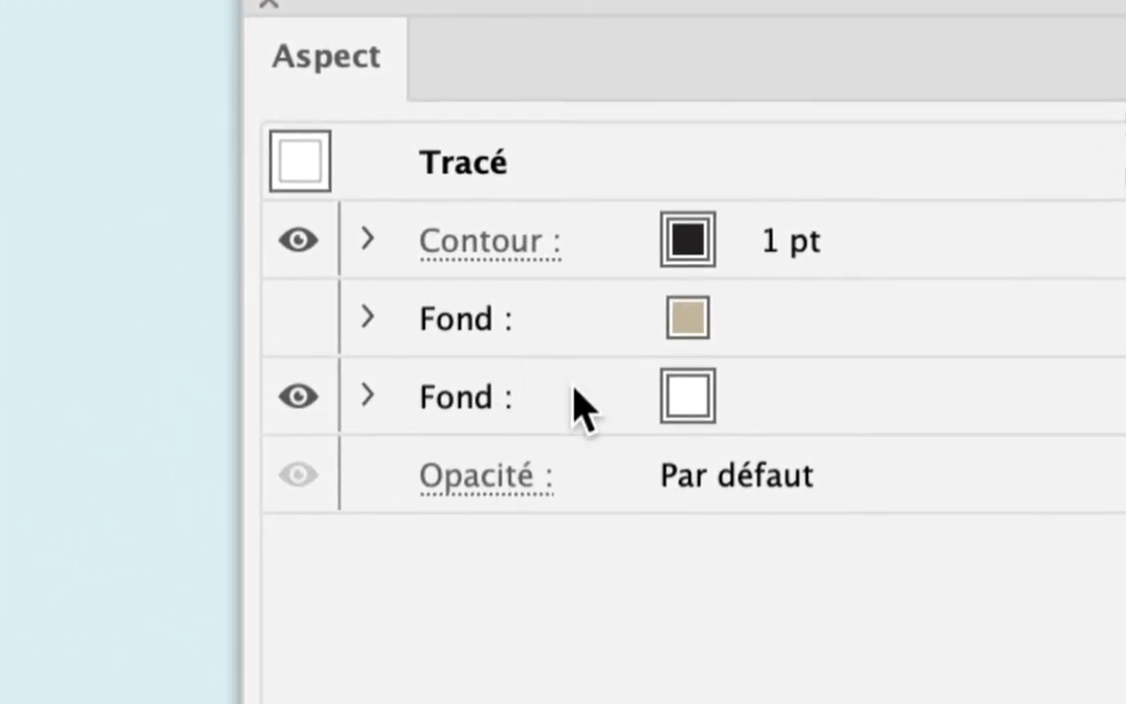
{"action": "left_click", "coordinate": [573, 386]}
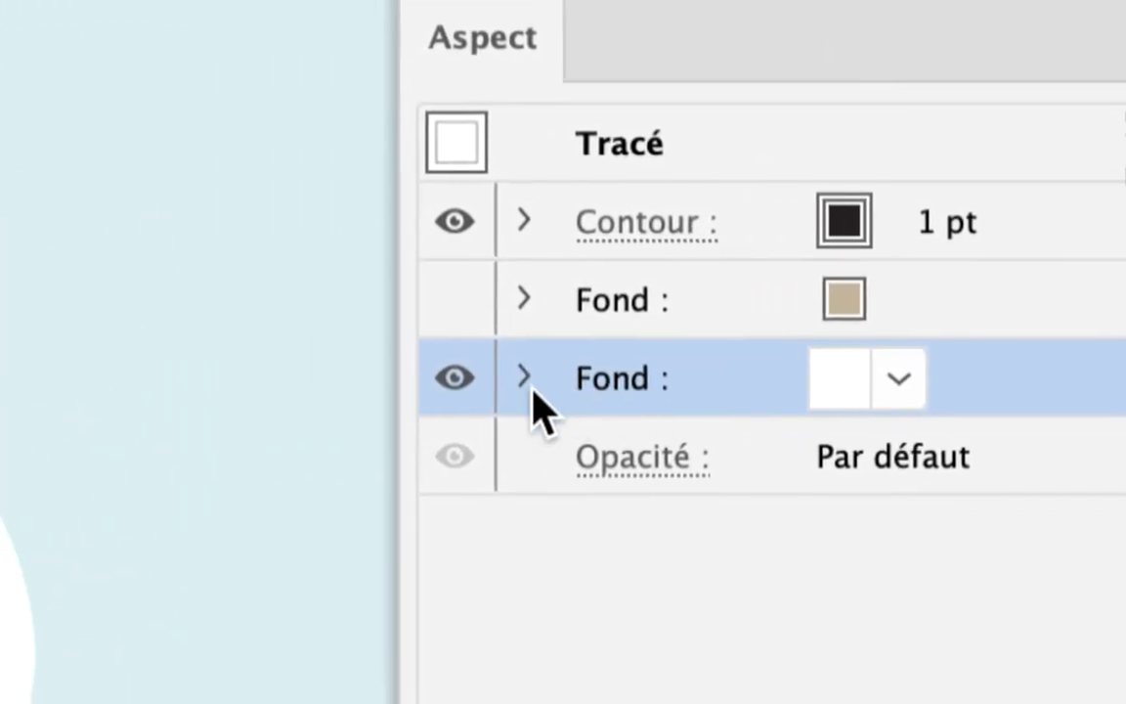
{"action": "left_click", "coordinate": [362, 383]}
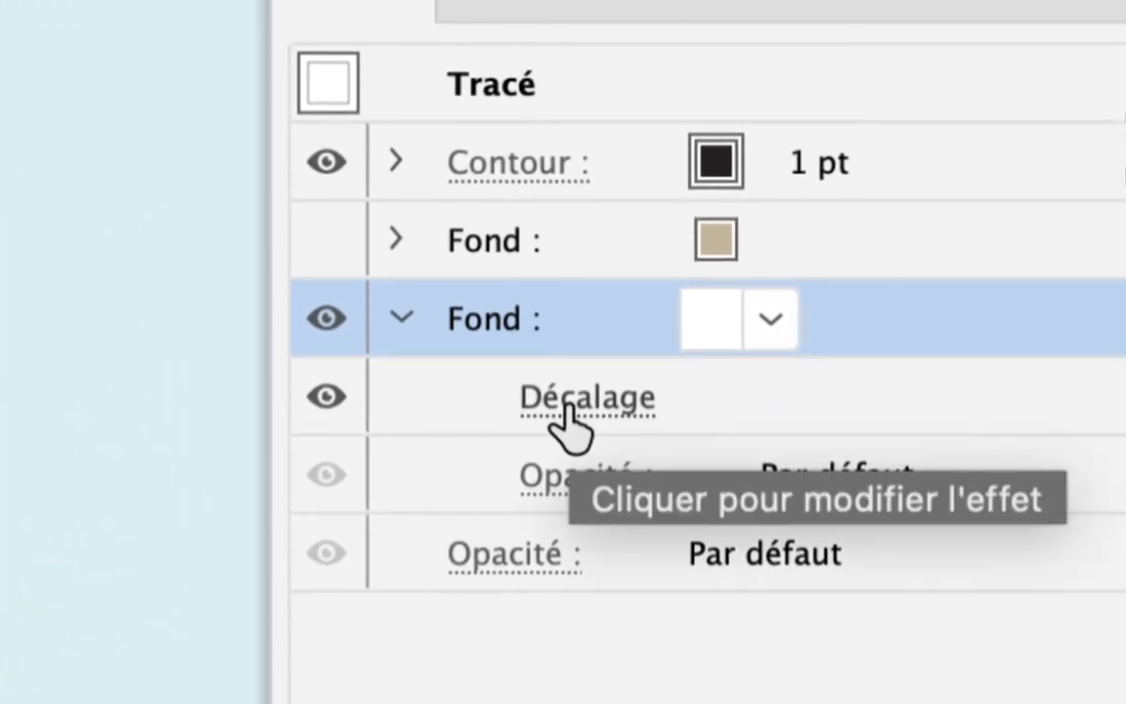
{"action": "left_click", "coordinate": [575, 418]}
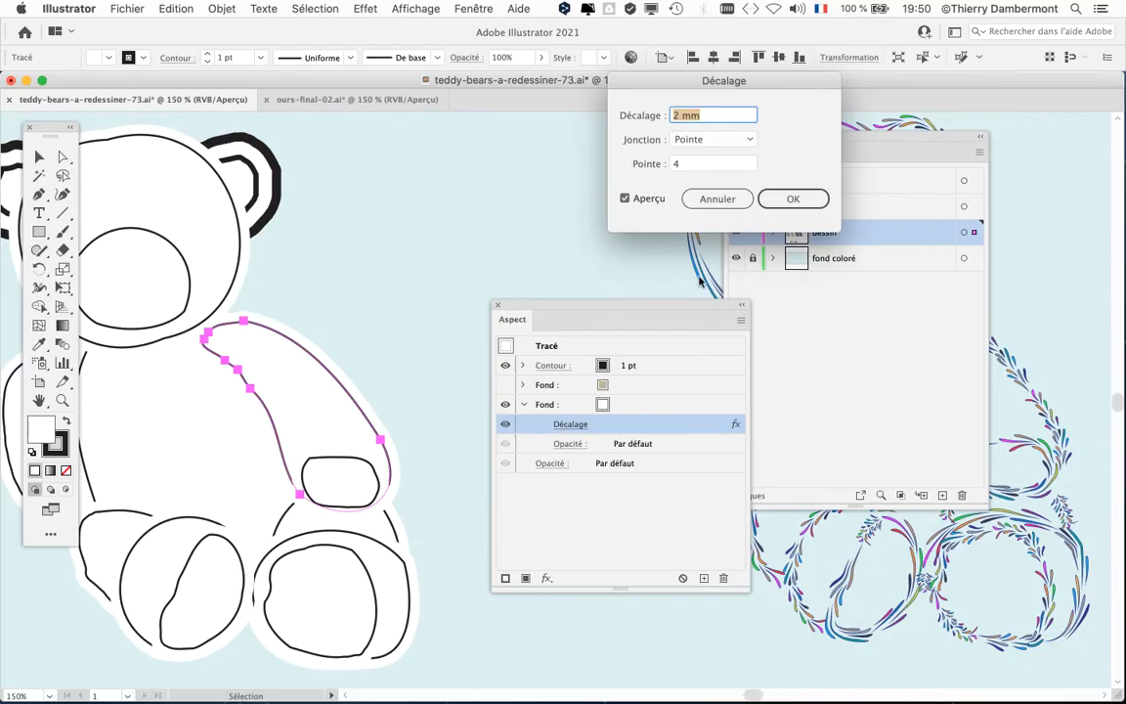
{"action": "left_click_drag", "start_coordinate": [675, 80], "coordinate": [431, 298]}
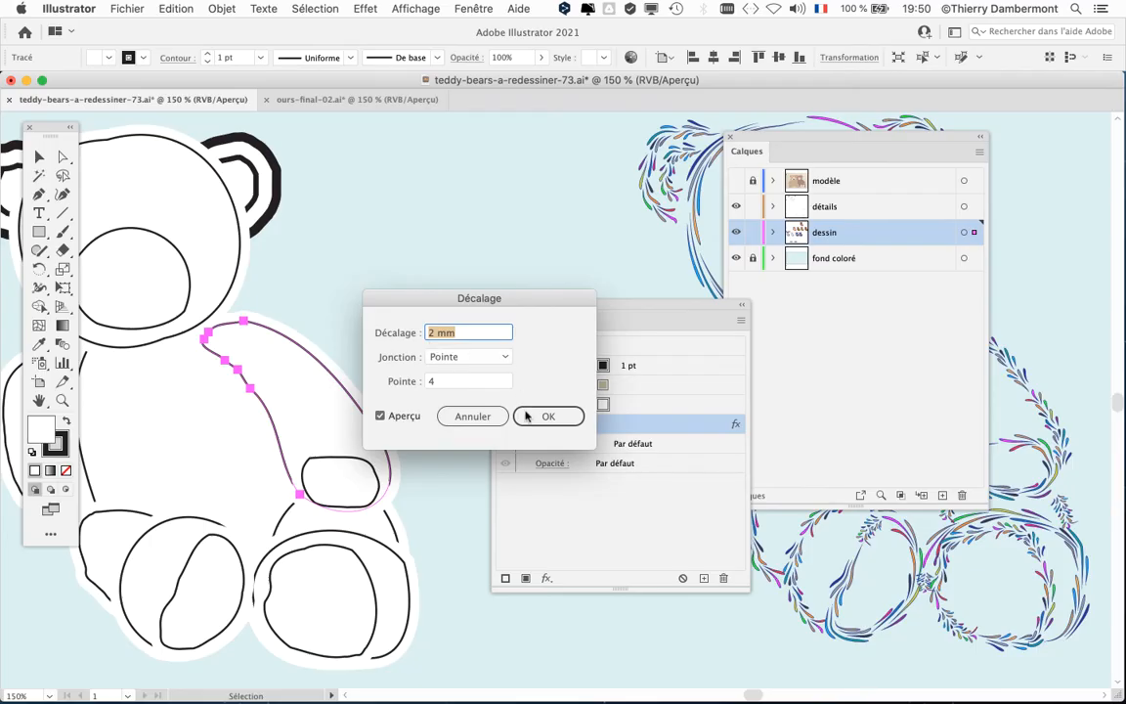
{"action": "left_click", "coordinate": [904, 637]}
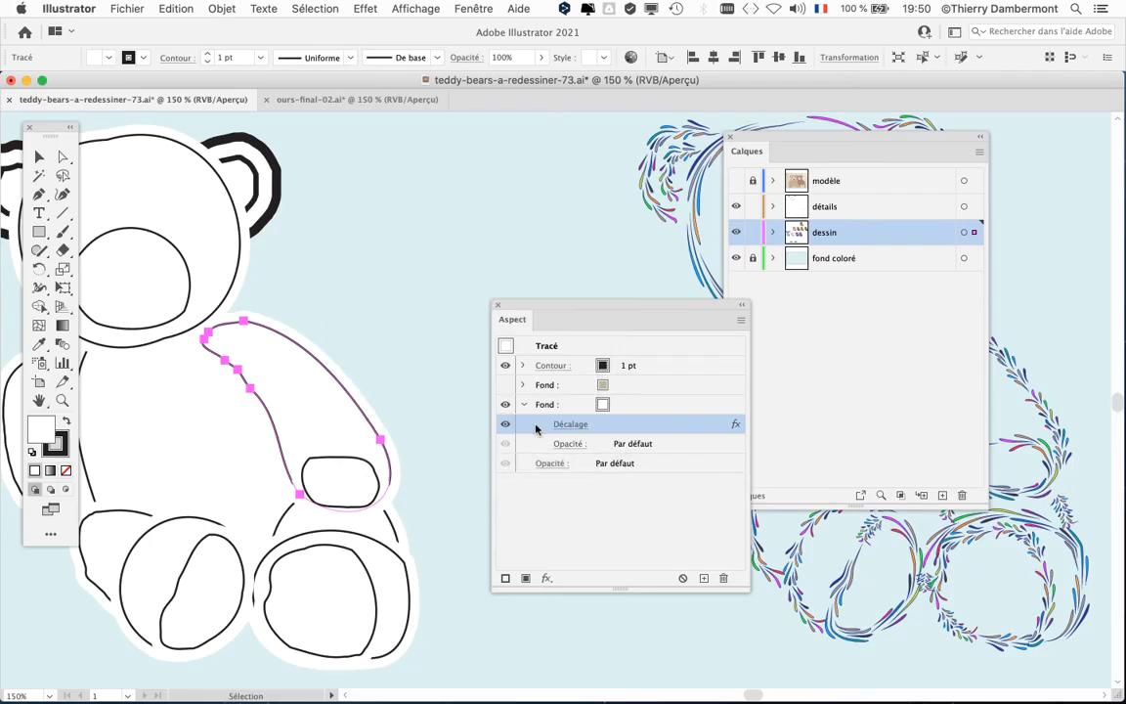
Collapse the white fill's attributes, close the Aspect panel, and deselect the arm path
{"action": "left_click", "coordinate": [524, 403]}
{"action": "left_click", "coordinate": [498, 304]}
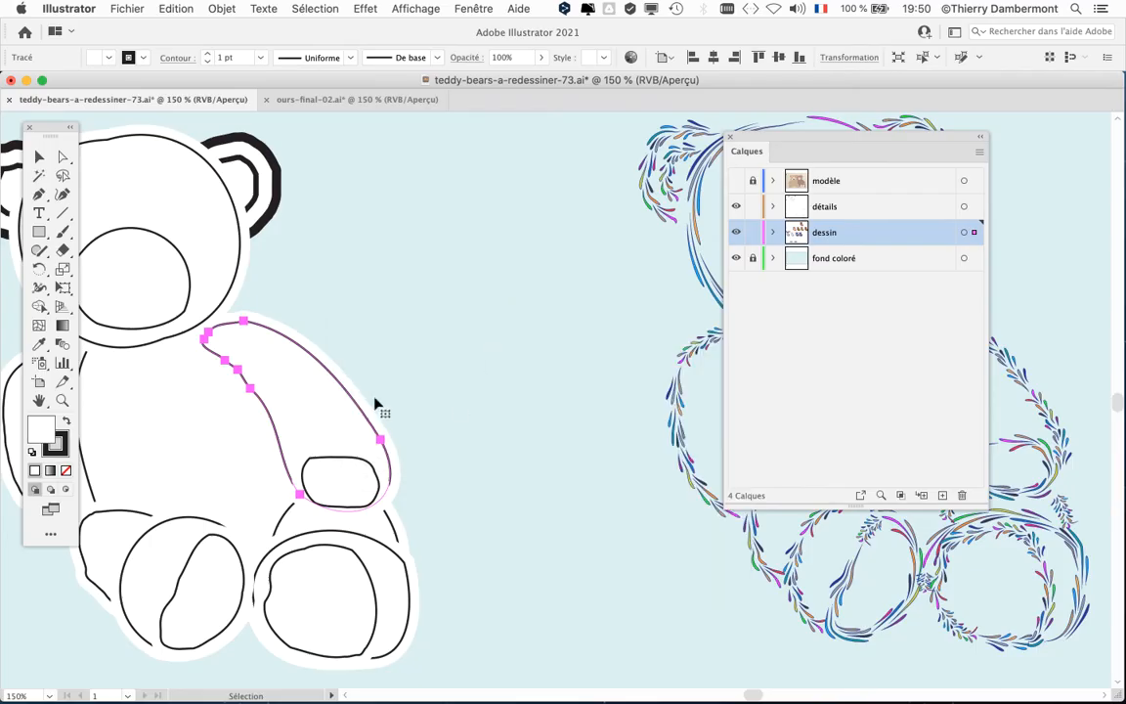
{"action": "left_click", "coordinate": [411, 394]}
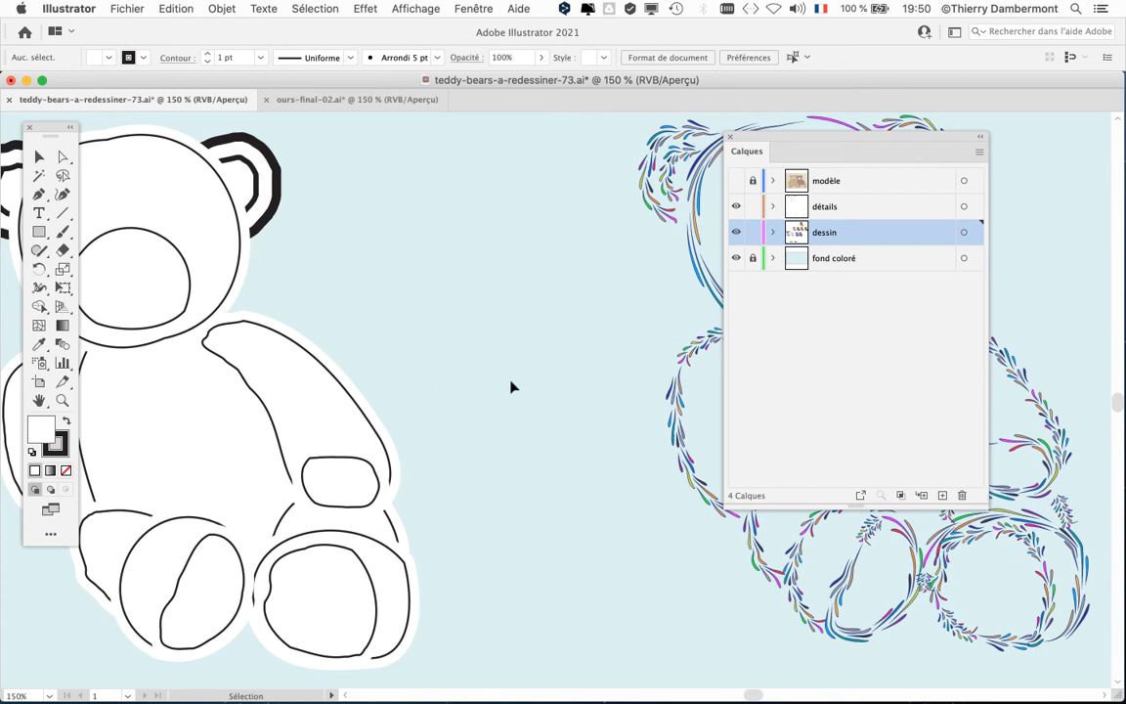
View both outlined bears together at 66.67%, shrinking the Calques panel and moving it off them
{"action": "key", "text": "super+1"}
{"action": "key", "text": "super+minus"}
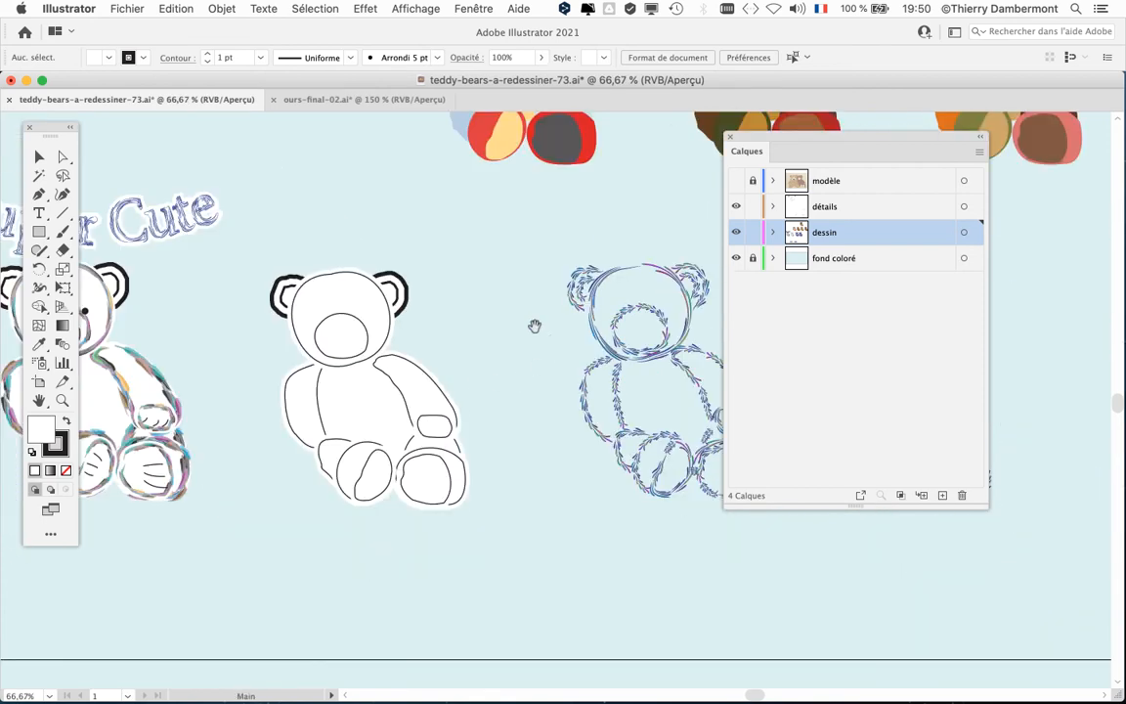
{"action": "left_click_drag", "start_coordinate": [535, 326], "coordinate": [608, 370]}
{"action": "left_click_drag", "start_coordinate": [764, 142], "coordinate": [901, 246]}
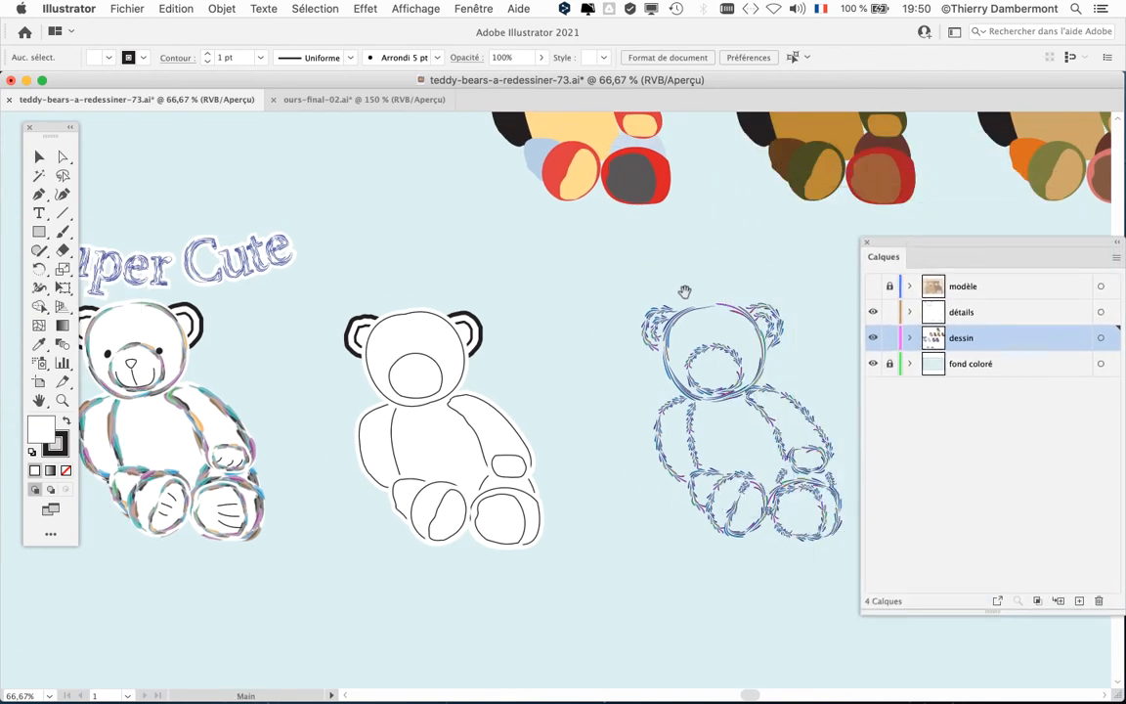
{"action": "left_click_drag", "start_coordinate": [683, 294], "coordinate": [761, 261]}
{"action": "left_click_drag", "start_coordinate": [895, 244], "coordinate": [817, 138]}
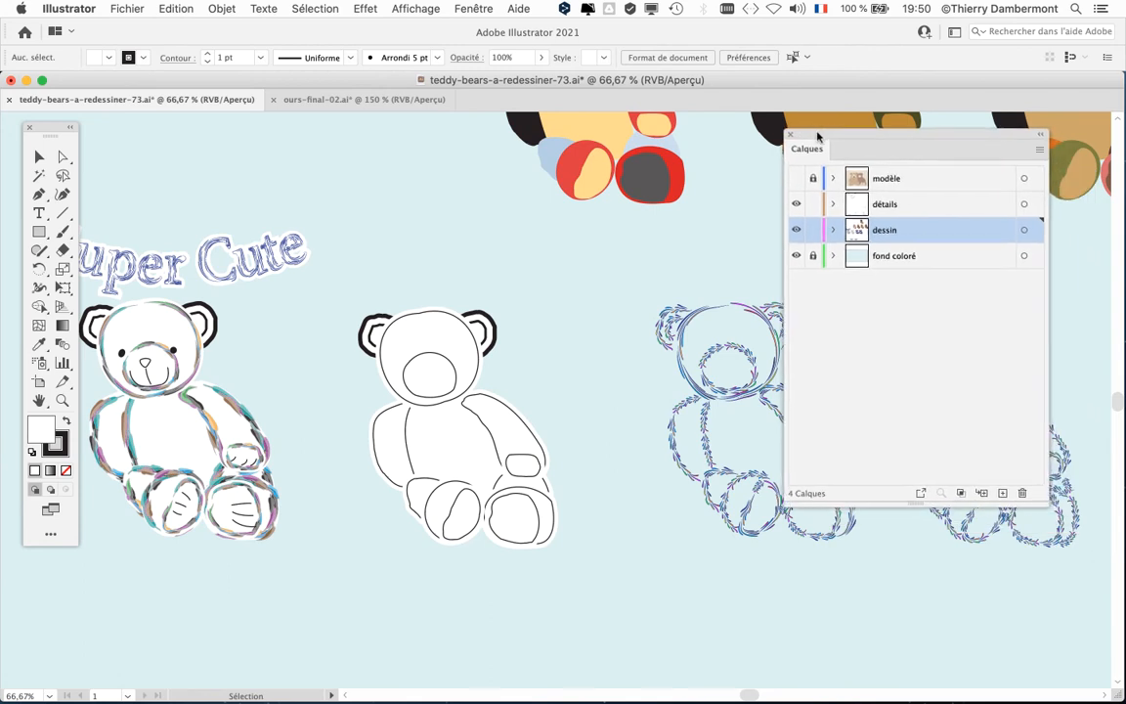
{"action": "left_click_drag", "start_coordinate": [1036, 510], "coordinate": [981, 336]}
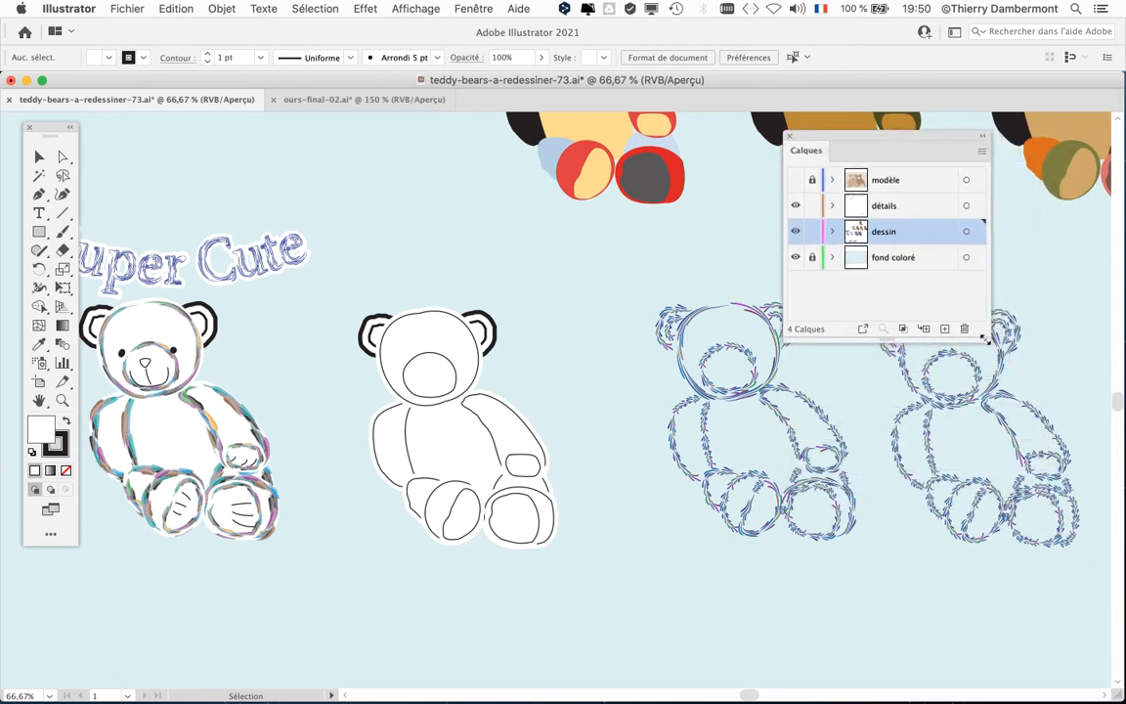
{"action": "left_click_drag", "start_coordinate": [873, 142], "coordinate": [707, 256]}
Examine the flat-coloured bears and the textured bear above the outlined versions, keeping the Calques panel out of the way
{"action": "key", "text": "space"}
{"action": "left_click_drag", "start_coordinate": [467, 300], "coordinate": [403, 516]}
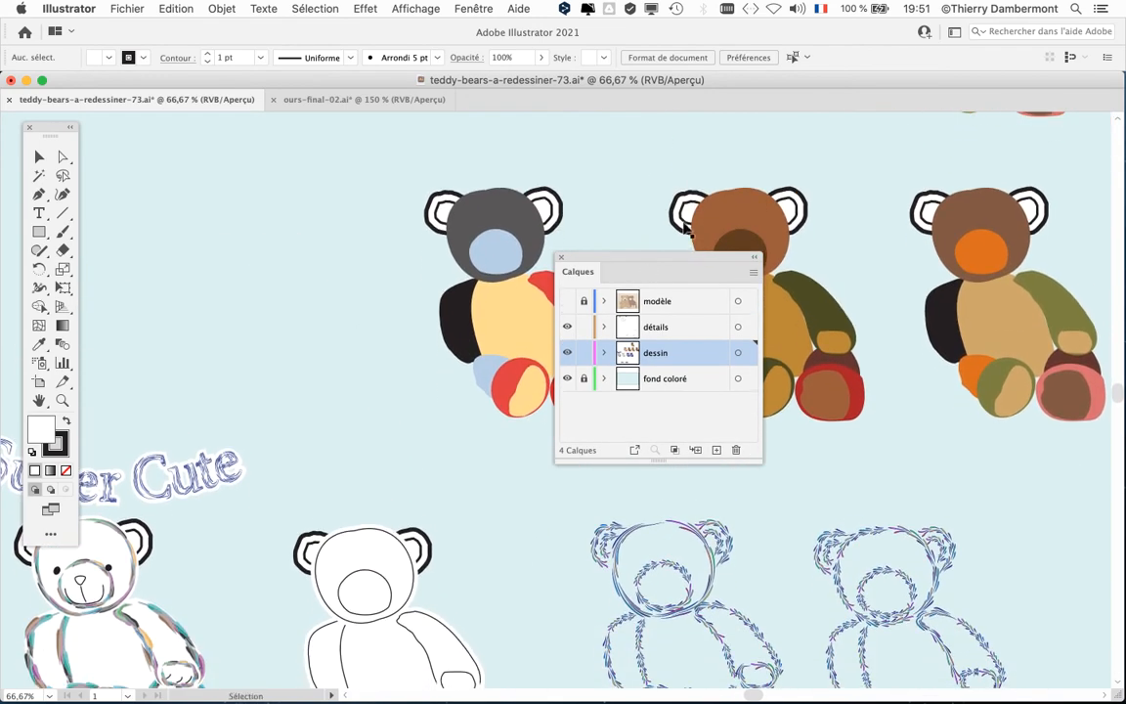
{"action": "left_click_drag", "start_coordinate": [671, 258], "coordinate": [636, 566]}
{"action": "key", "text": "space"}
{"action": "left_click_drag", "start_coordinate": [702, 397], "coordinate": [579, 624]}
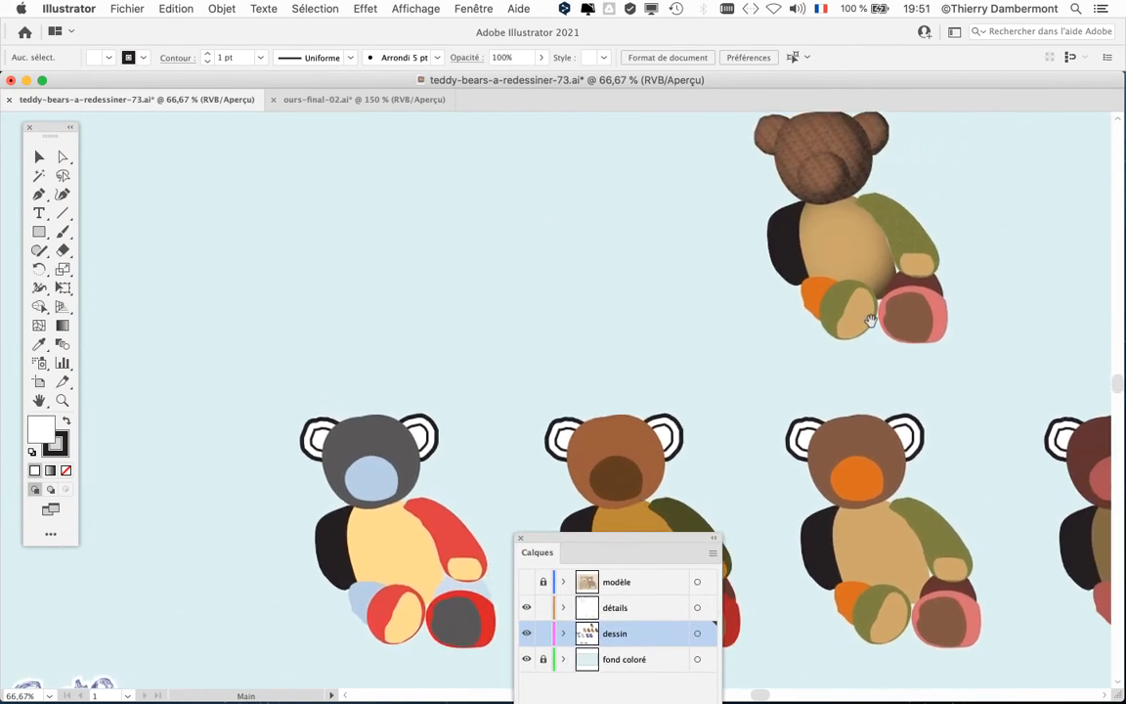
{"action": "left_click_drag", "start_coordinate": [870, 322], "coordinate": [1024, 160]}
{"action": "left_click_drag", "start_coordinate": [821, 335], "coordinate": [916, 153]}
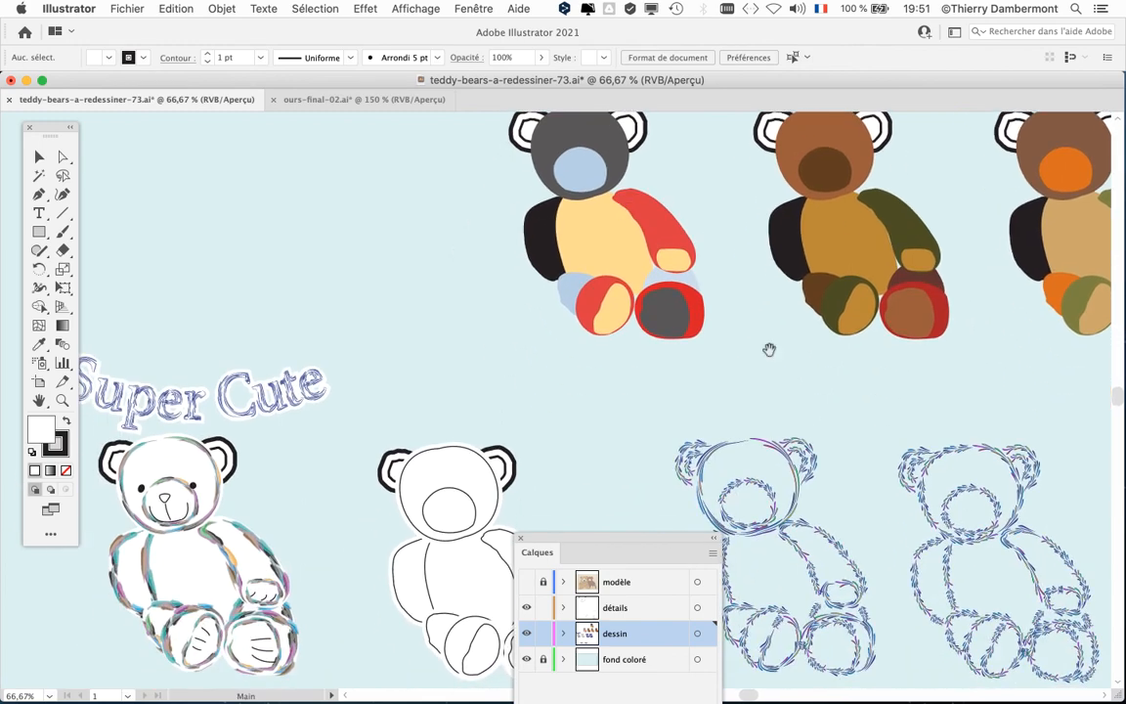
{"action": "left_click_drag", "start_coordinate": [648, 538], "coordinate": [706, 378]}
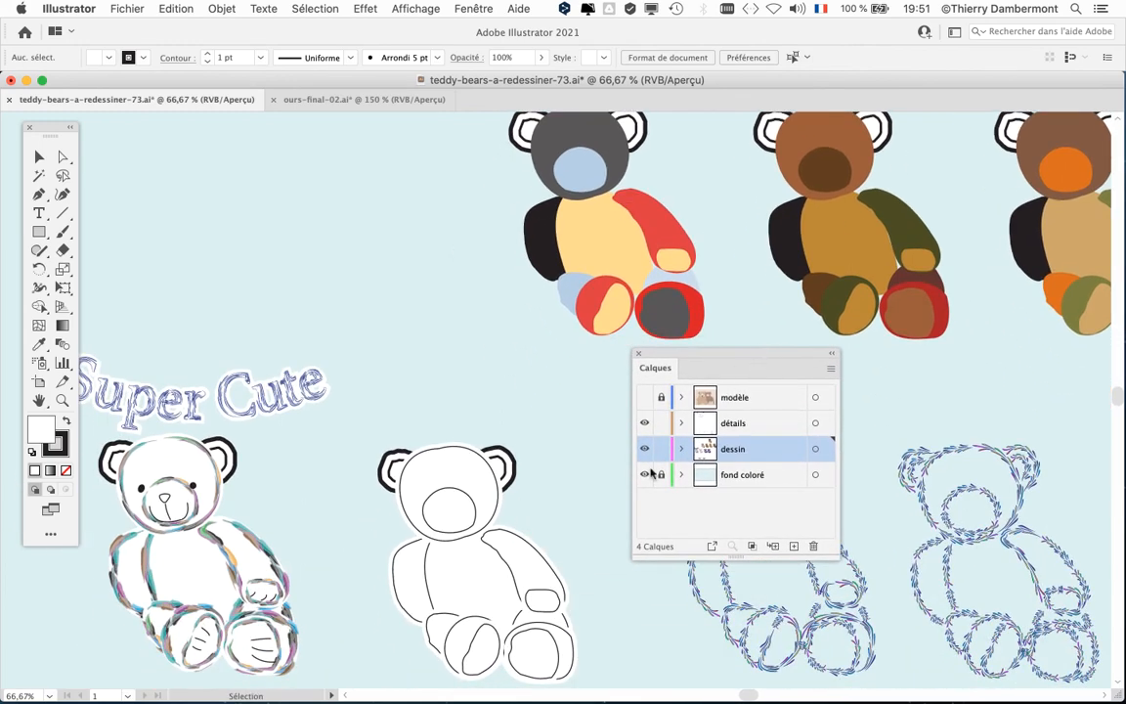
{"action": "key", "text": "space"}
{"action": "left_click_drag", "start_coordinate": [595, 495], "coordinate": [668, 441]}
{"action": "left_click_drag", "start_coordinate": [602, 473], "coordinate": [563, 420]}
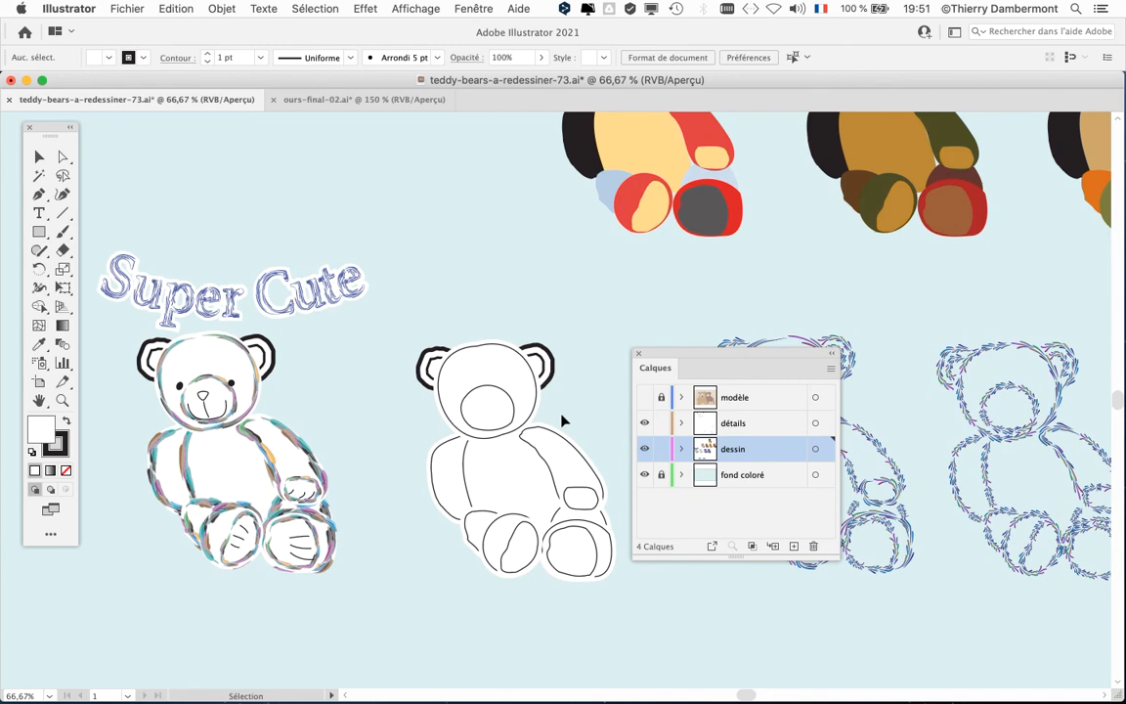
Switch to Finder, look through the numbered teddy-bears-a-redessiner files in the teddy bear 19 folder, close the window and return to Illustrator
{"action": "key", "text": "super+Tab"}
{"action": "left_click", "coordinate": [313, 374]}
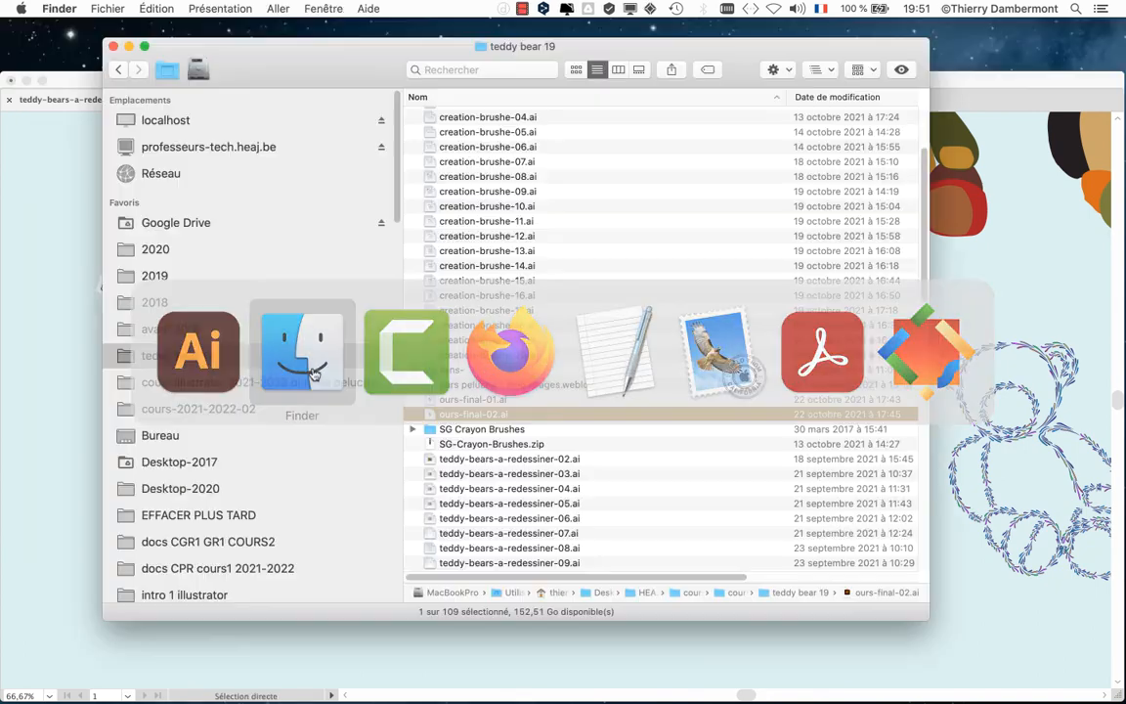
{"action": "scroll", "coordinate": [552, 411], "scroll_direction": "down", "scroll_amount": 10}
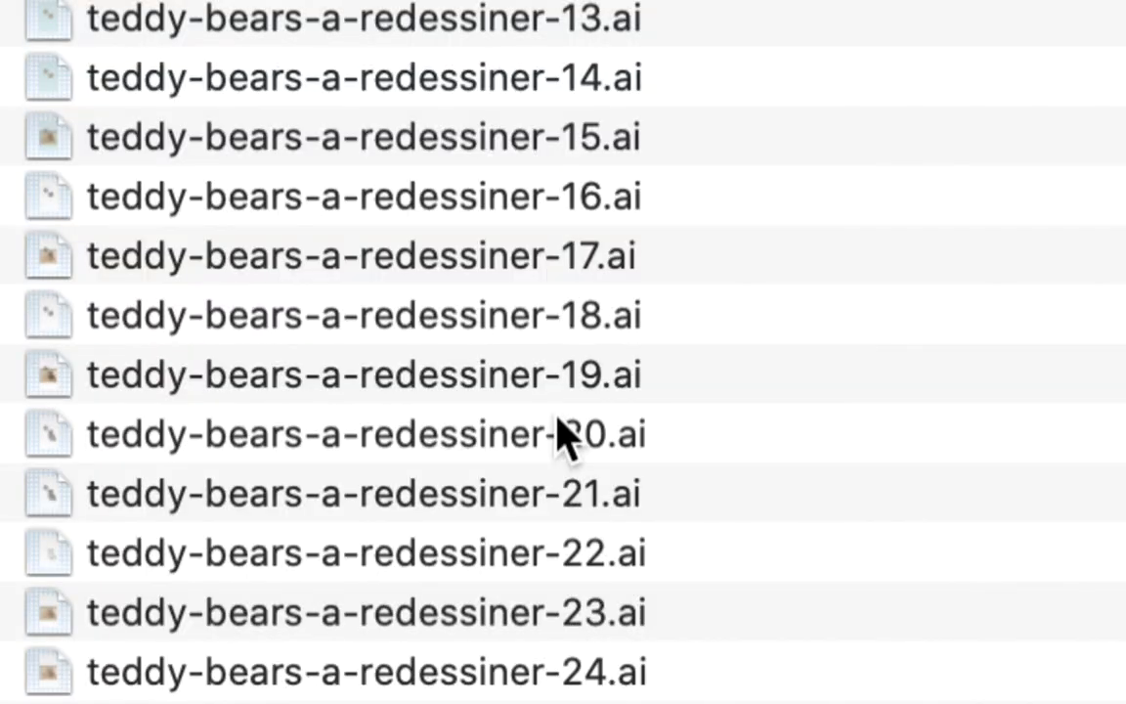
{"action": "scroll", "coordinate": [558, 420], "scroll_direction": "down", "scroll_amount": 3}
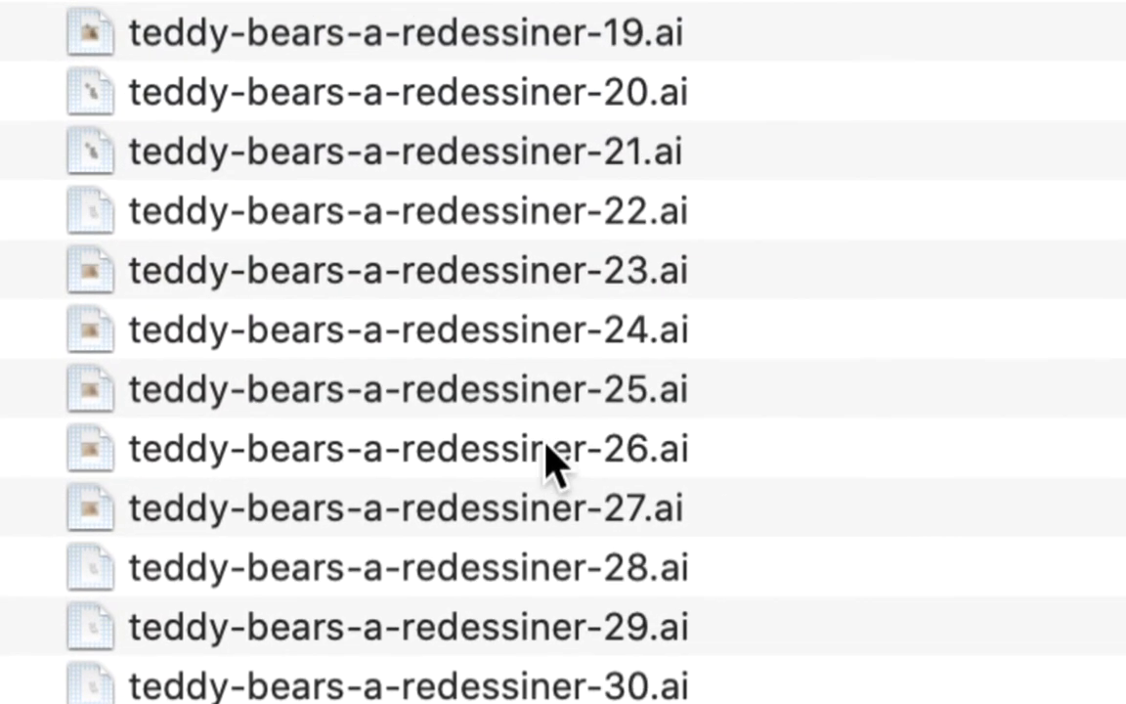
{"action": "scroll", "coordinate": [546, 445], "scroll_direction": "down", "scroll_amount": 8}
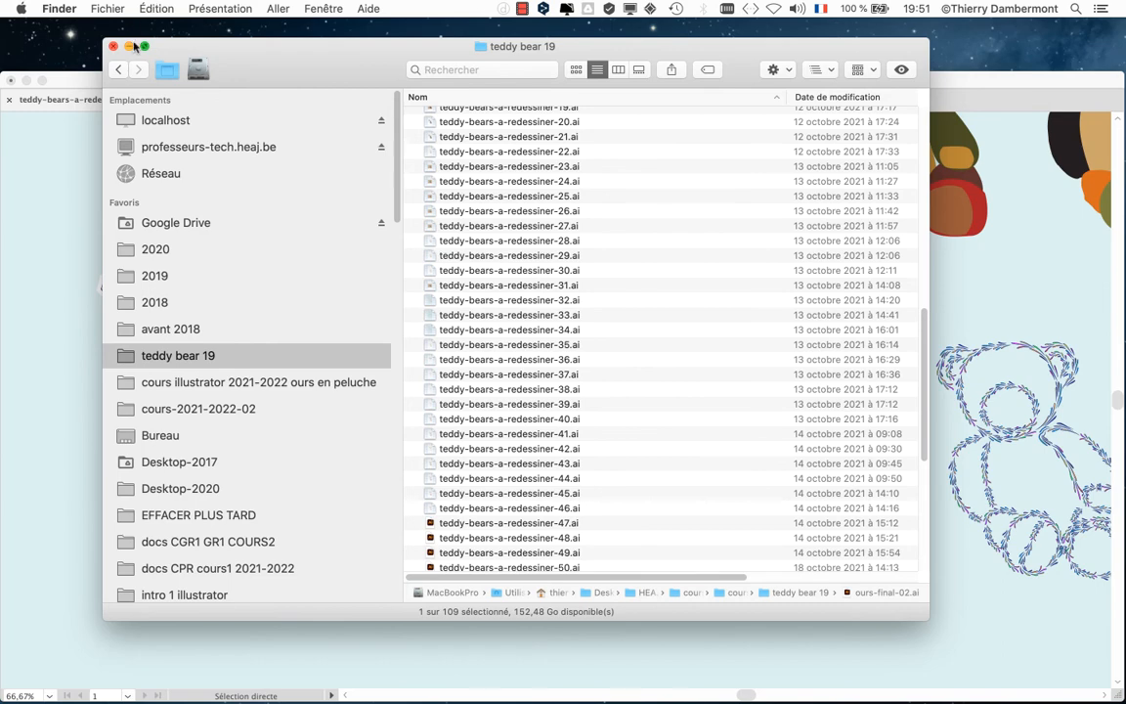
{"action": "left_click", "coordinate": [114, 46]}
{"action": "left_click", "coordinate": [144, 82]}
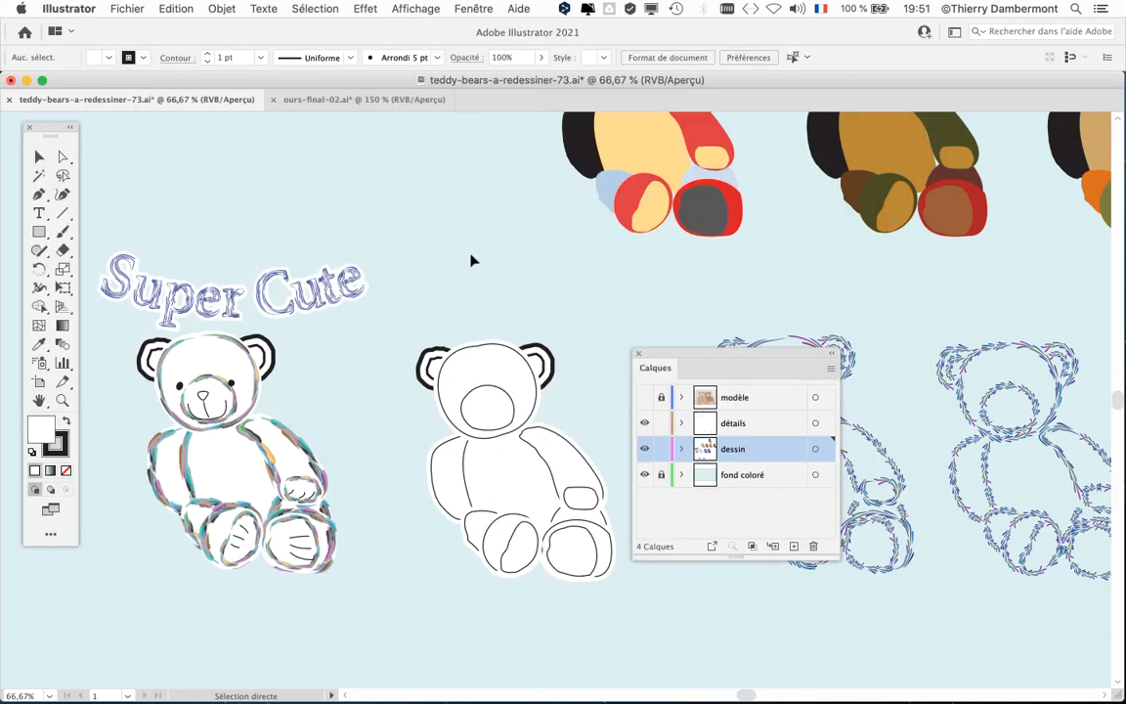
View all the bear versions on the artboard together at 33.33%, with the Calques panel moved aside
{"action": "left_click_drag", "start_coordinate": [718, 380], "coordinate": [873, 407]}
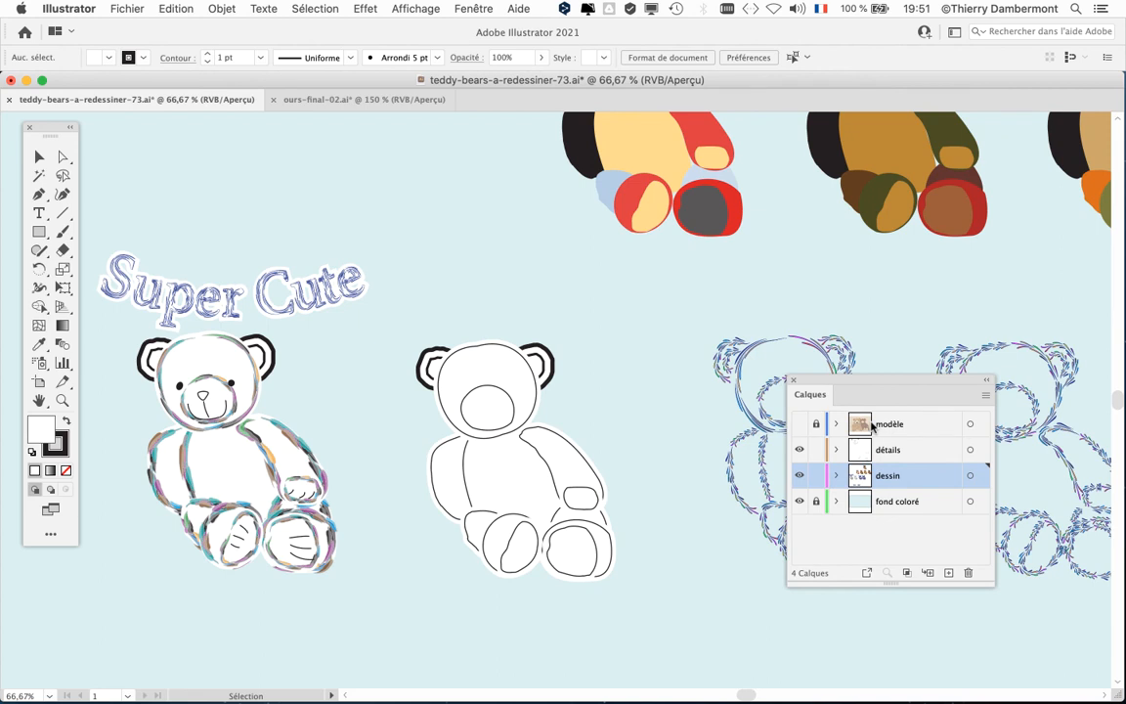
{"action": "scroll", "coordinate": [591, 422], "scroll_direction": "down", "scroll_amount": 2}
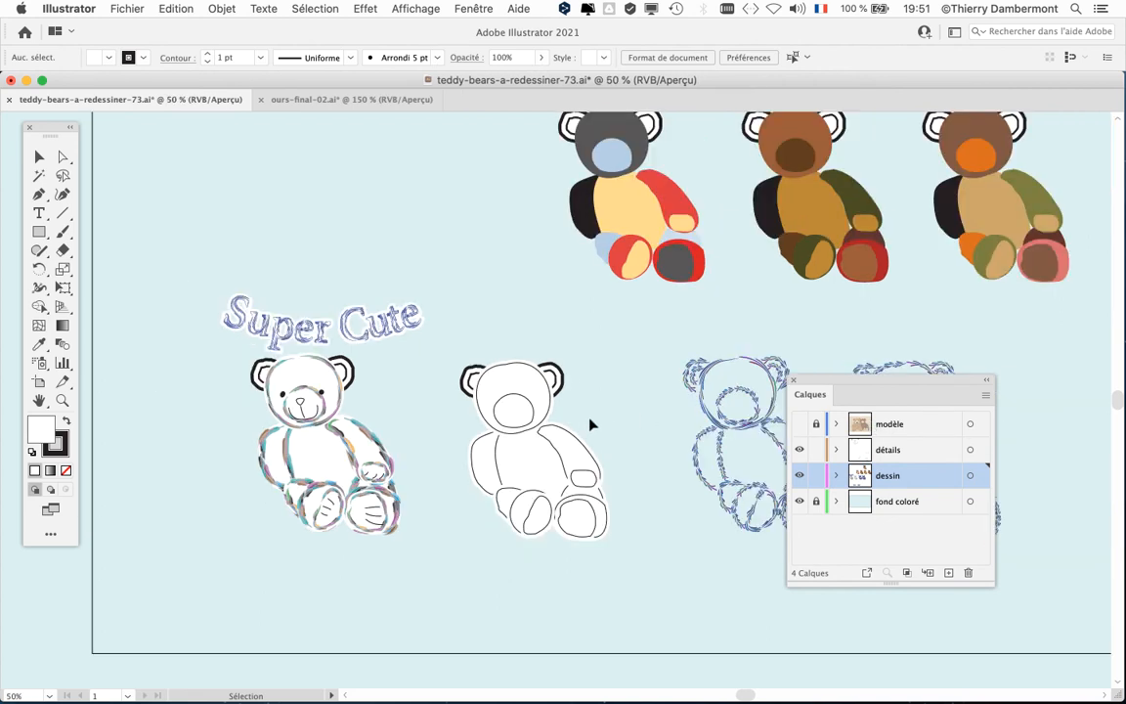
{"action": "left_click_drag", "start_coordinate": [686, 347], "coordinate": [502, 489]}
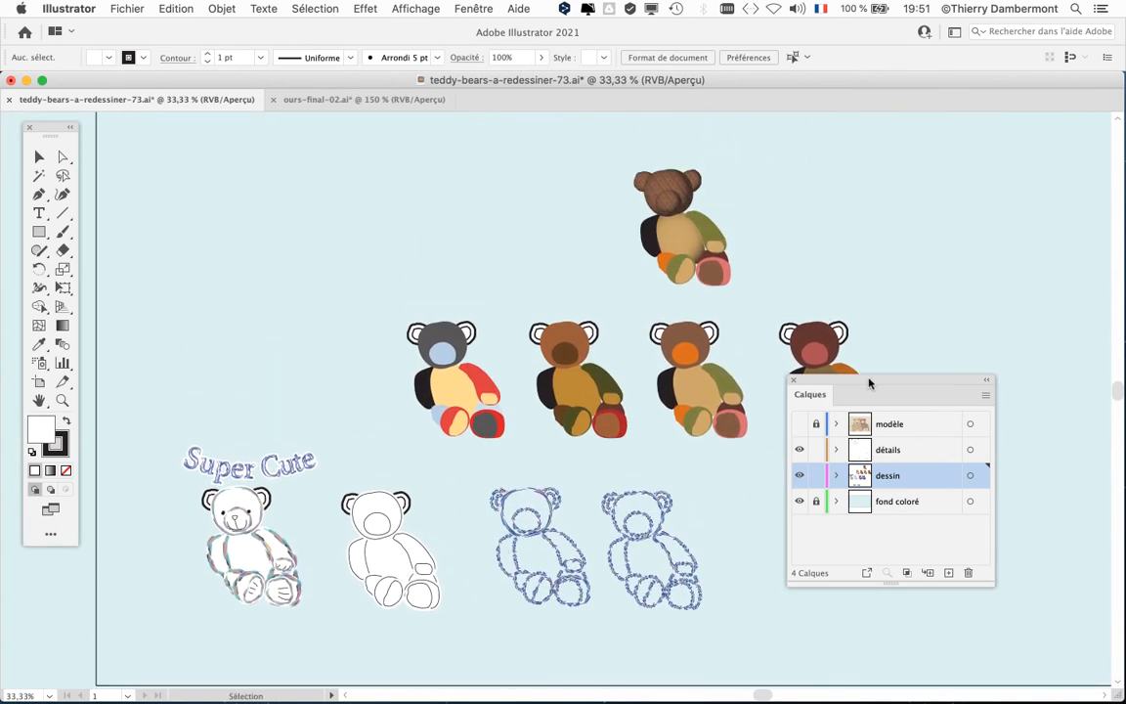
Switch to ours-final-02.ai, enlarge the Calques panel, and unlock the formes artistiques sur contours and remplissages couleurs layers
{"action": "left_click", "coordinate": [301, 99]}
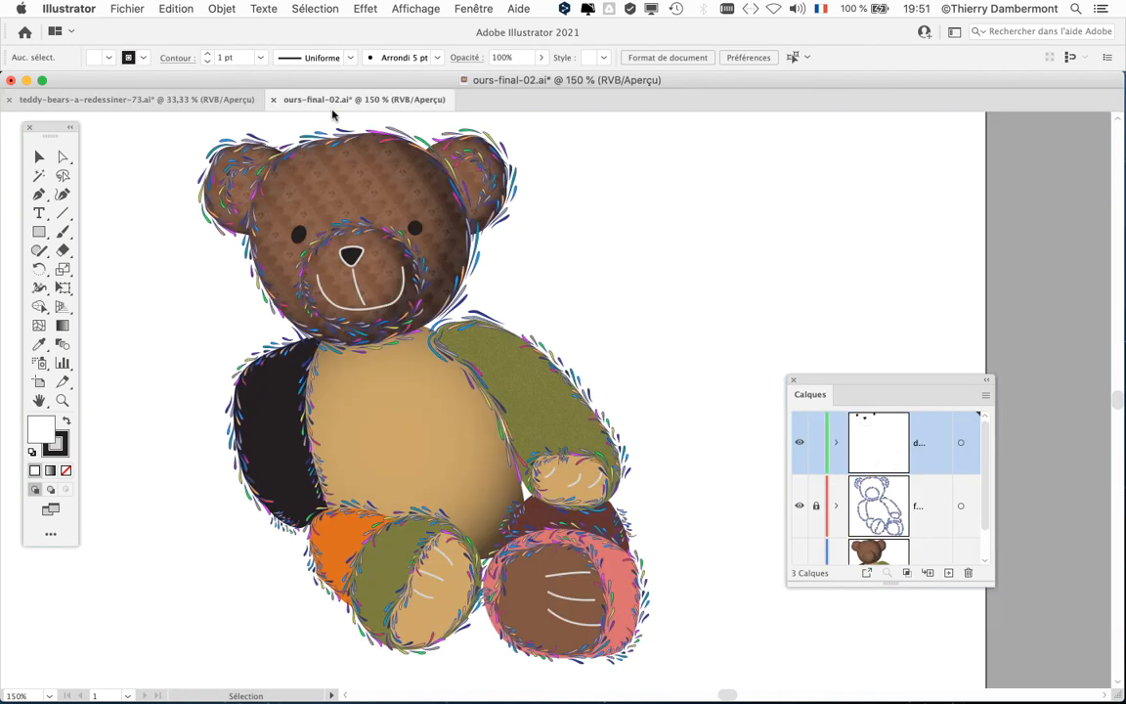
{"action": "left_click_drag", "start_coordinate": [811, 381], "coordinate": [681, 131]}
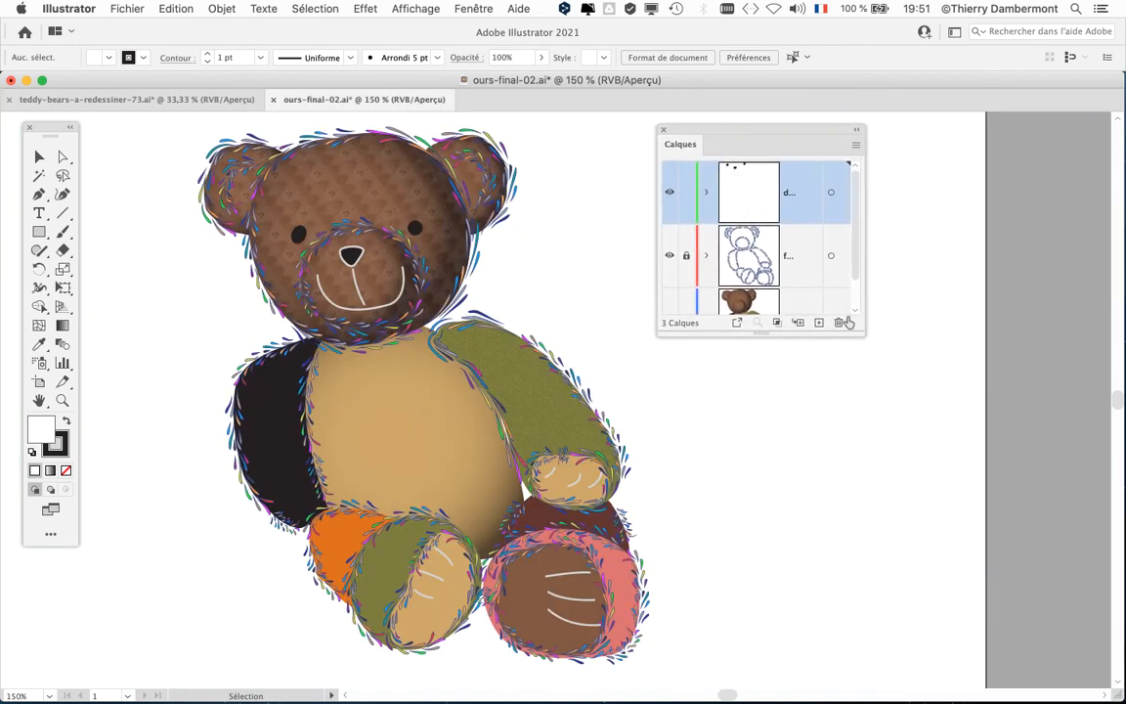
{"action": "left_click_drag", "start_coordinate": [858, 333], "coordinate": [923, 557]}
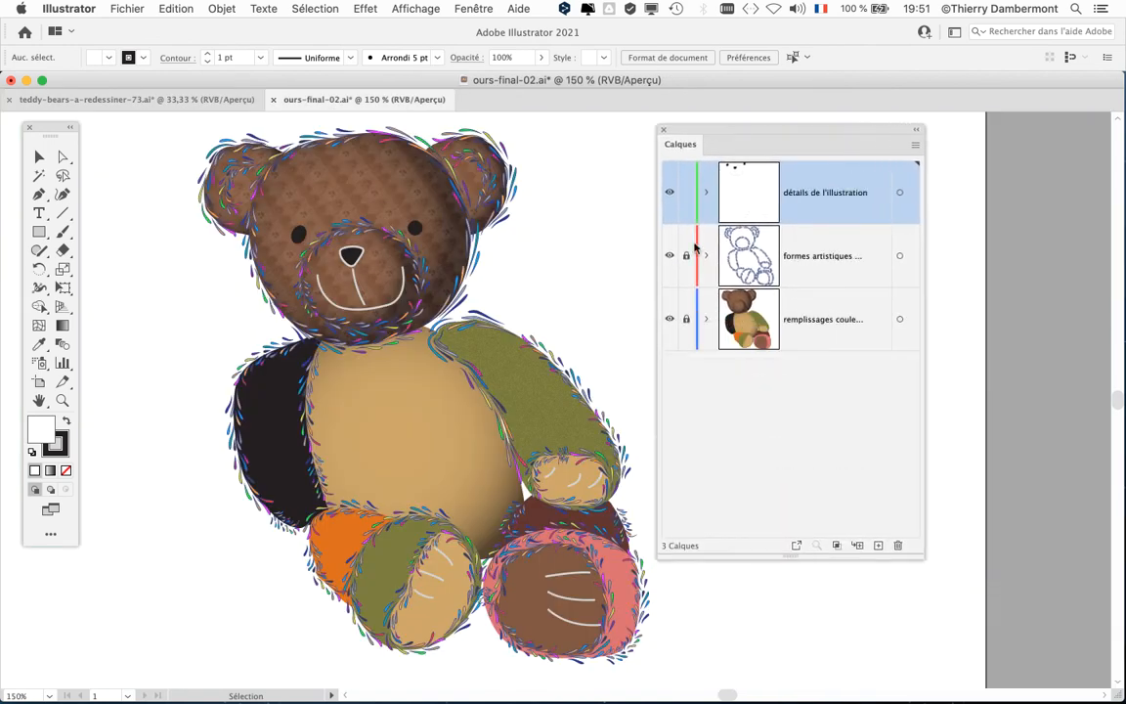
{"action": "left_click_drag", "start_coordinate": [687, 256], "coordinate": [687, 319]}
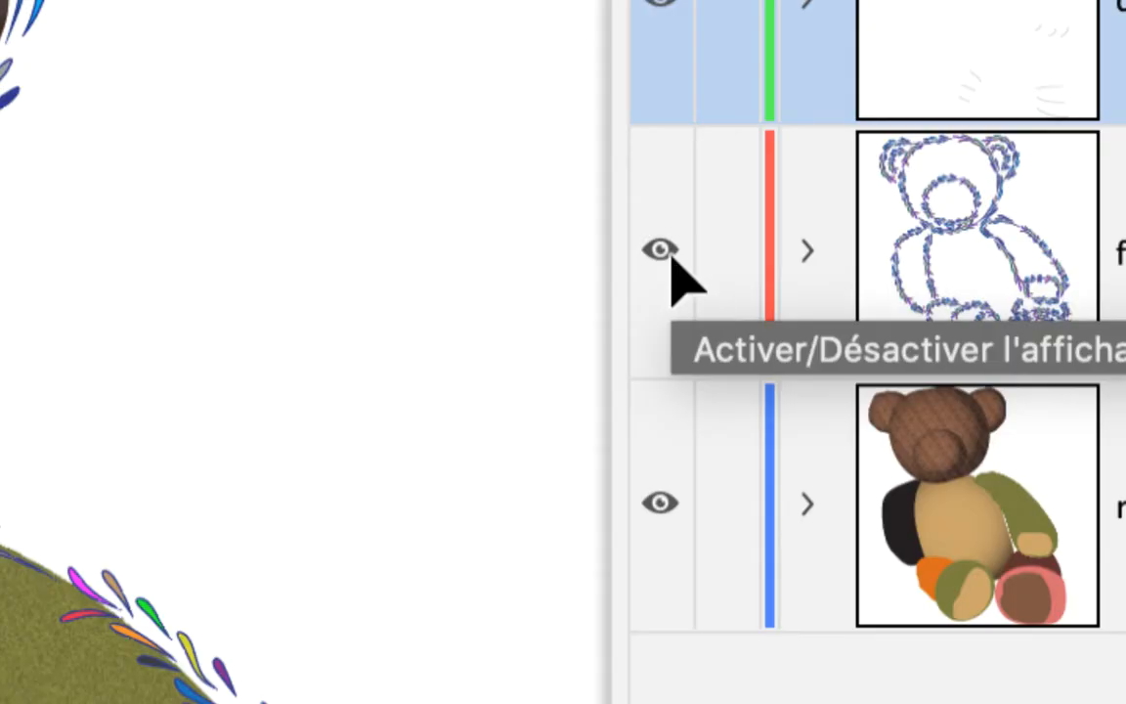
Hide and show the formes artistiques sur contours and remplissages couleurs layers in turn to examine the bear's outlines and fills separately
{"action": "left_click", "coordinate": [671, 257]}
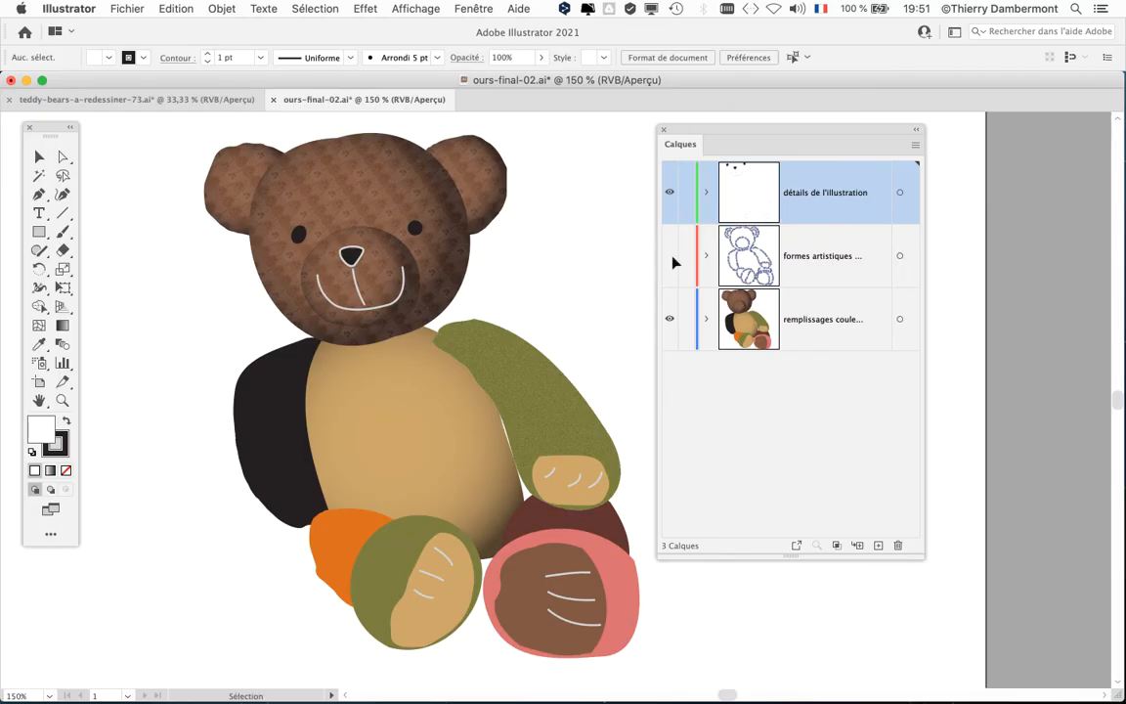
{"action": "left_click", "coordinate": [674, 260]}
{"action": "left_click", "coordinate": [673, 261]}
{"action": "left_click", "coordinate": [672, 264]}
{"action": "left_click", "coordinate": [671, 323]}
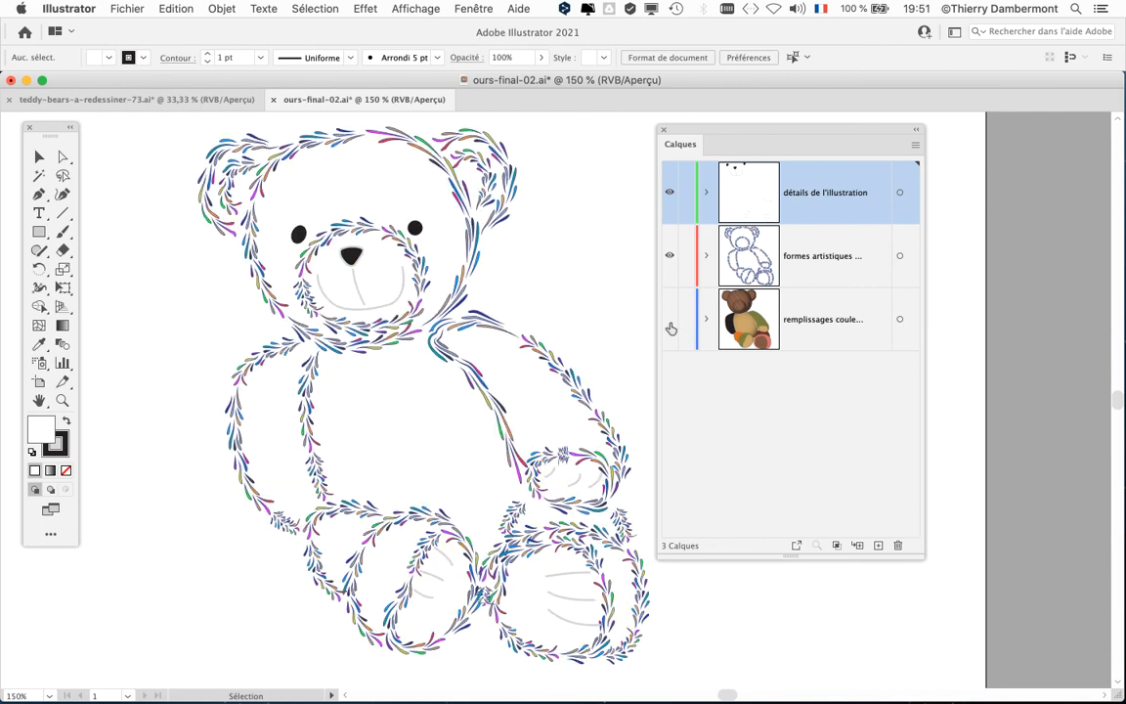
{"action": "left_click", "coordinate": [671, 323]}
{"action": "left_click", "coordinate": [670, 254]}
{"action": "left_click", "coordinate": [670, 255]}
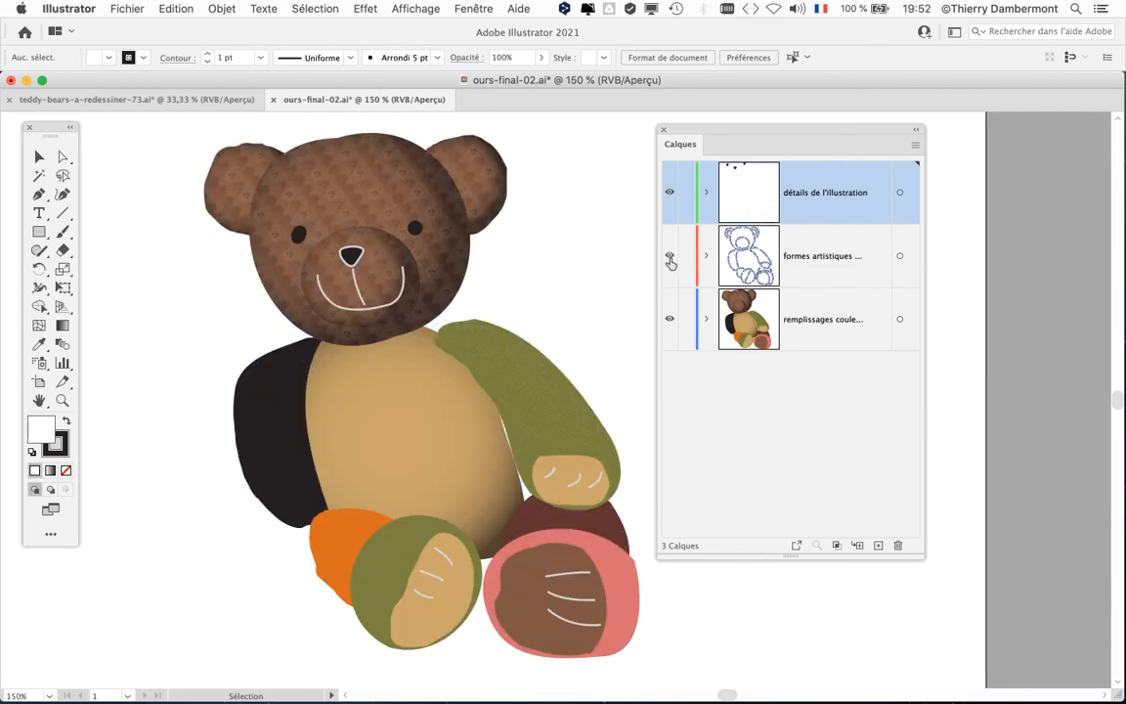
{"action": "left_click", "coordinate": [670, 319]}
{"action": "left_click", "coordinate": [670, 320]}
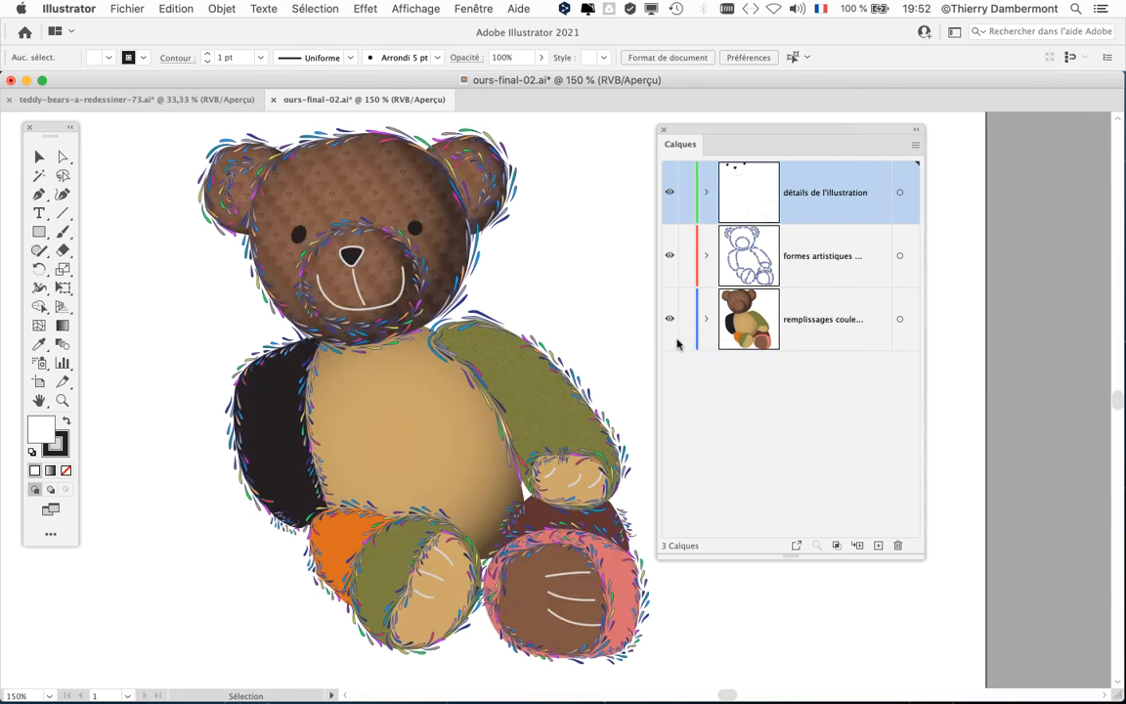
Widen and shorten the Calques panel to fit the full layer names, move it clear of the bear, and view the finished illustration
{"action": "left_click_drag", "start_coordinate": [922, 558], "coordinate": [997, 402]}
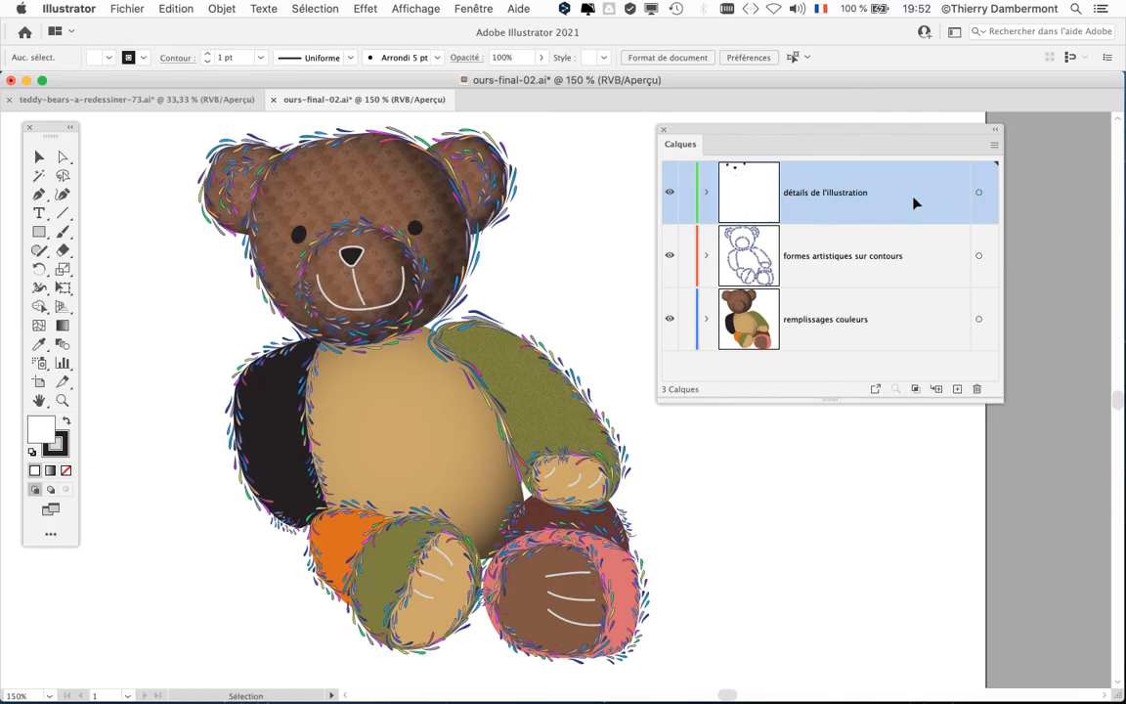
{"action": "scroll", "coordinate": [442, 319], "scroll_direction": "down", "scroll_amount": 1}
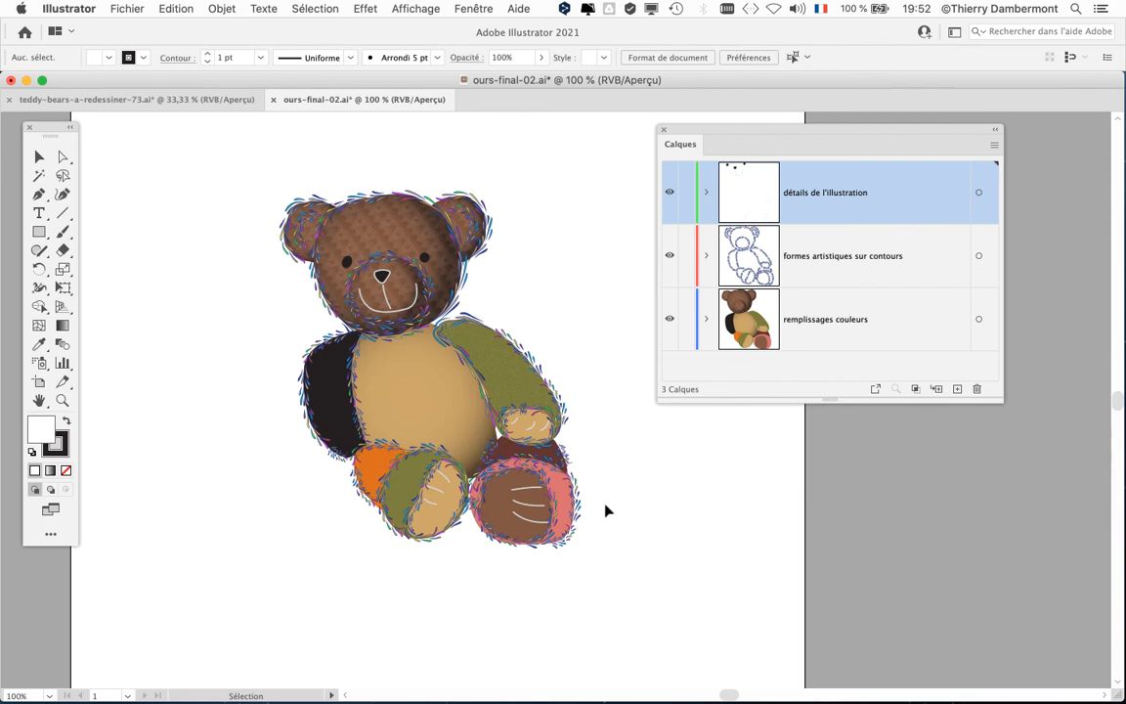
{"action": "left_click_drag", "start_coordinate": [700, 131], "coordinate": [793, 170]}
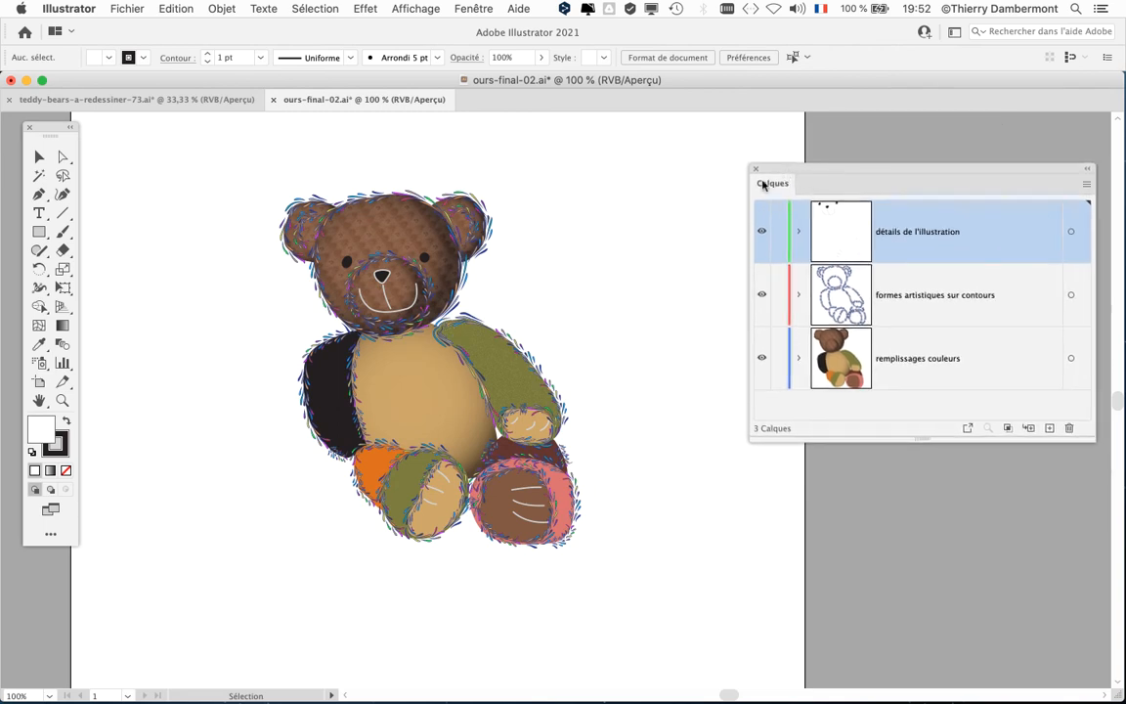
{"action": "scroll", "coordinate": [643, 316], "scroll_direction": "up", "scroll_amount": 2}
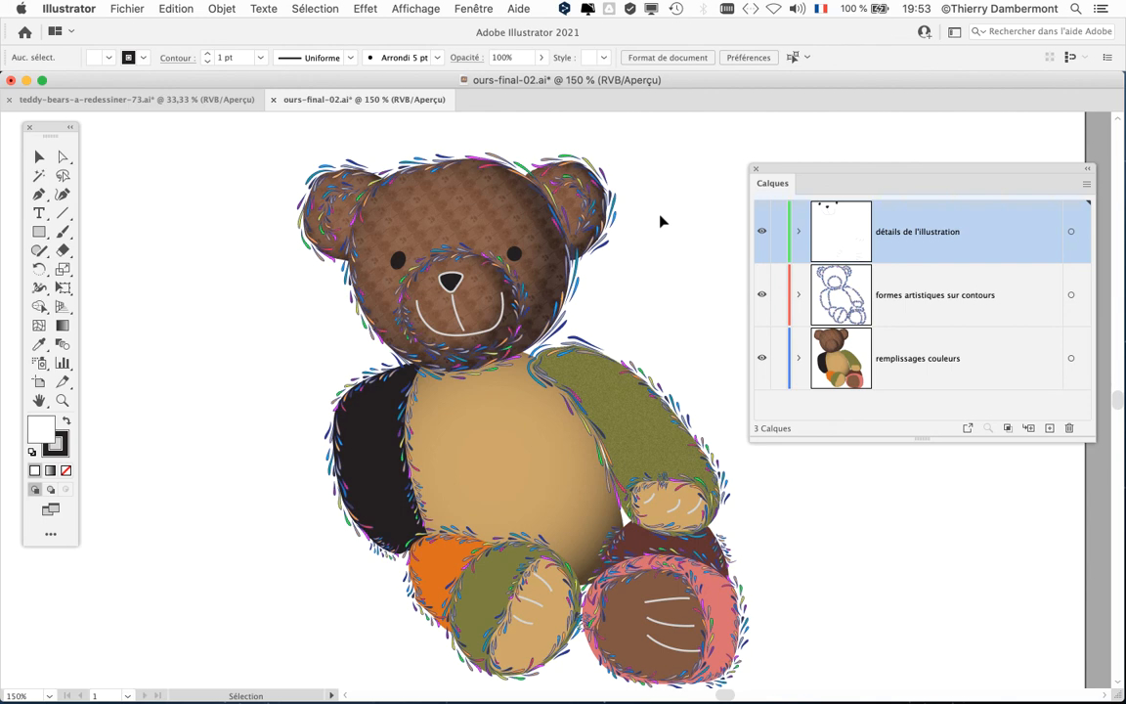
{"action": "key", "text": "space"}
{"action": "scroll", "coordinate": [515, 307], "scroll_direction": "down", "scroll_amount": 2}
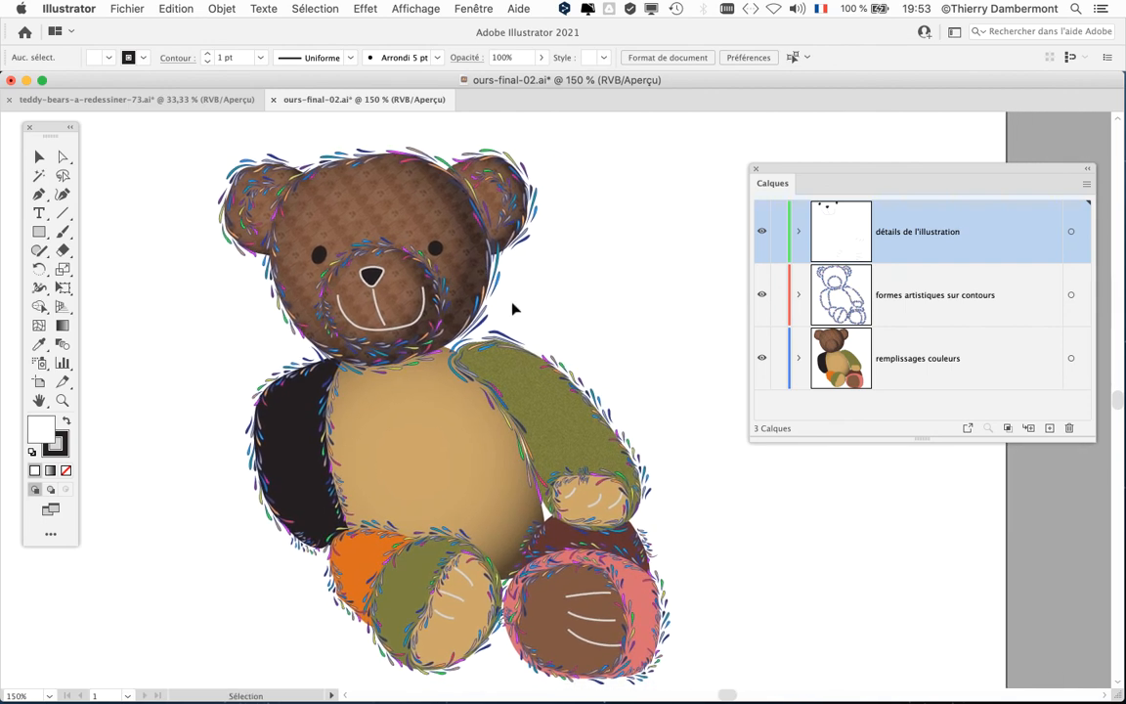